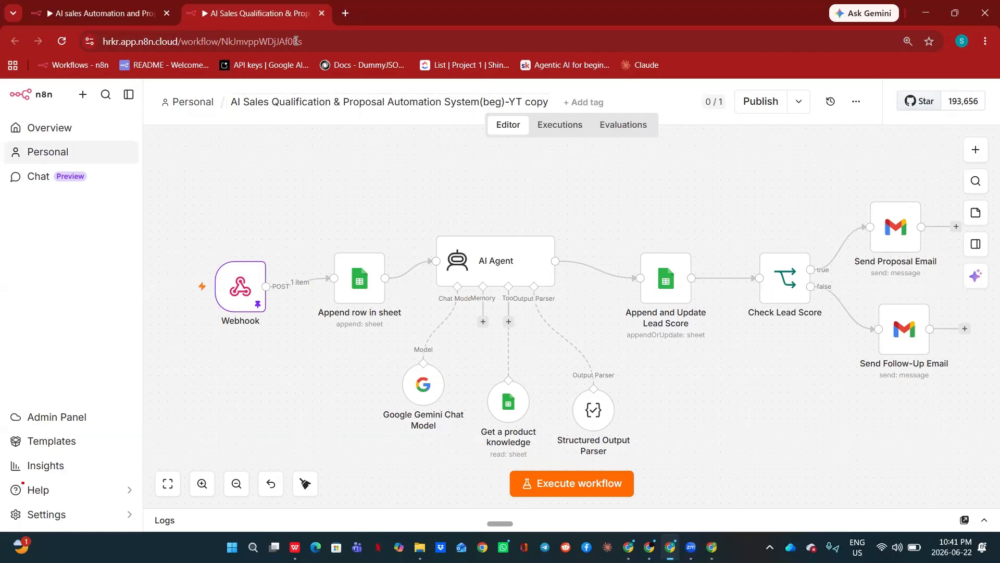
Examine the node chain of the advanced sales workflow, from the Webhook through lead scoring to the proposal and follow-up branches
left_click(100, 7)
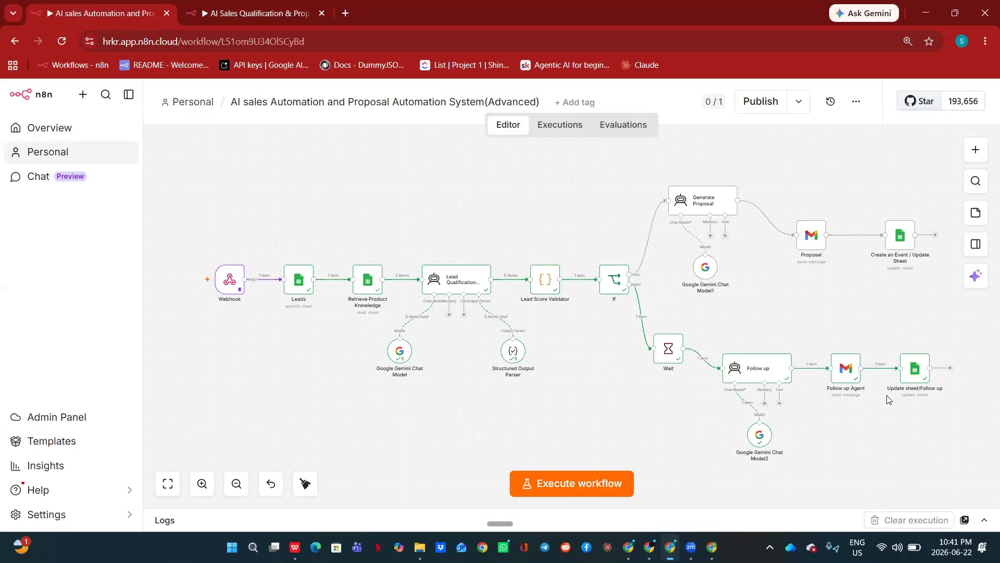
mouse_move(256, 329)
mouse_move(231, 296)
mouse_move(547, 283)
mouse_move(753, 387)
mouse_move(677, 368)
mouse_move(452, 289)
mouse_move(707, 230)
mouse_move(615, 288)
mouse_move(717, 209)
mouse_move(808, 240)
mouse_move(903, 248)
mouse_move(913, 381)
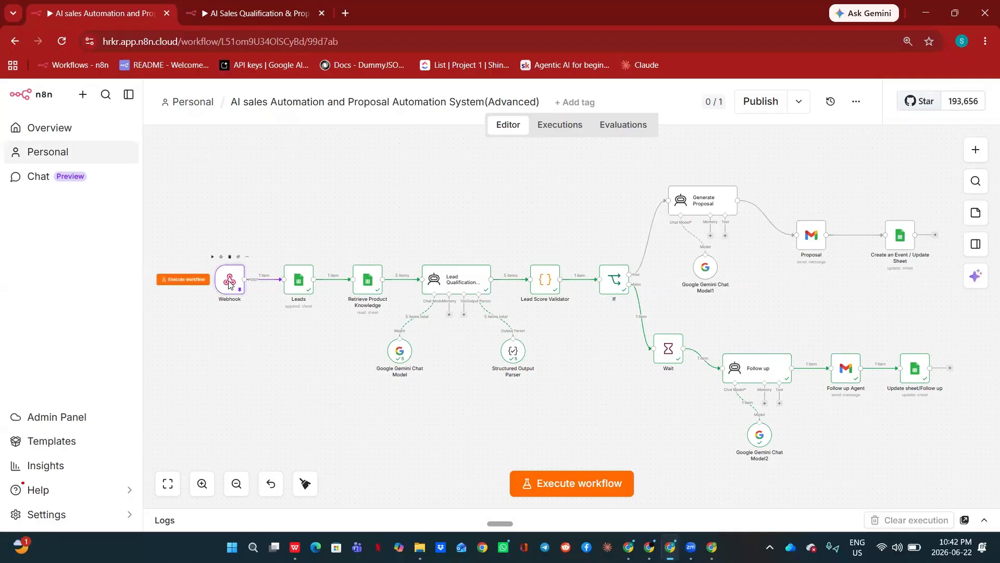
Review the pinned test data of the Webhook node and execute the advanced workflow
double_click(229, 284)
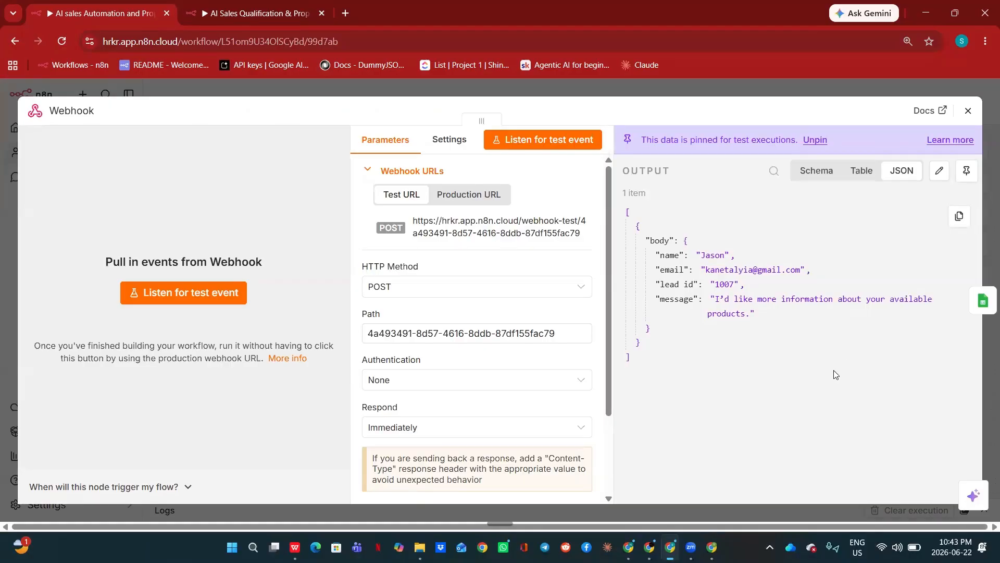
left_click(750, 87)
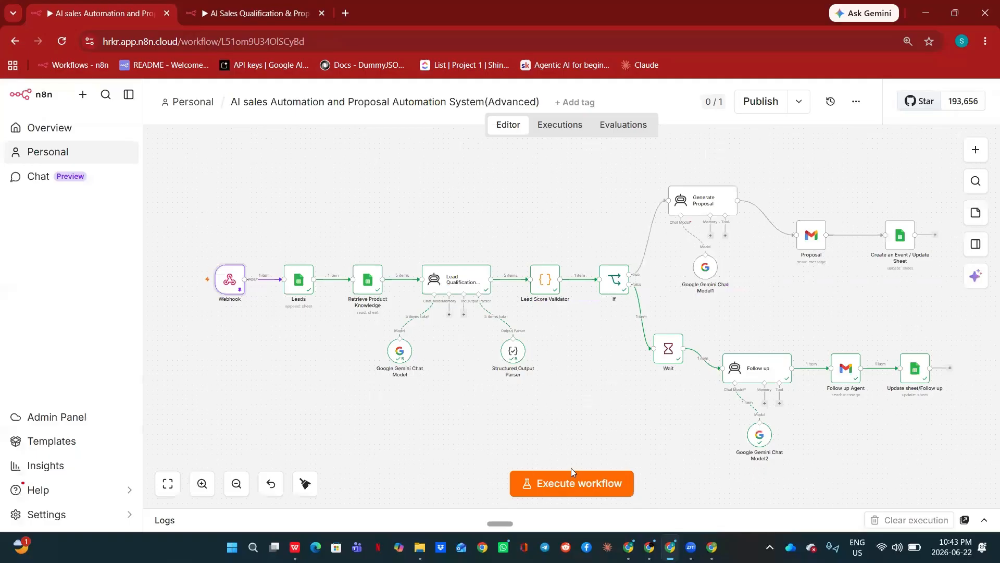
left_click(576, 487)
Change the Webhook's pinned message to "I want to buy an agent for my business regarding Tutoring.", save it and execute the workflow again
double_click(228, 286)
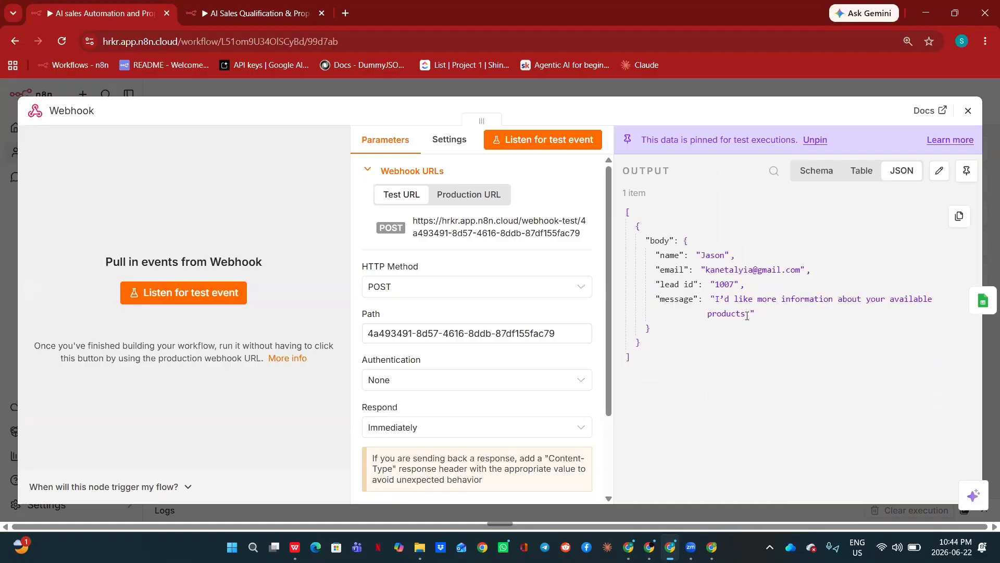
left_click(718, 295)
type("I want t")
type("o buy an")
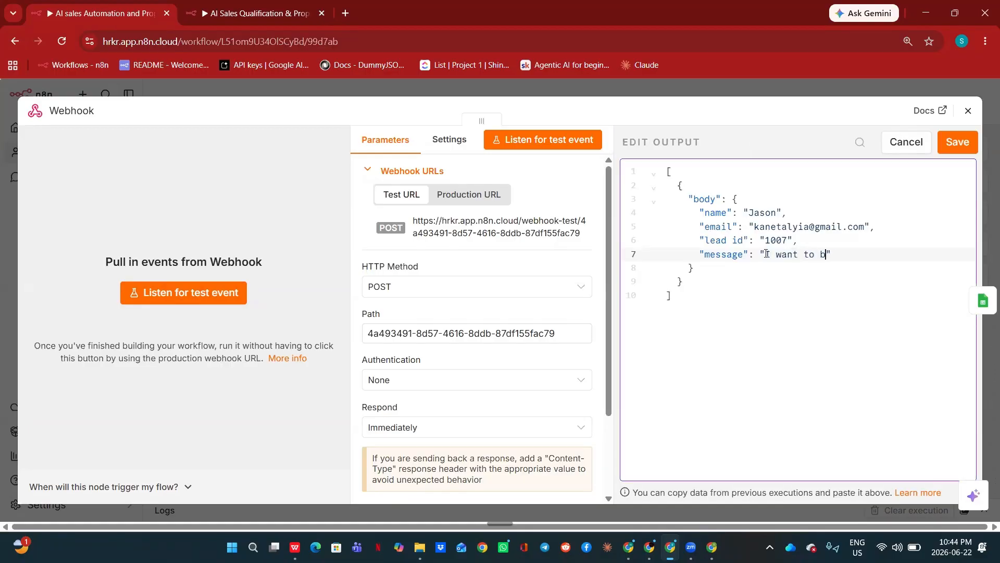
type(" agent f")
type("or my bus")
type("iness rega")
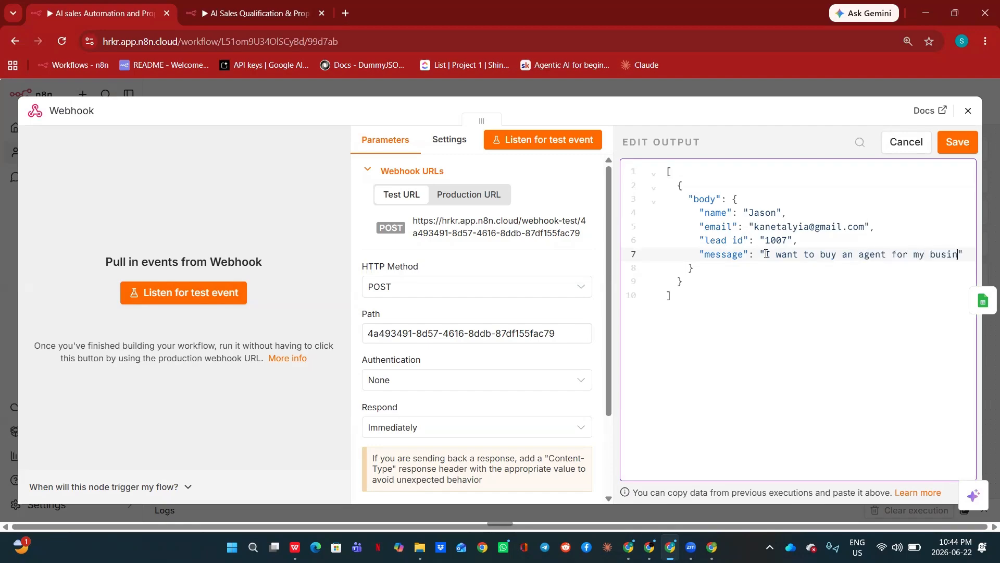
type("rding ")
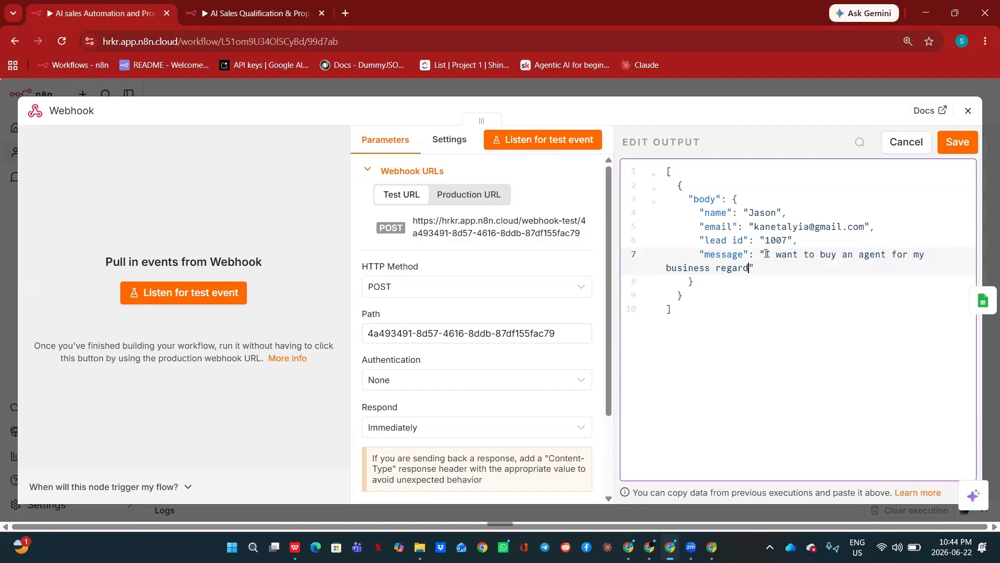
type("Tutoring.")
left_click(958, 143)
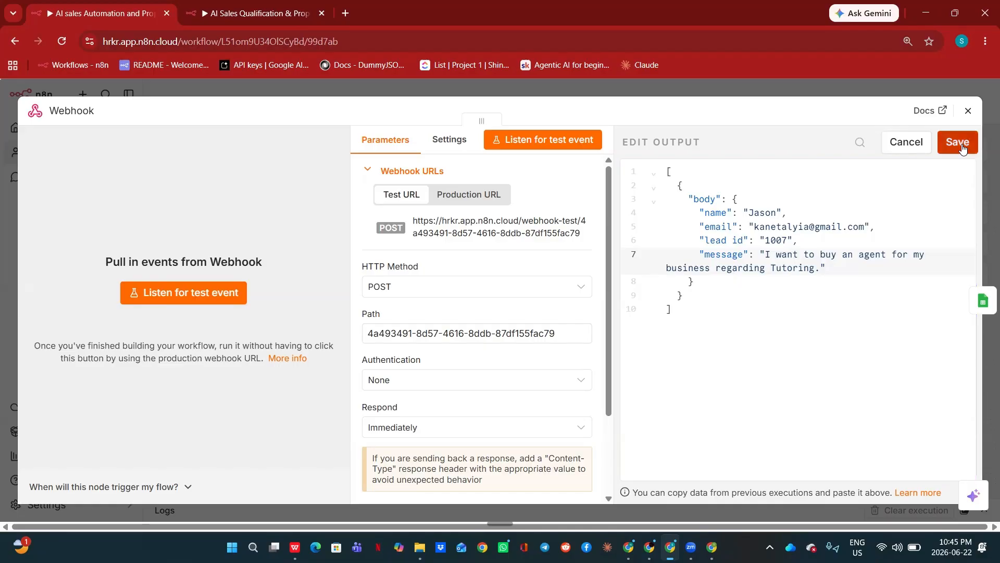
left_click(865, 87)
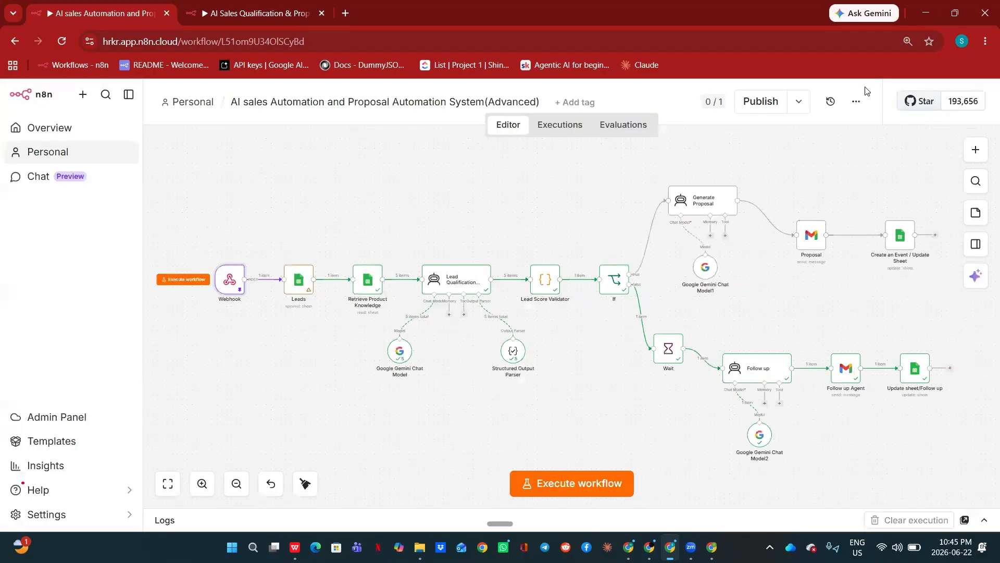
left_click(574, 485)
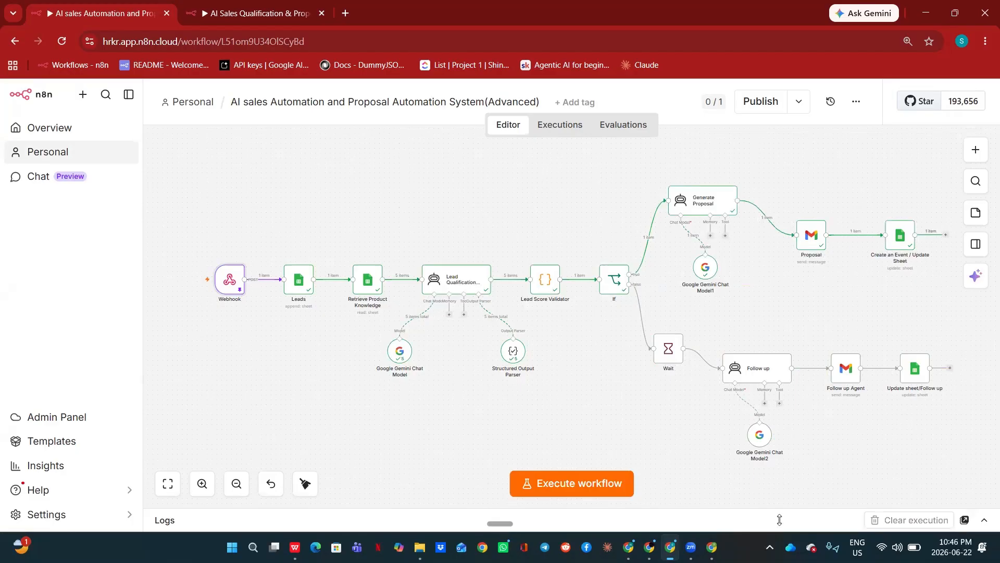
Switch to Gmail and read the received "Thank you for your Interest" and "Proposal: AI Booking Agent" emails
left_click(712, 547)
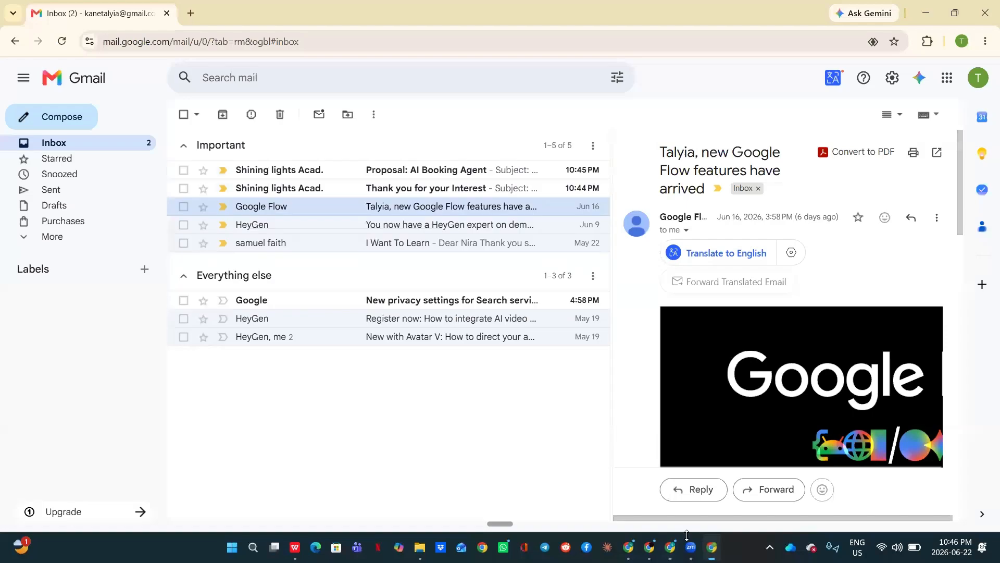
left_click(404, 193)
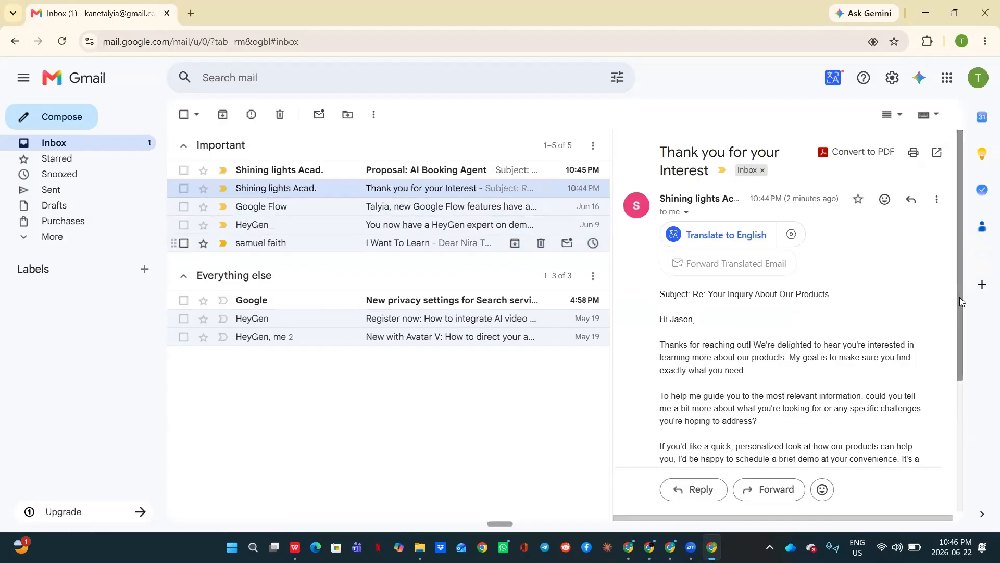
left_click_drag(960, 296, 956, 343)
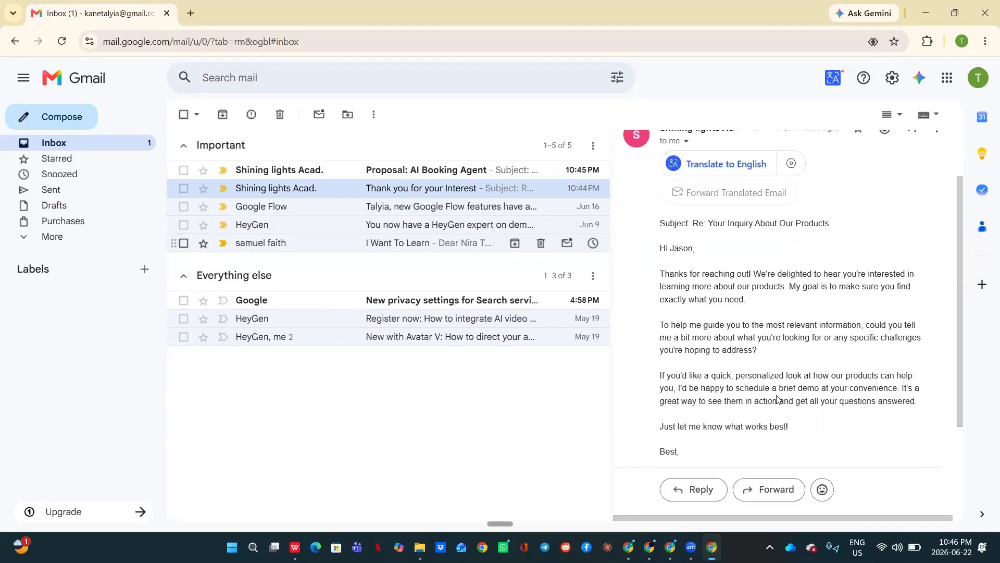
left_click(443, 172)
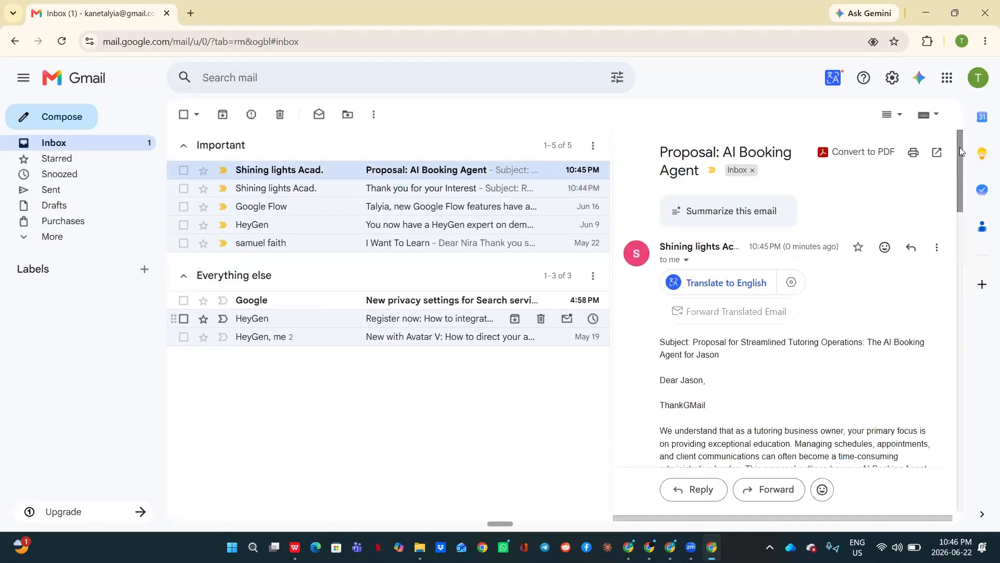
mouse_move(960, 147)
left_mouse_down()
mouse_move(958, 197)
mouse_move(961, 147)
left_mouse_up()
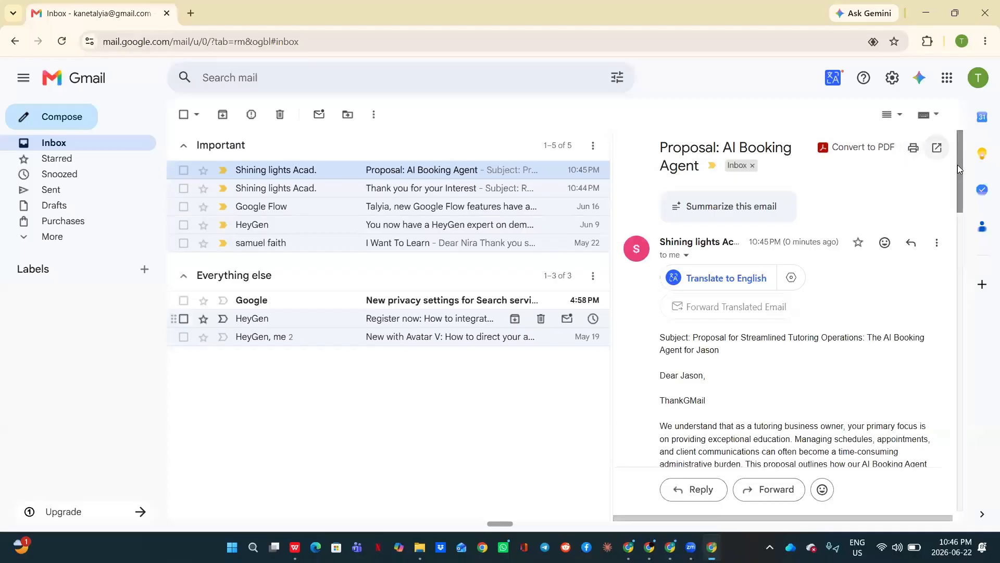
left_click_drag(960, 167, 956, 223)
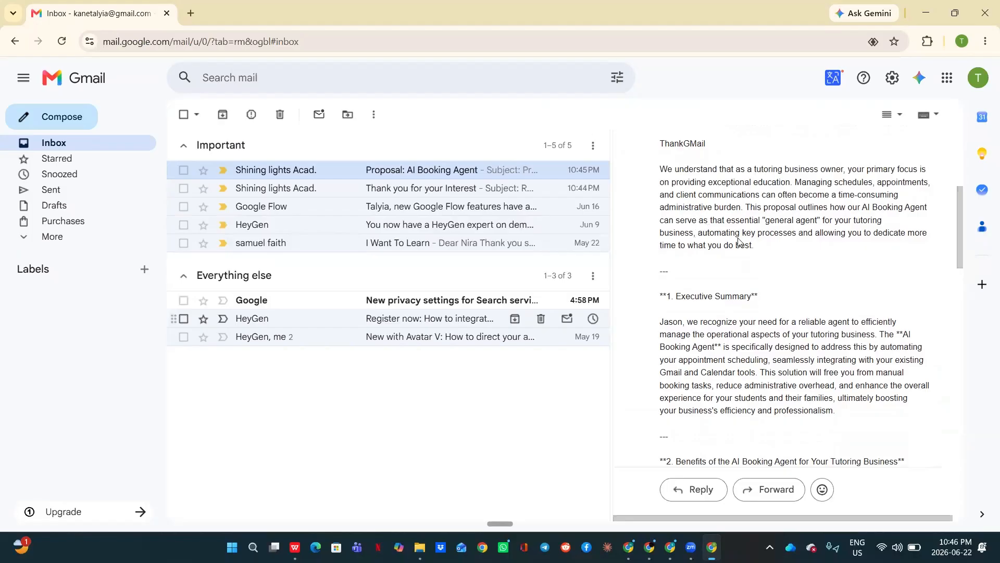
left_click_drag(959, 244, 927, 174)
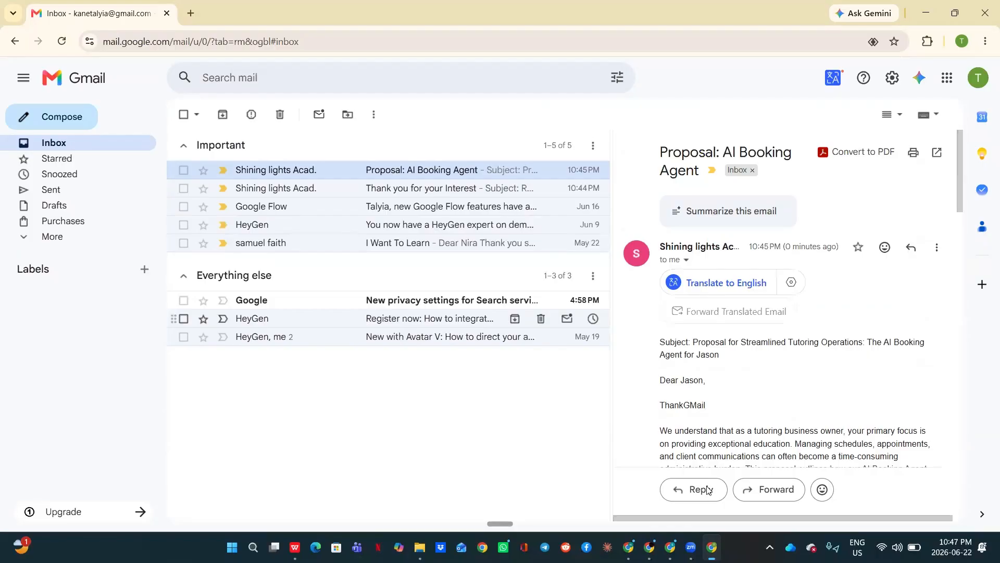
Return to n8n and delete the "Get a product knowledge" tool from the AI Agent in the beginner workflow
left_click(670, 547)
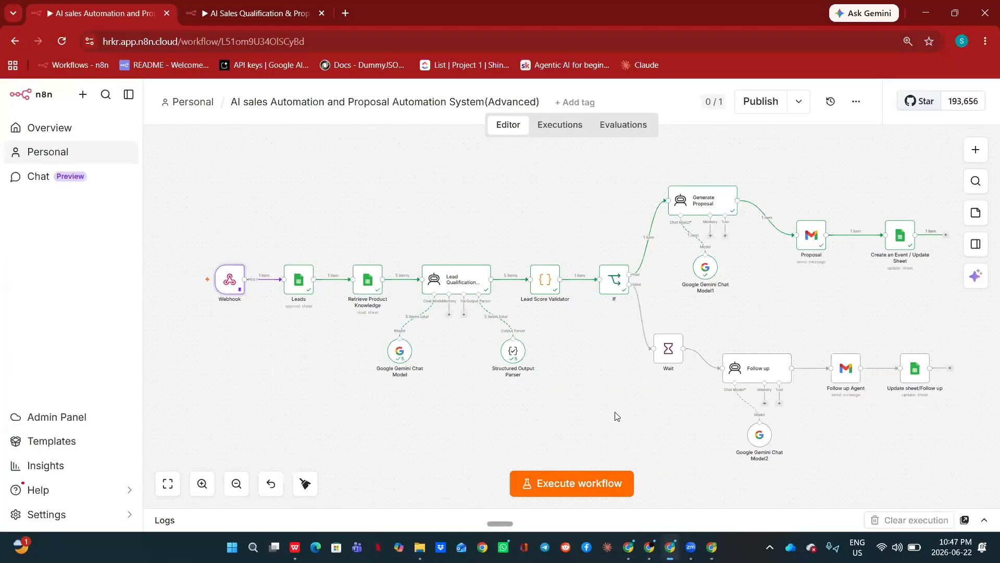
mouse_move(740, 379)
mouse_move(258, 16)
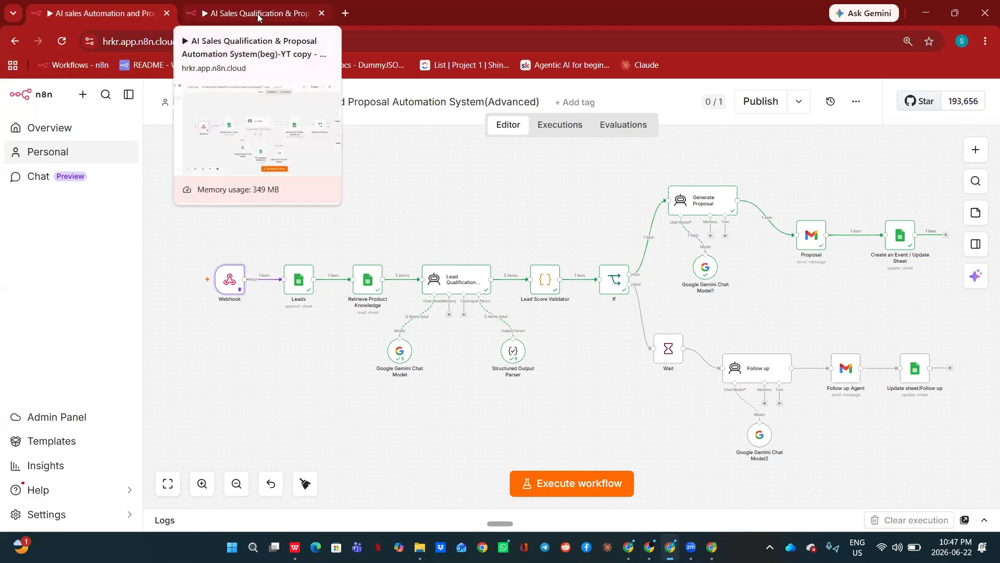
left_click(257, 14)
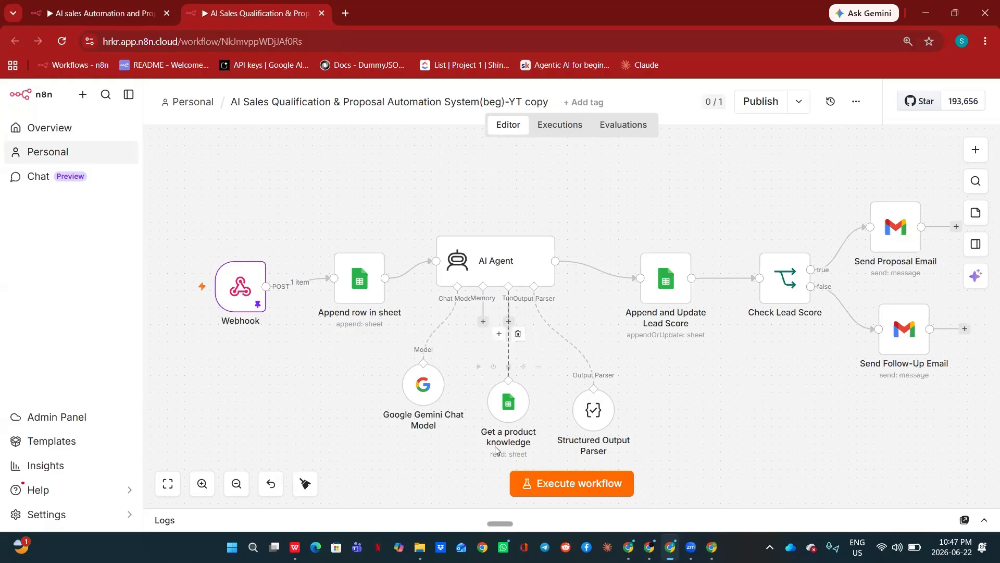
left_click(518, 338)
left_click(509, 367)
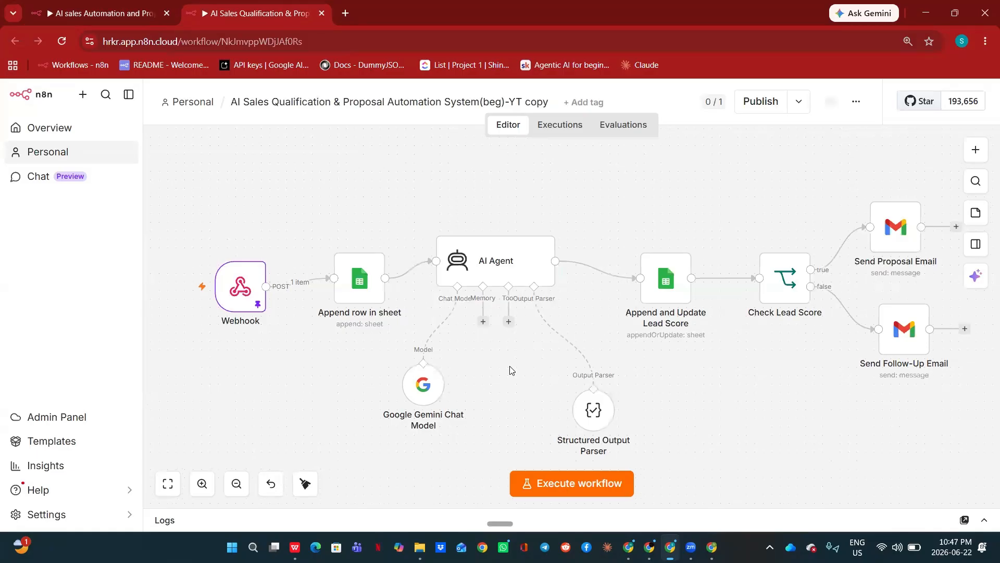
Insert a Google Sheets "Get row(s) in sheet" node between "Append row in sheet" and the AI Agent
mouse_move(409, 277)
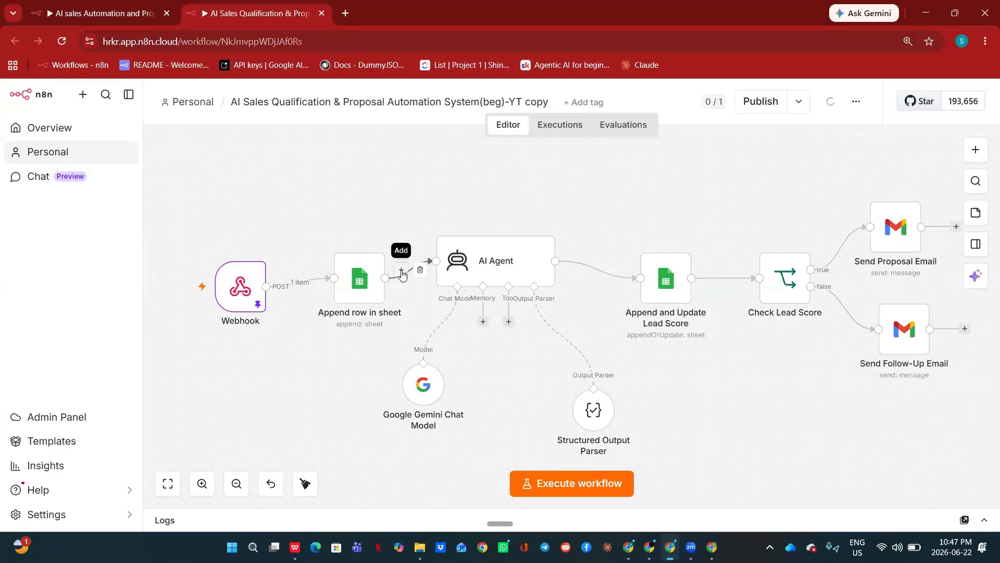
left_click(401, 271)
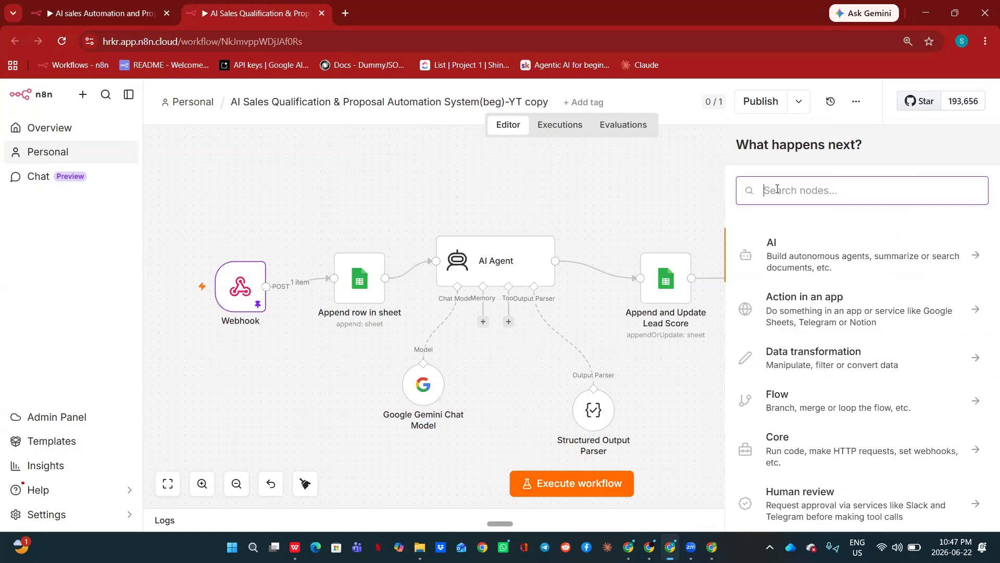
type("sheet")
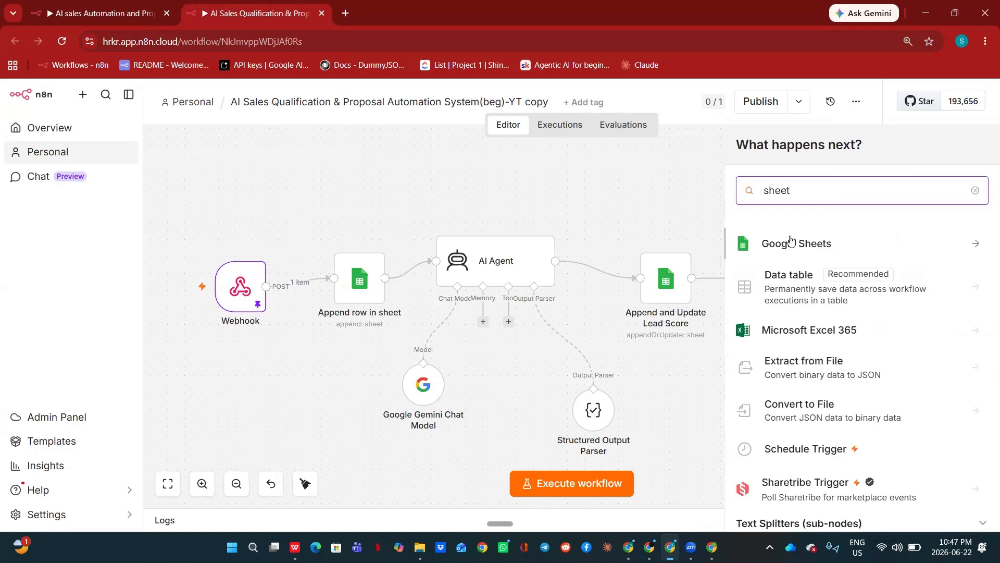
left_click(791, 241)
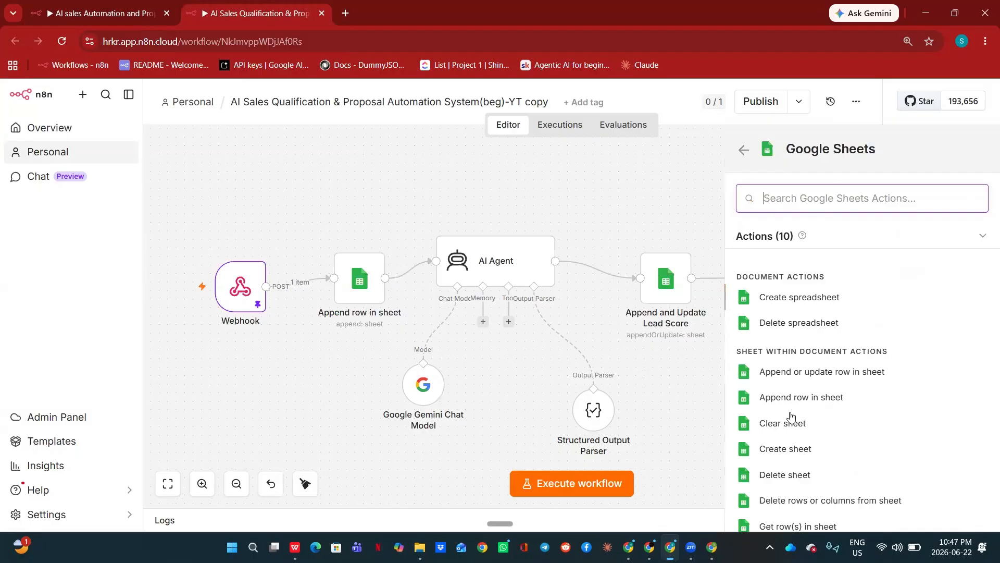
scroll(790, 417, "down", 2)
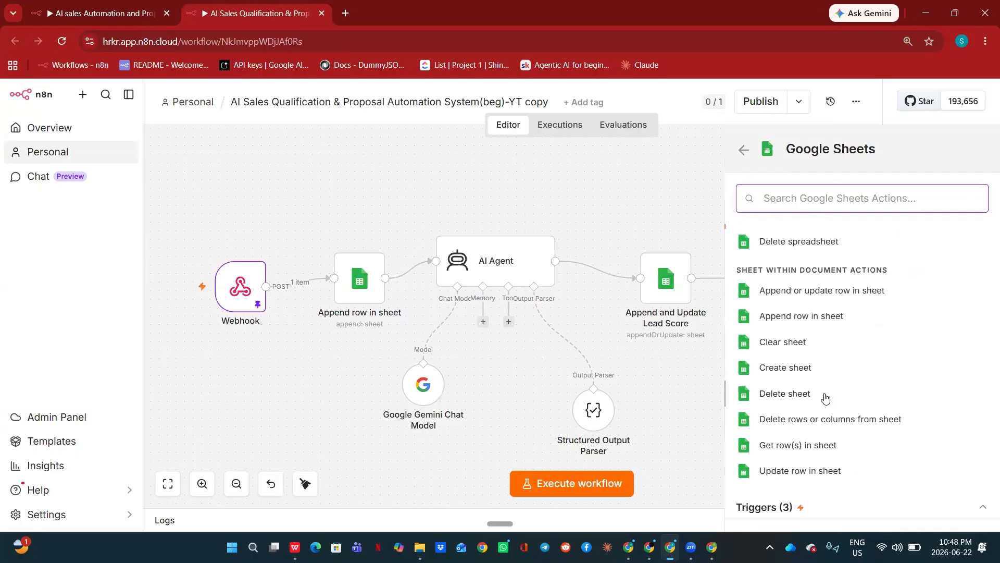
left_click(808, 446)
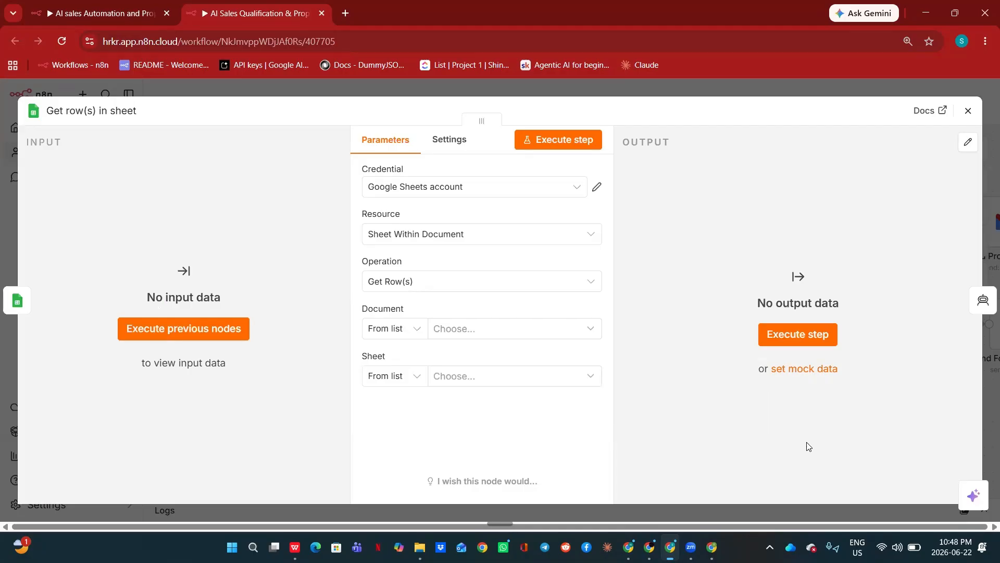
Check the Google Sheets credential and set the node to read the ProductKnowledge sheet of the AI_Sales_Agent_Dummy_Data document
left_click(598, 189)
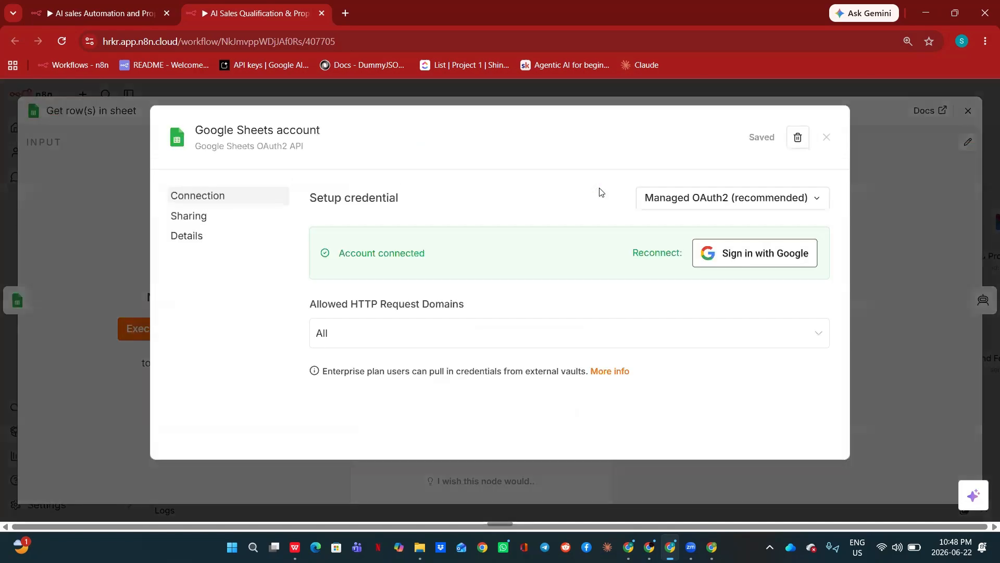
left_click(574, 94)
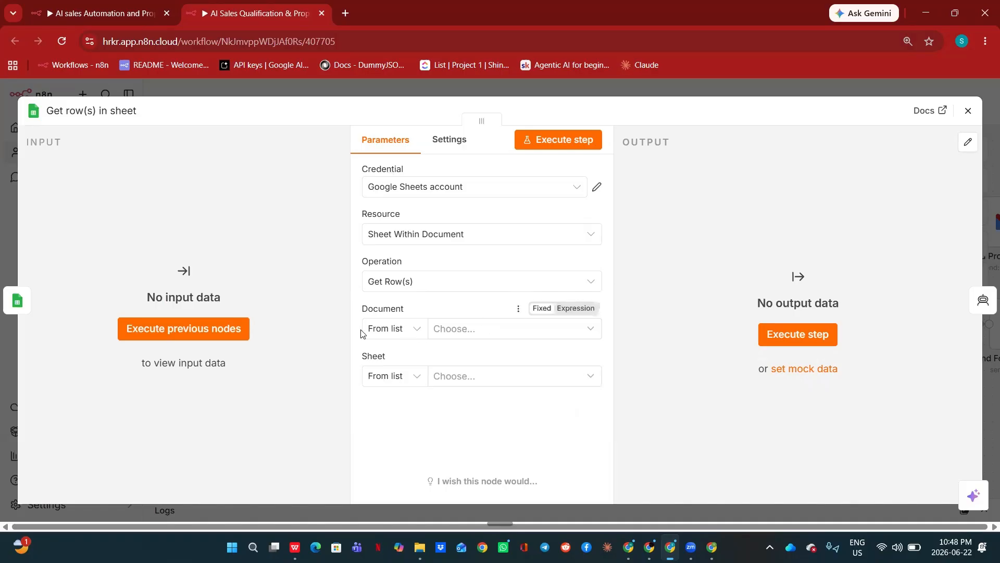
left_click(595, 332)
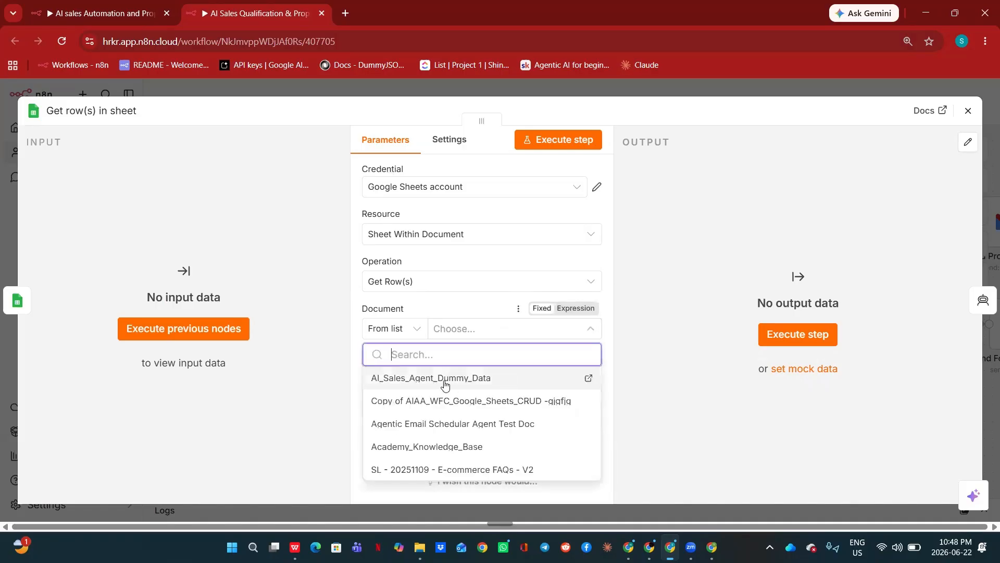
left_click(444, 384)
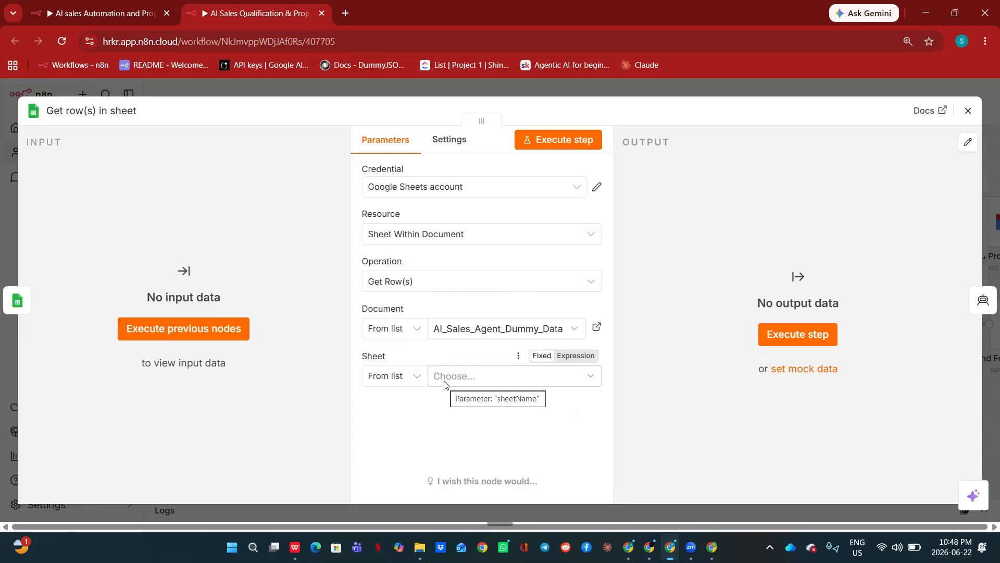
left_click(598, 376)
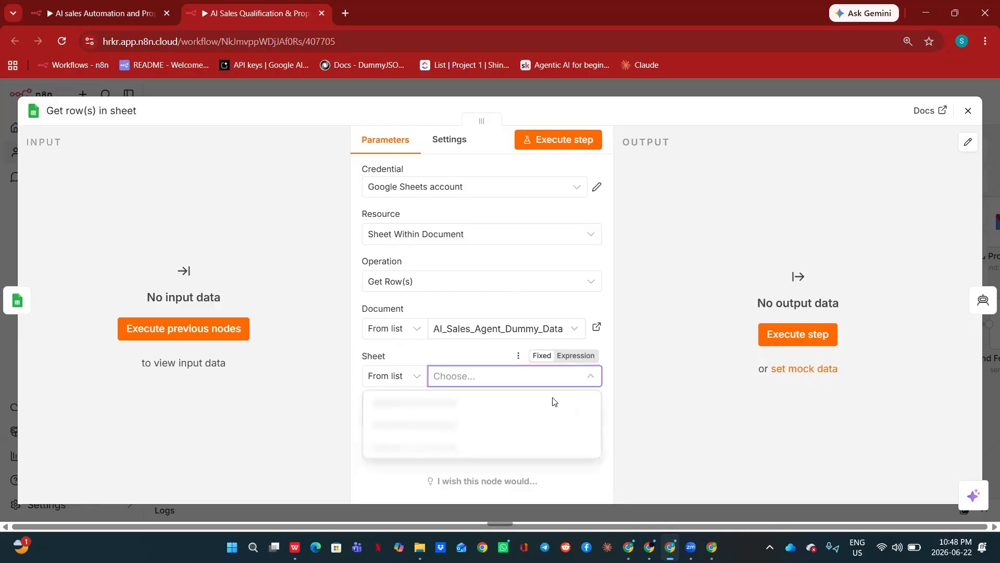
left_click(412, 448)
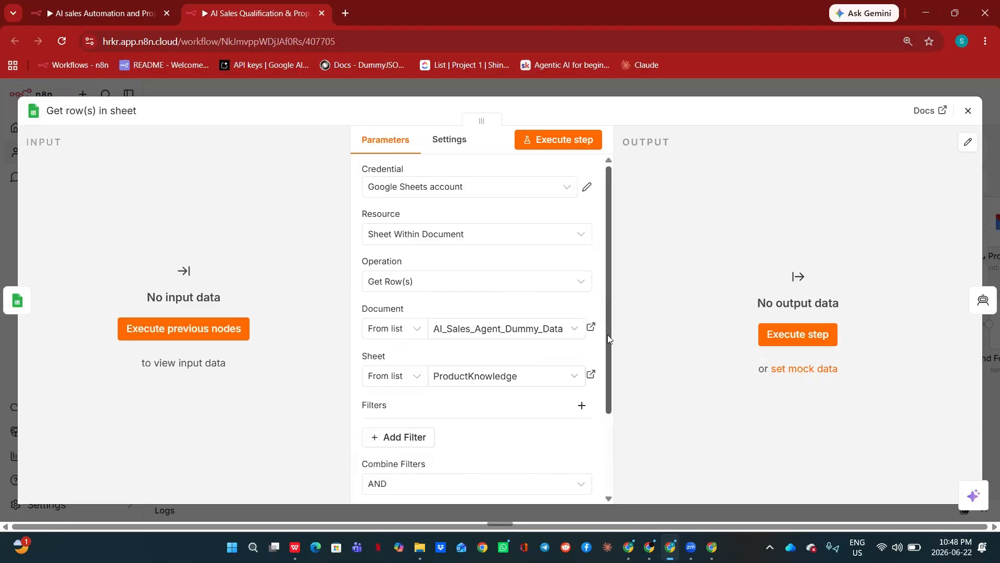
scroll(607, 335, "down", 1)
scroll(605, 425, "down", 1)
scroll(607, 254, "up", 2)
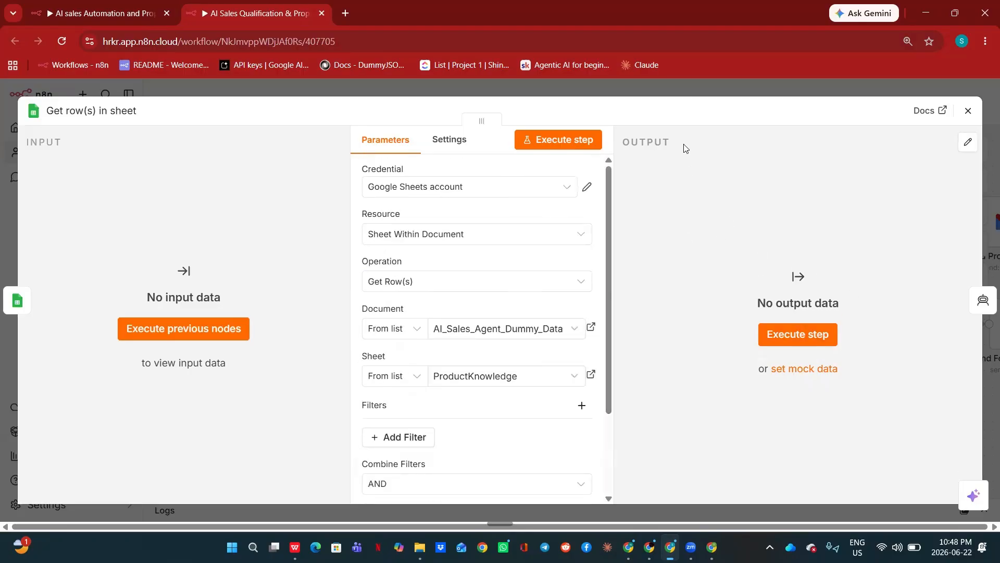
Close the Get row(s) in sheet settings and view the whole workflow from the Webhook to the email nodes
left_click(693, 93)
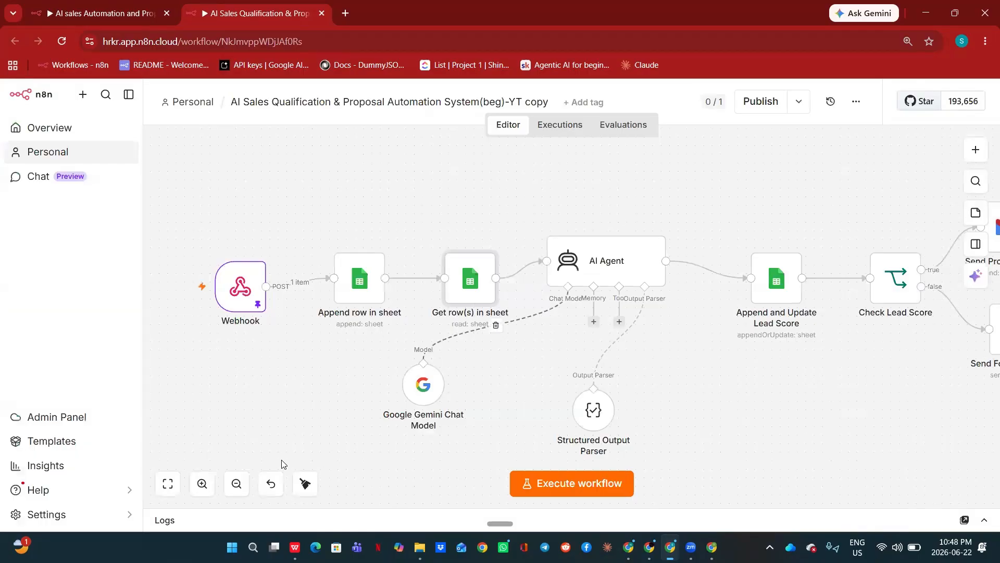
key("1")
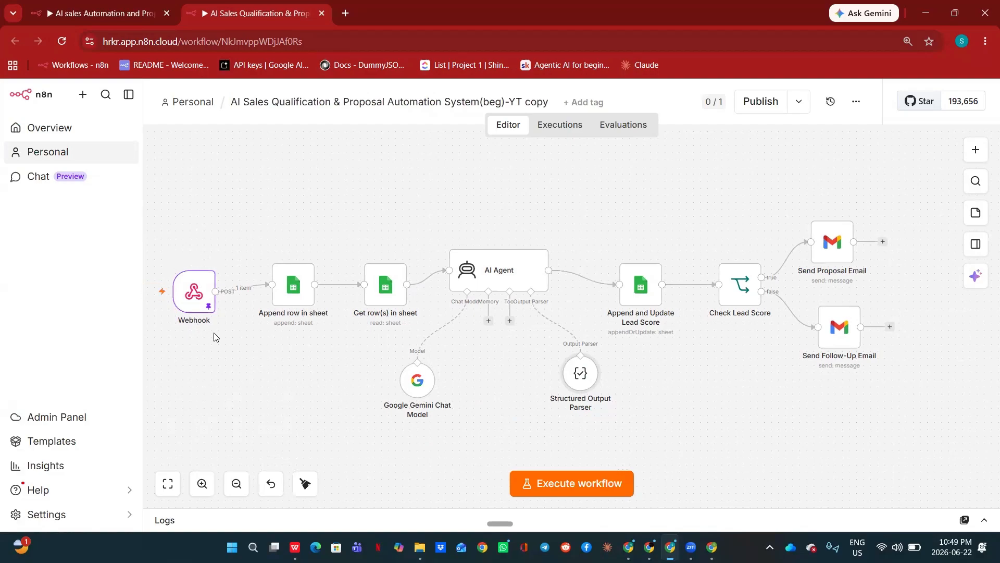
mouse_move(189, 304)
mouse_move(306, 303)
mouse_move(383, 283)
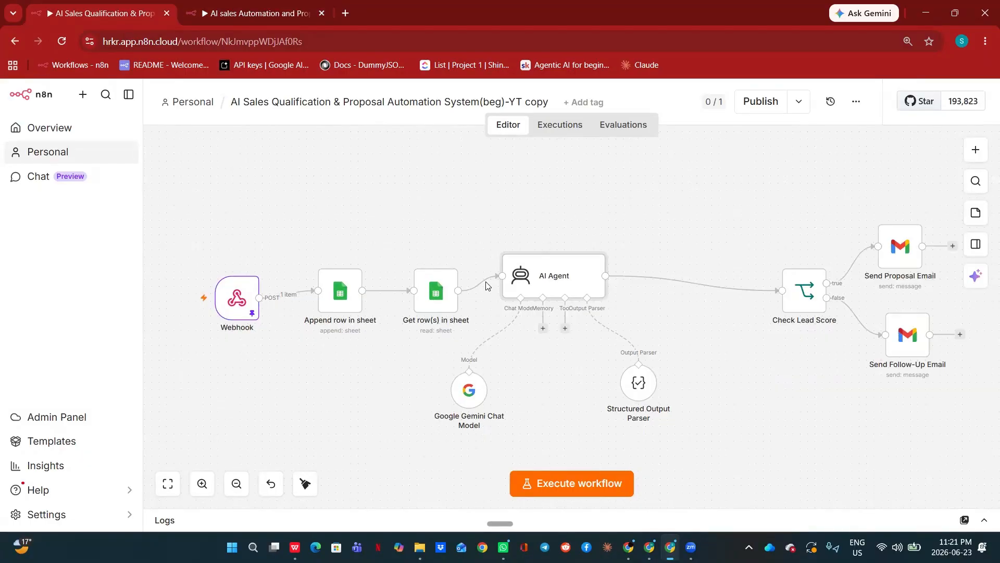
Enter an AI Agent user prompt with the webhook lead fields, 'Retrieve Product Knowledge' products and a JSON format for score, product, reasoning and proposal summary
mouse_move(588, 290)
double_click(565, 276)
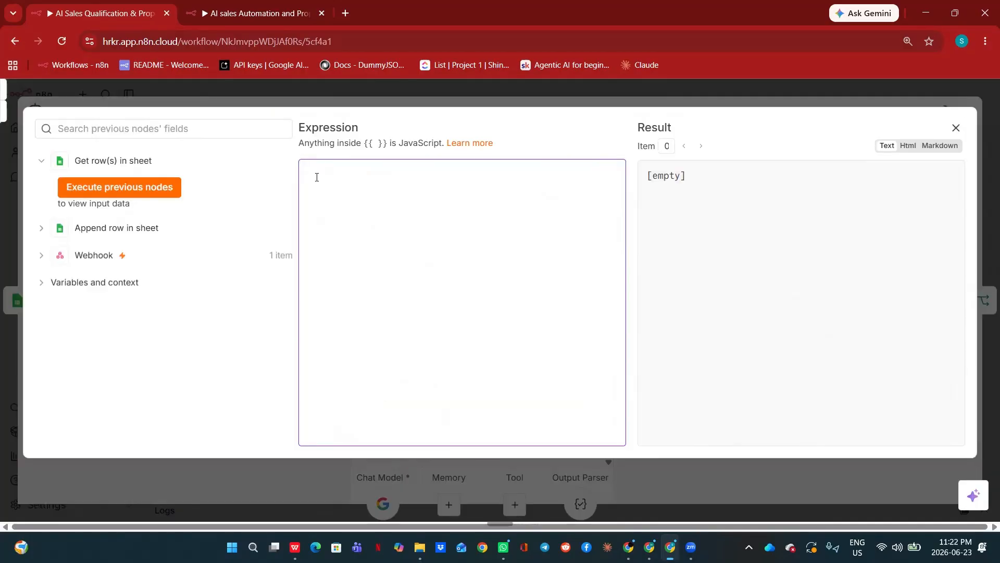
key("ctrl+v")
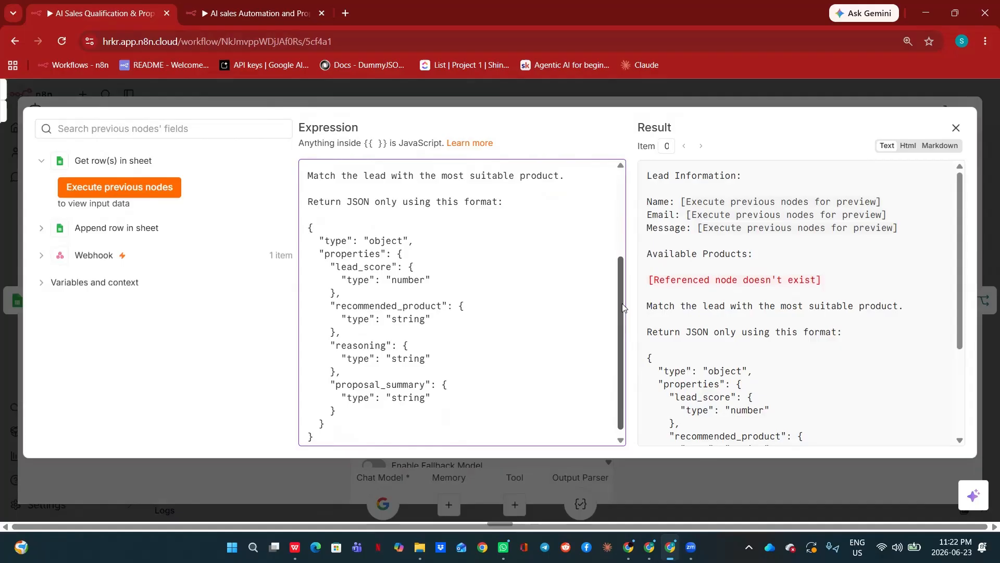
left_click_drag(622, 303, 634, 171)
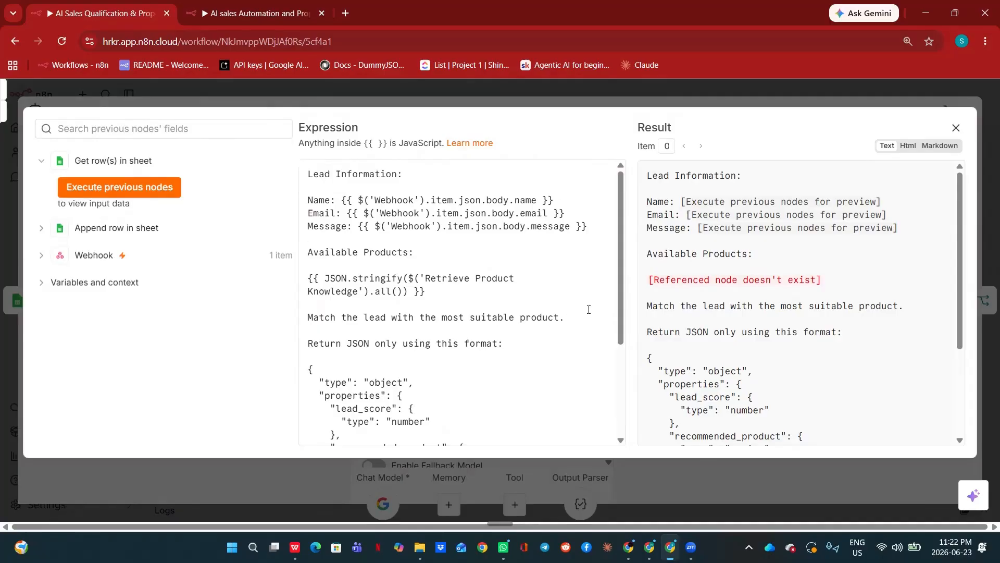
left_click_drag(619, 295, 616, 184)
left_click(581, 97)
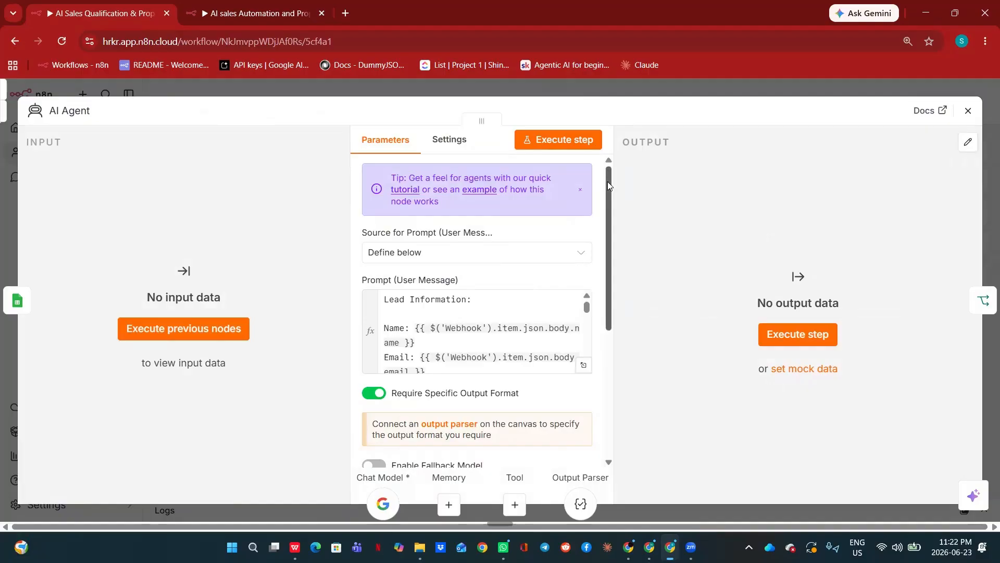
Give the AI Agent sales qualification instructions with products from {{ JSON.stringify($json) }}, four tasks including a 0 to 100 lead score, and JSON-only output
left_click_drag(608, 181, 606, 208)
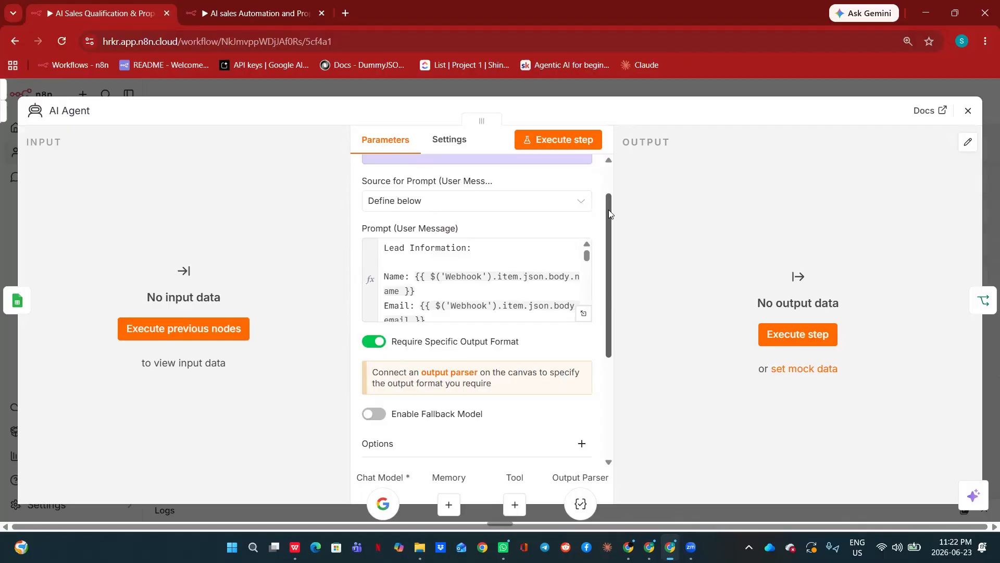
left_click(583, 313)
type("You are an AI Sales Qualification Agent.  Analyze the lead message.  Available Products:  {{ JSON.stringify($json) }}  Tasks:  1. Understand the lead need. 2. Match the best product. 3. Estimate purchase intent. 4. Generate a lead score between 0 and 100.  Return JSON only.  {   \"lead_score\": 0,   \"recommended_product\": \"\",   \"reasoning\": \"\",   \"proposal_summary\": \"\" }")
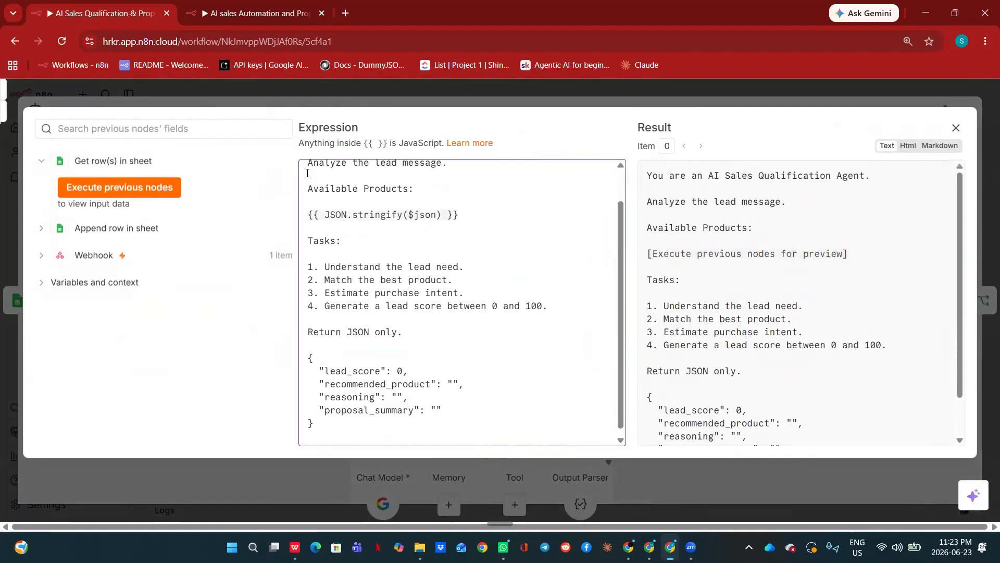
left_click_drag(619, 279, 618, 195)
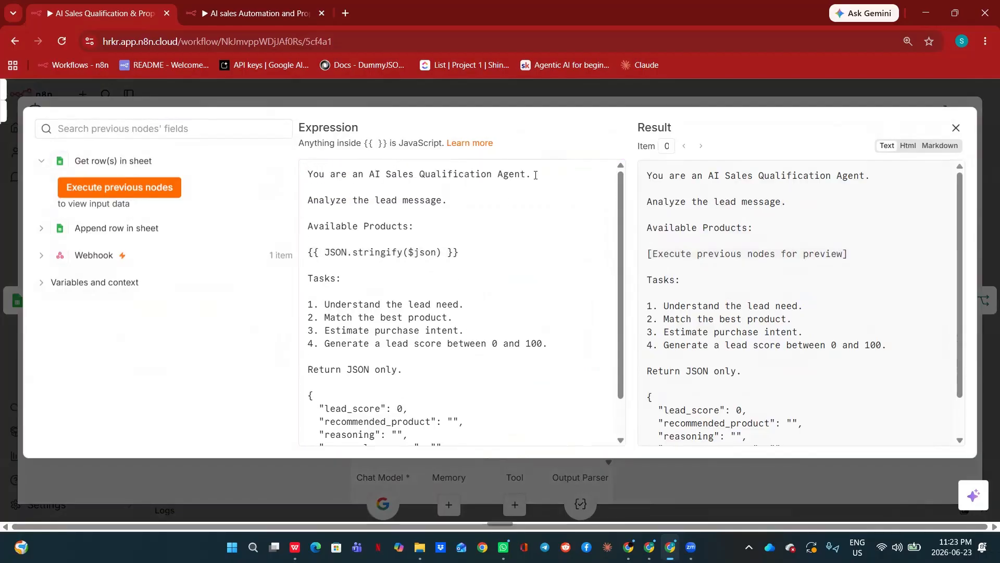
left_click_drag(622, 256, 620, 347)
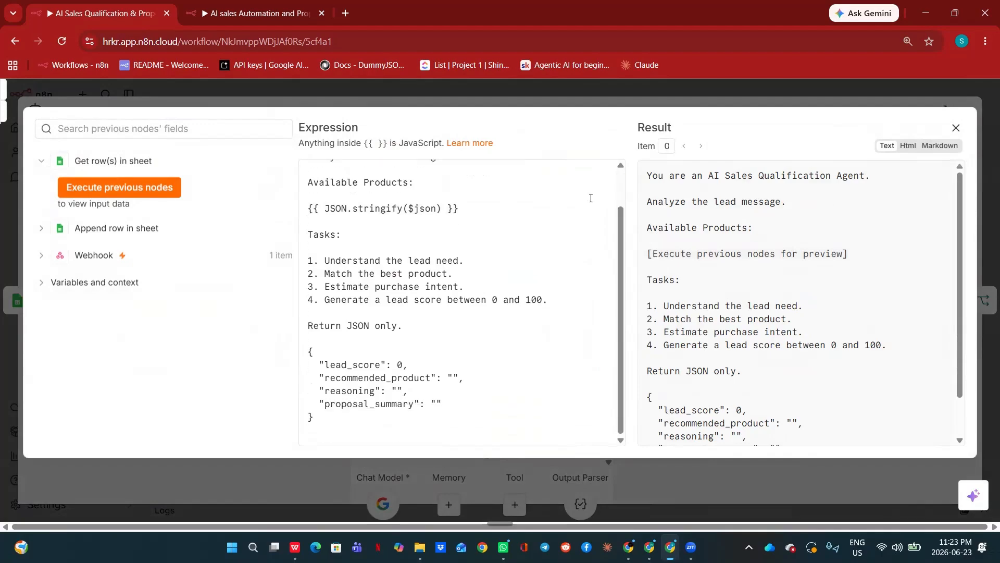
left_click(562, 103)
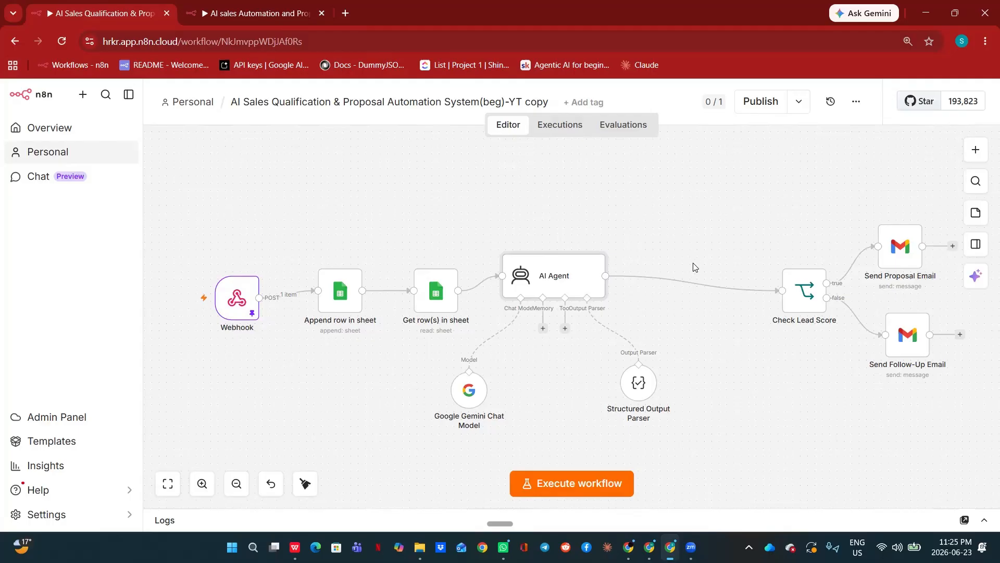
Insert a Code in JavaScript node between the AI Agent and Check Lead Score
mouse_move(681, 286)
left_click(687, 286)
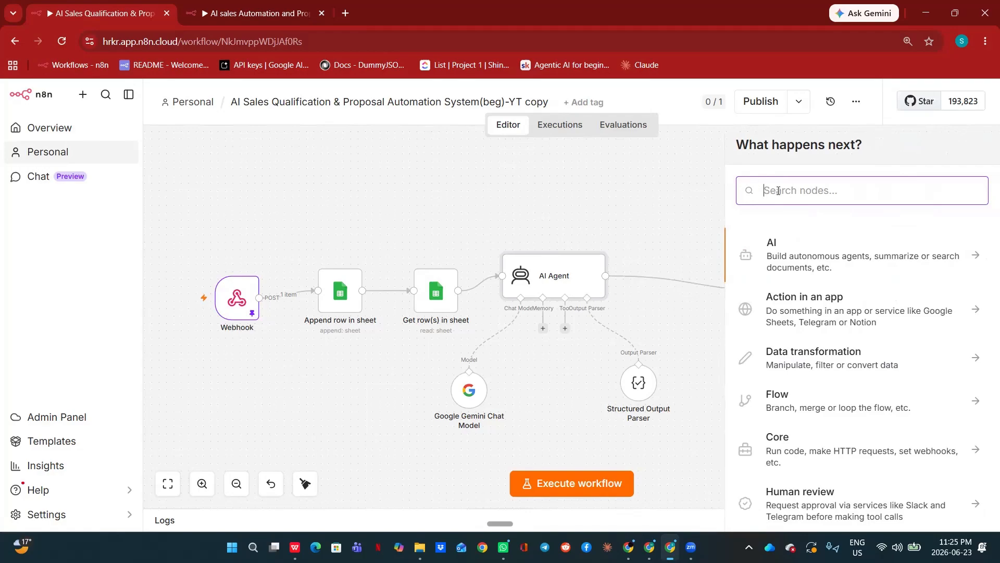
type("code")
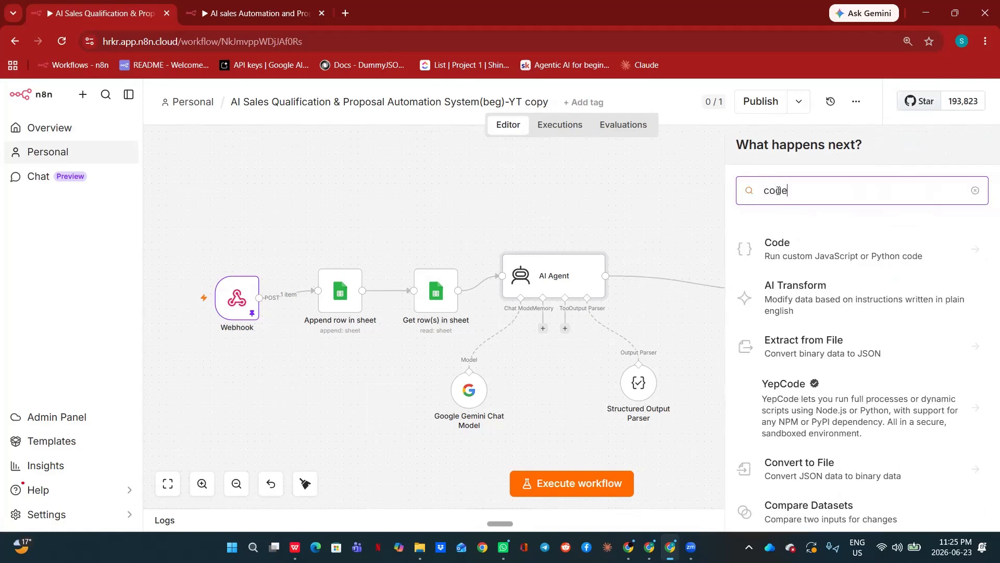
left_click(788, 255)
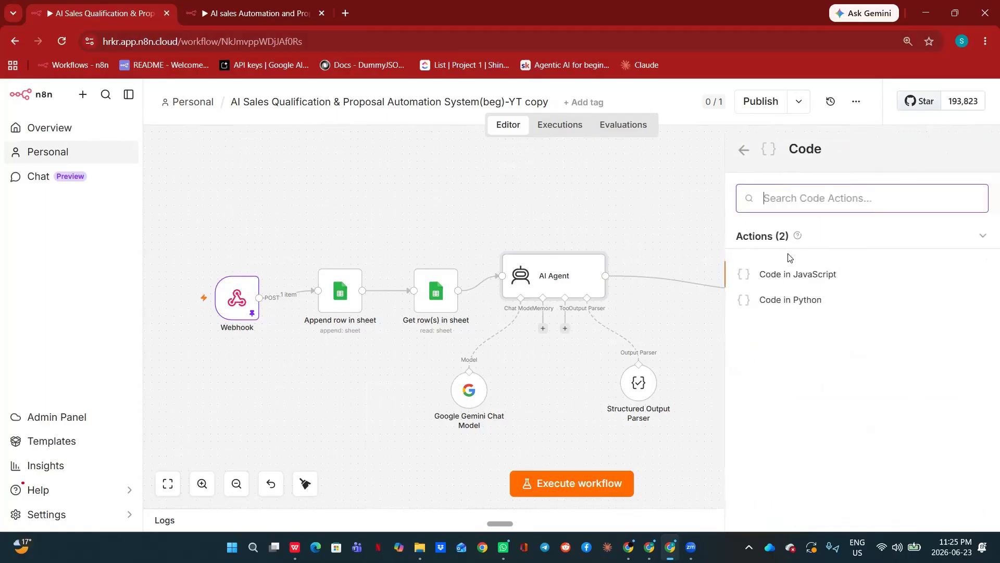
left_click(802, 278)
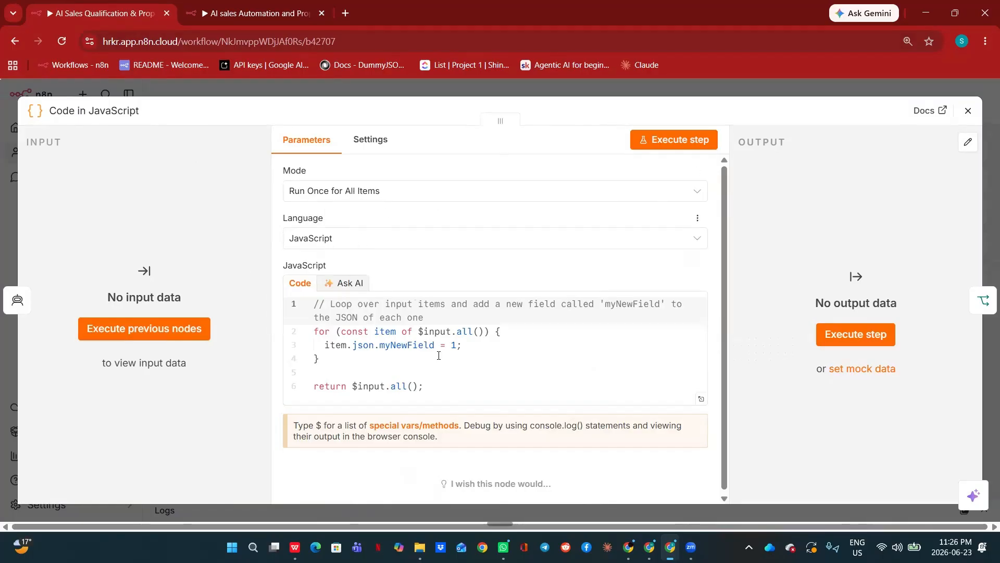
Replace the default code with a script that reads $json.lead_score || 0 and returns the item with qualified: score >= 70
left_click_drag(447, 391, 311, 304)
key("BackSpace")
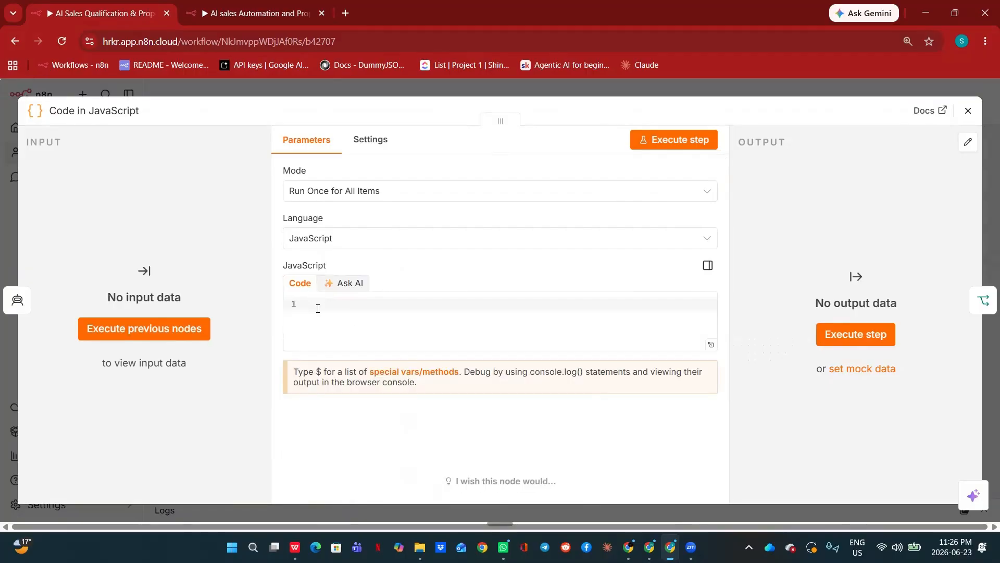
type("const score = $json.lead_score || 0;  return [ { json: { ...$json, qualified: score >= 70 } } ];")
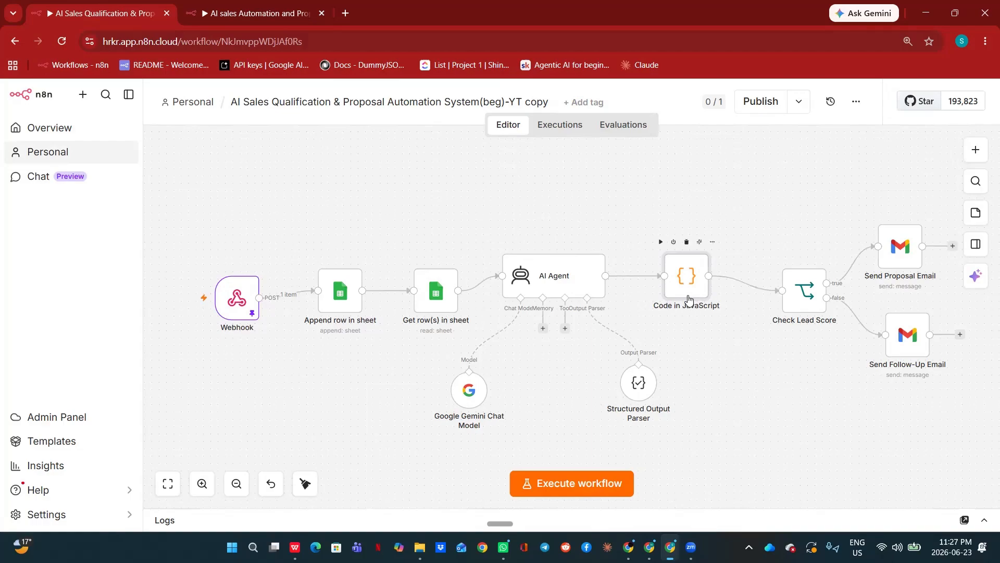
Rename the Code in JavaScript node as "Lead Score validator" and close its settings
double_click(688, 299)
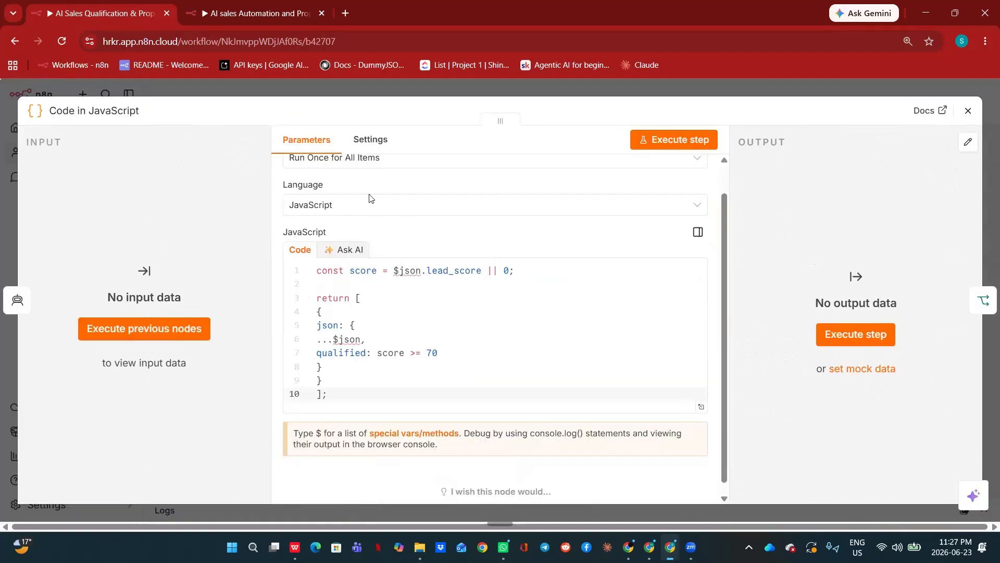
left_click(123, 110)
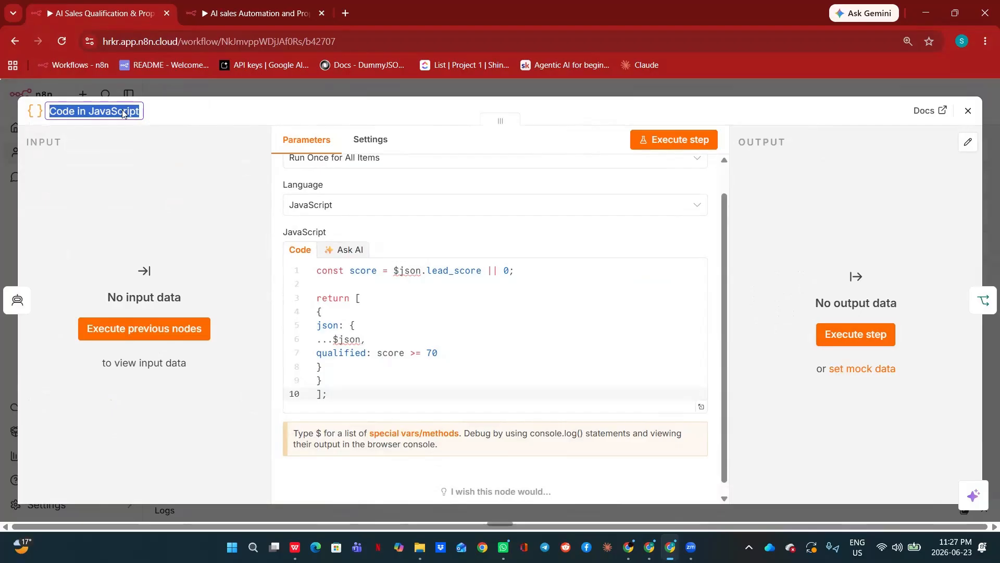
type("Lead Score validator")
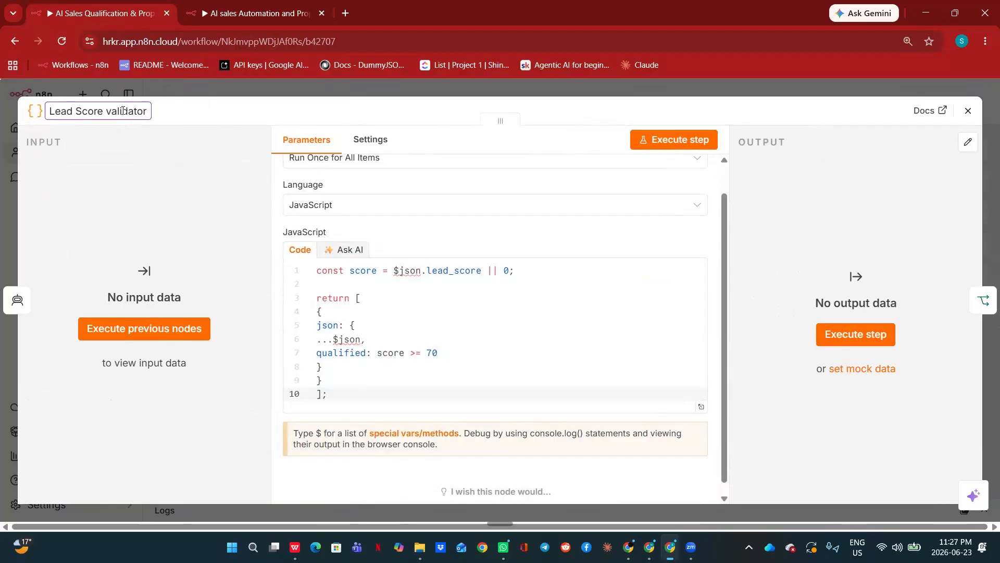
left_click(223, 87)
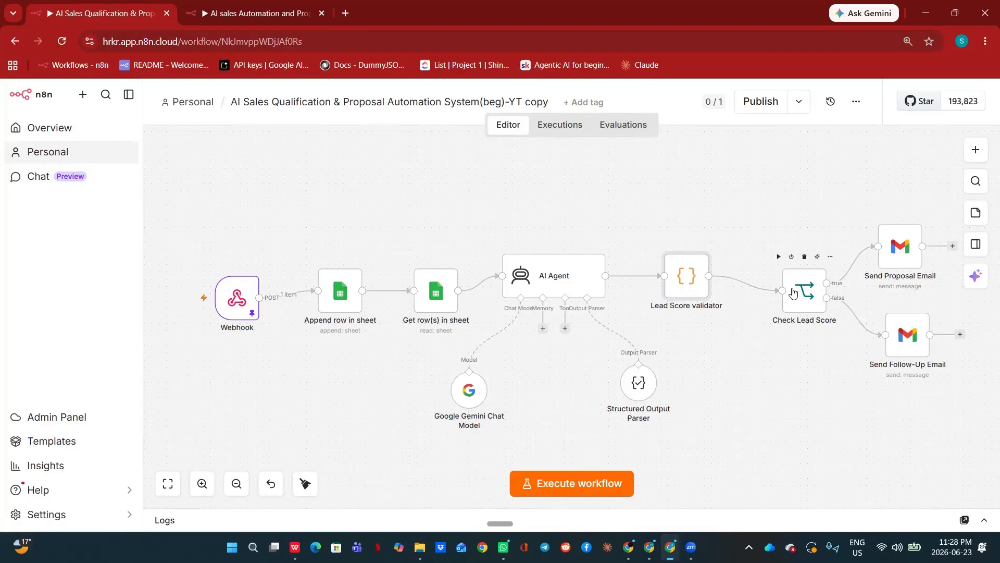
Insert a second AI Agent on the true branch between Check Lead Score and Send Proposal Email
scroll(815, 385, "right", 1)
scroll(815, 385, "right", 3)
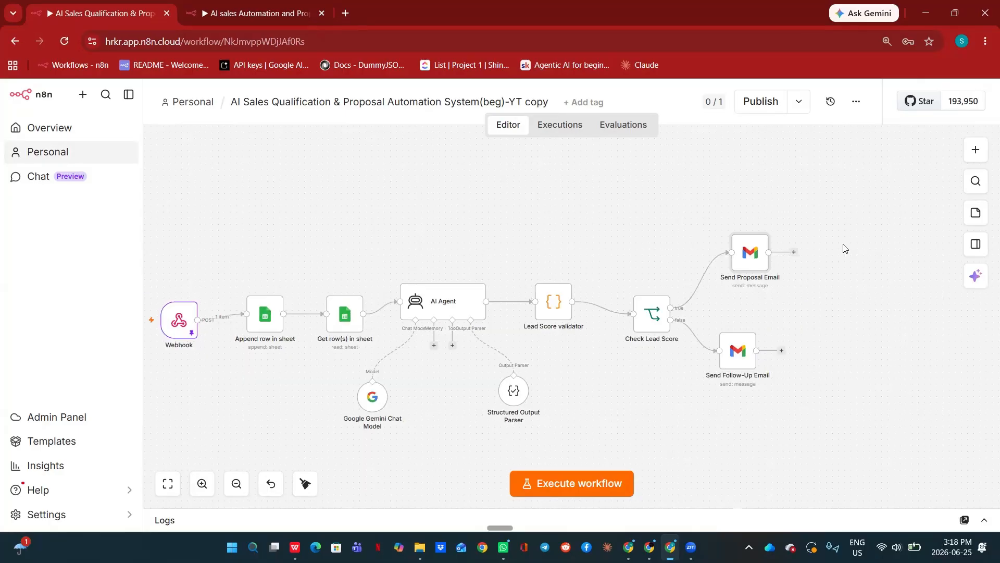
mouse_move(705, 283)
left_click(696, 281)
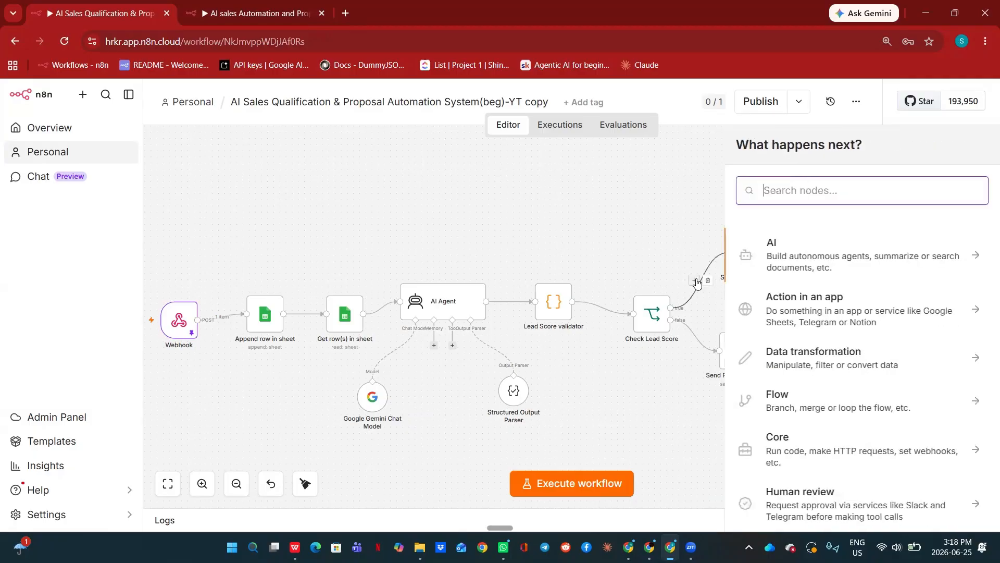
left_click(789, 248)
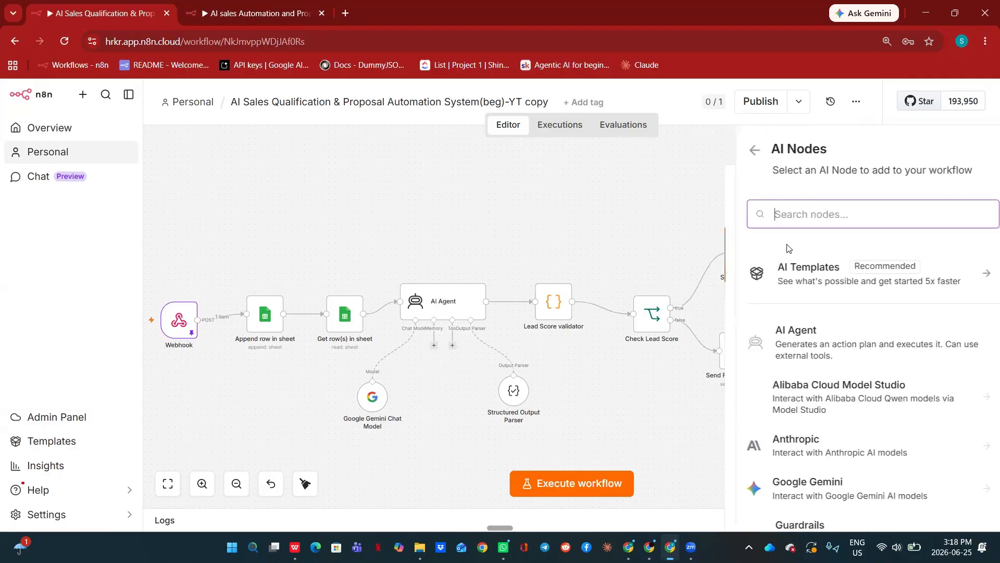
left_click(782, 343)
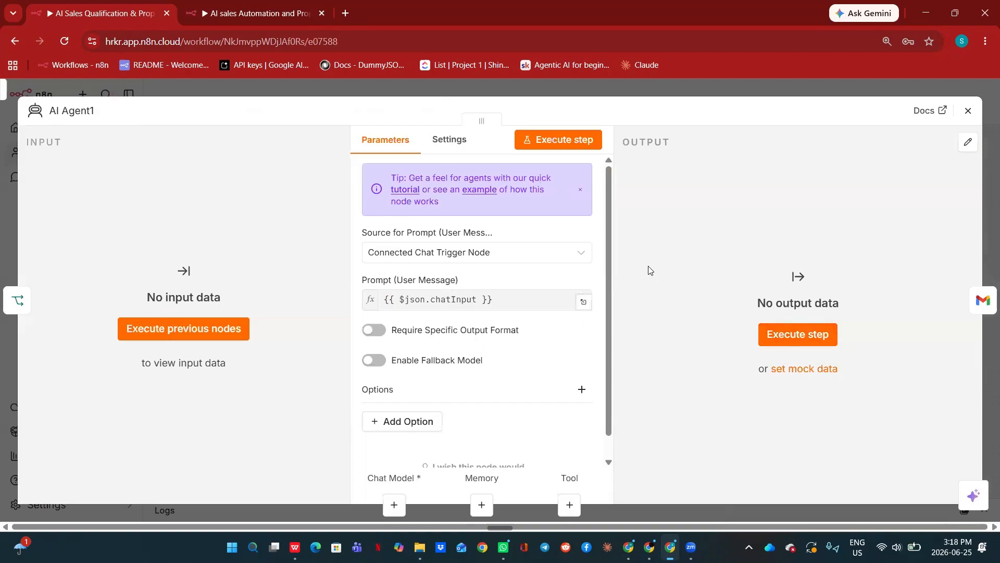
Set the new agent's prompt source to Define below and enter a sales proposal prompt using lead name, recommended product, product details and reasoning
left_click(583, 253)
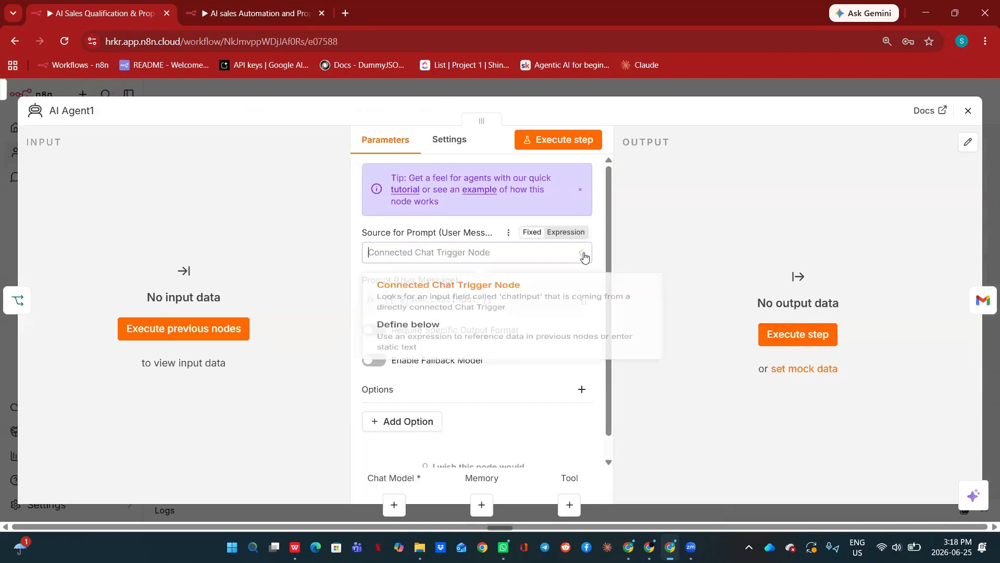
left_click(408, 342)
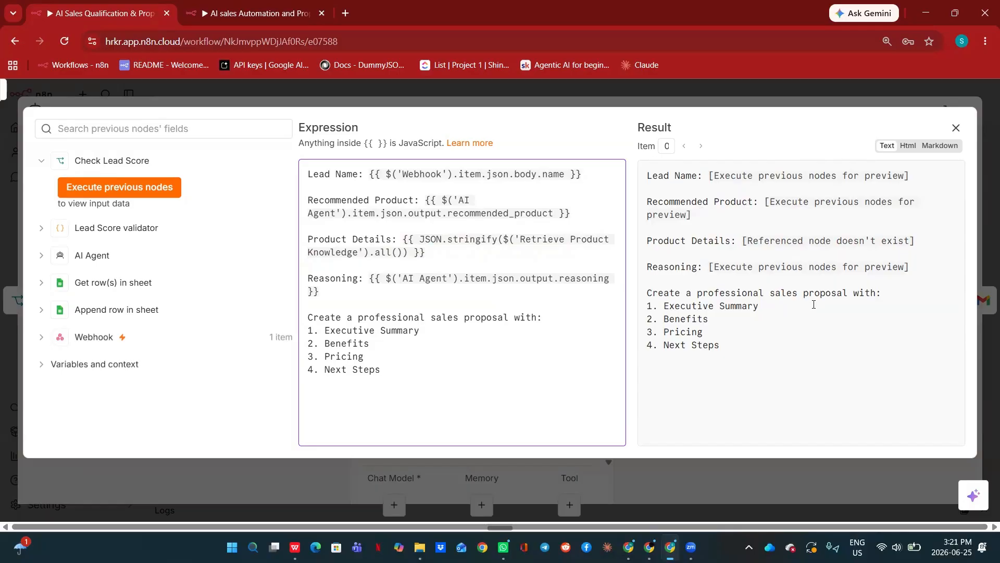
left_click(531, 89)
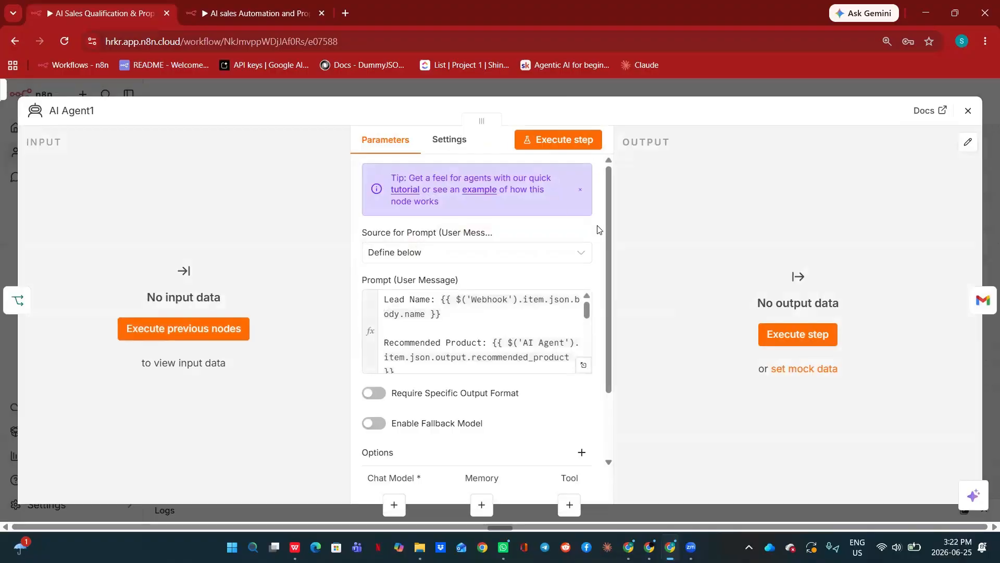
Add a System Message to the new agent, describing a professional sales proposal writer creating personalized proposals from lead qualification and product details
scroll(606, 237, "down", 2)
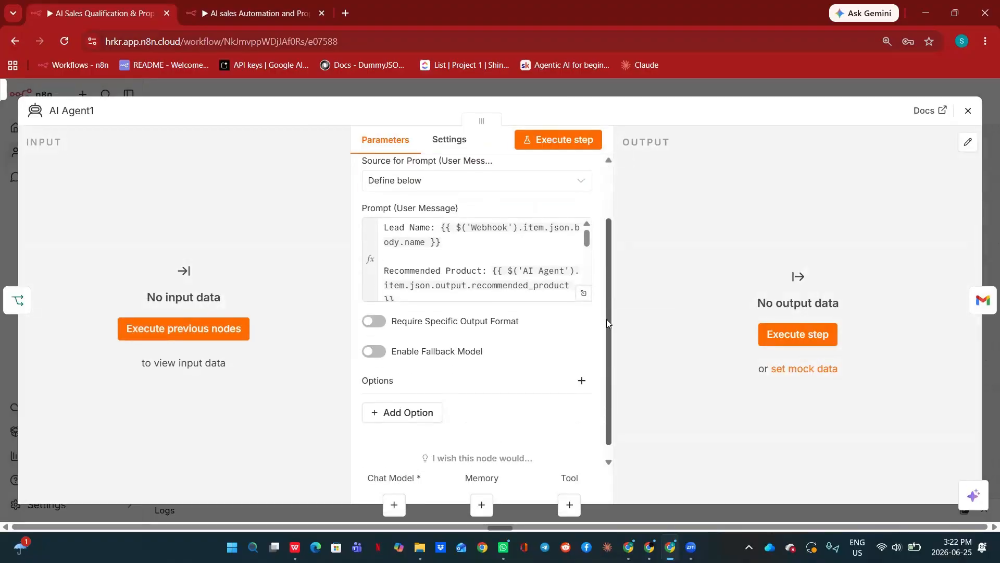
left_click(409, 400)
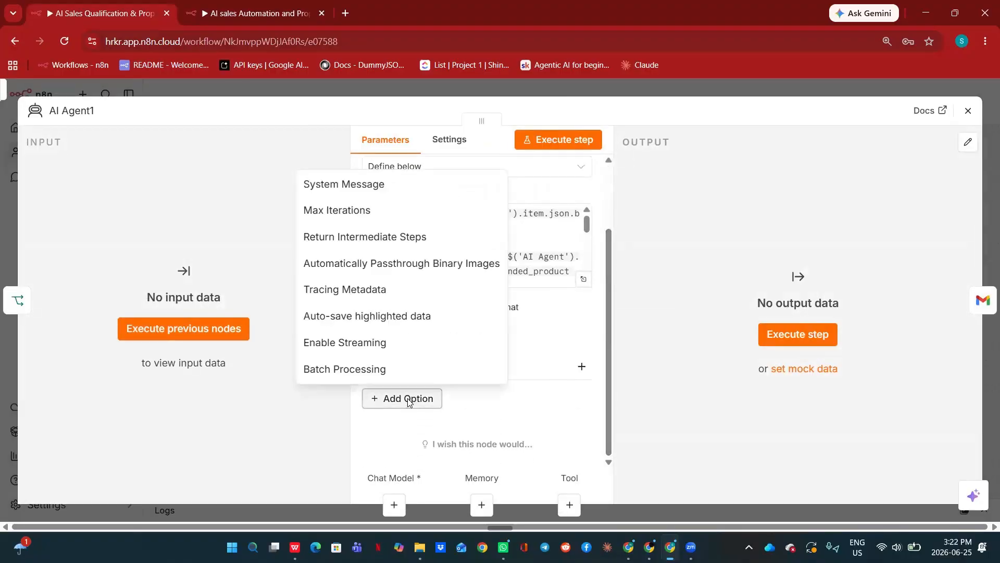
left_click(359, 185)
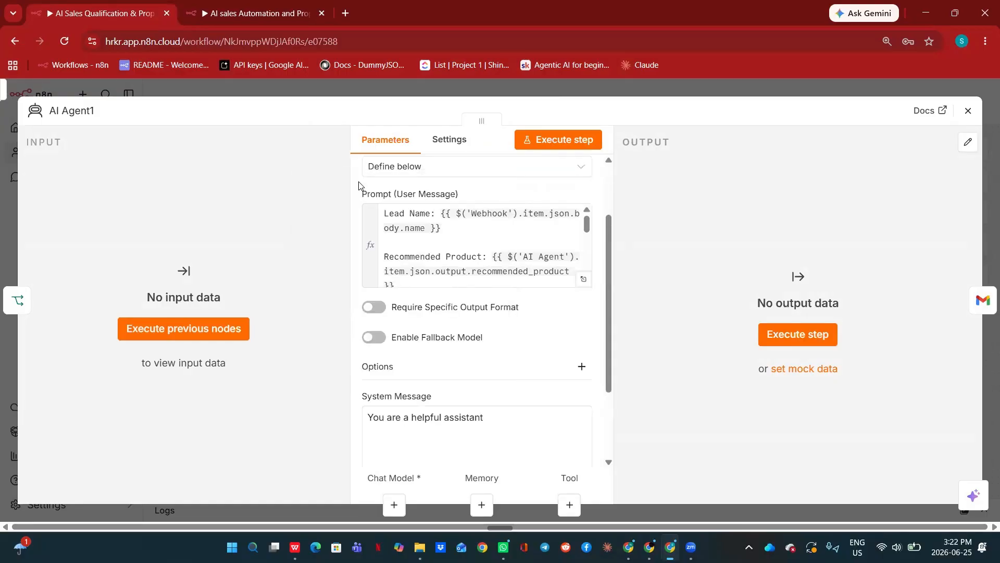
left_click_drag(485, 416, 348, 435)
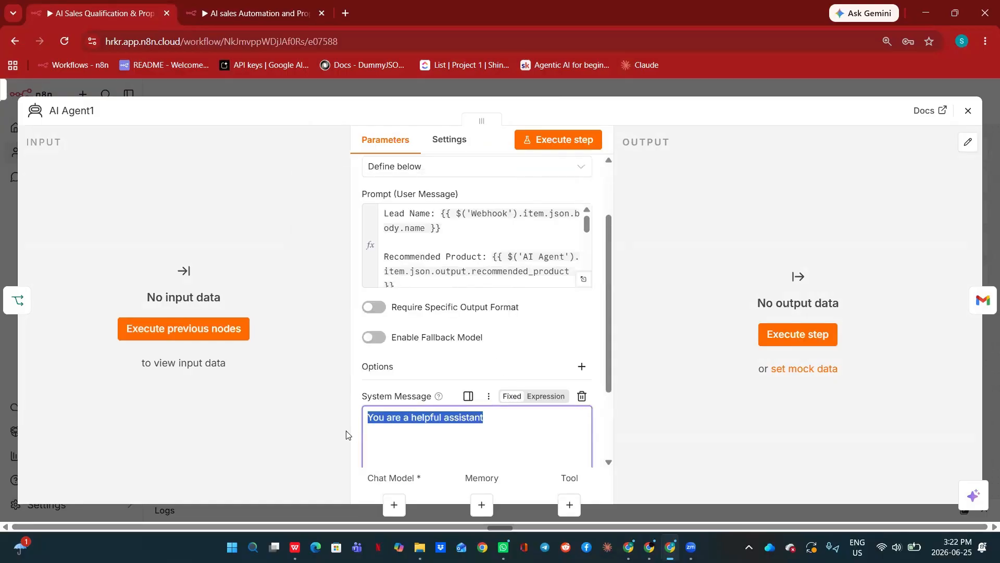
key("BackSpace")
type("You are a professional sales proposal writer. Create compelling personalized proposal based on Lead qualification and product details provided.")
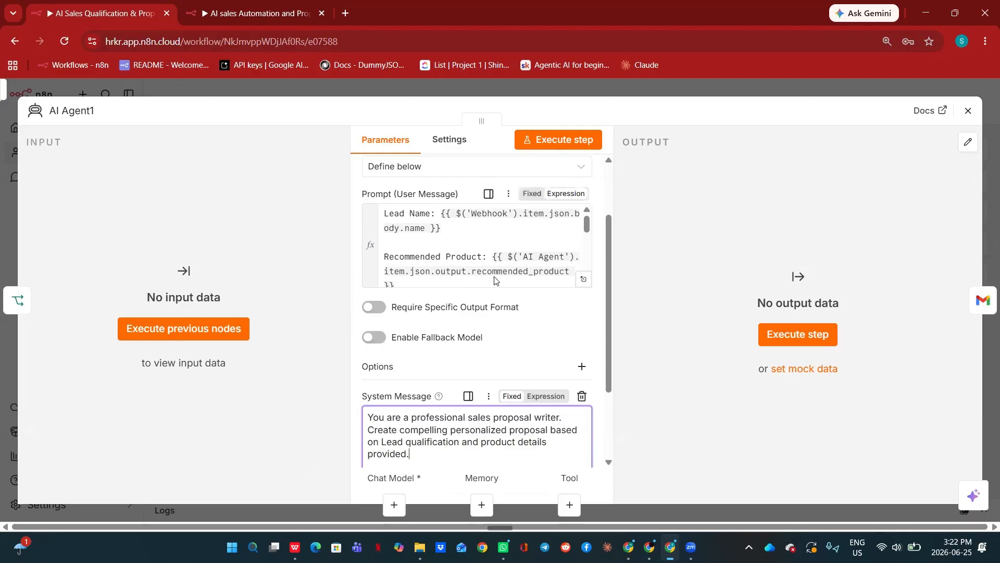
left_click(446, 95)
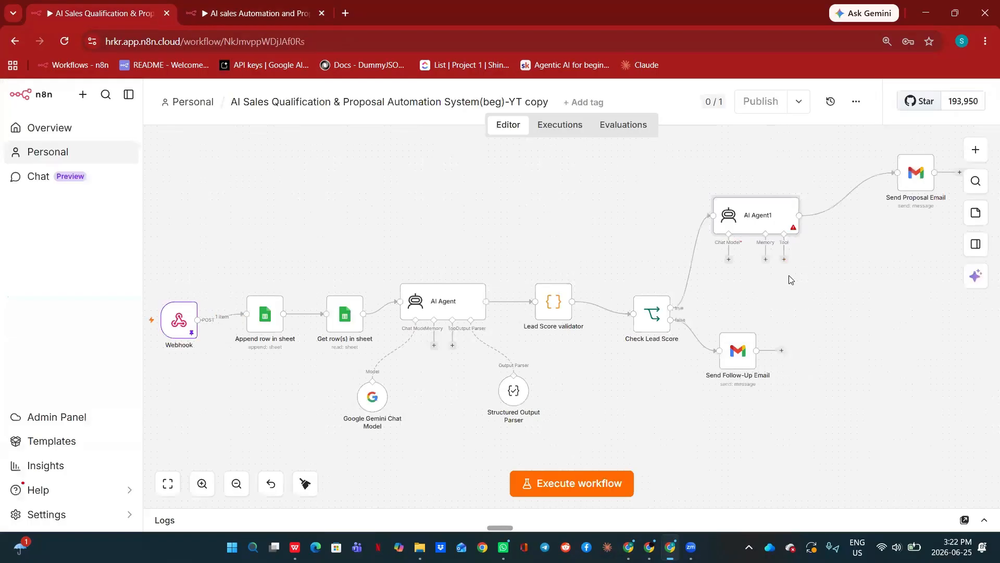
Rename the second AI agent node as "Proposal Agent" and close its settings
double_click(758, 223)
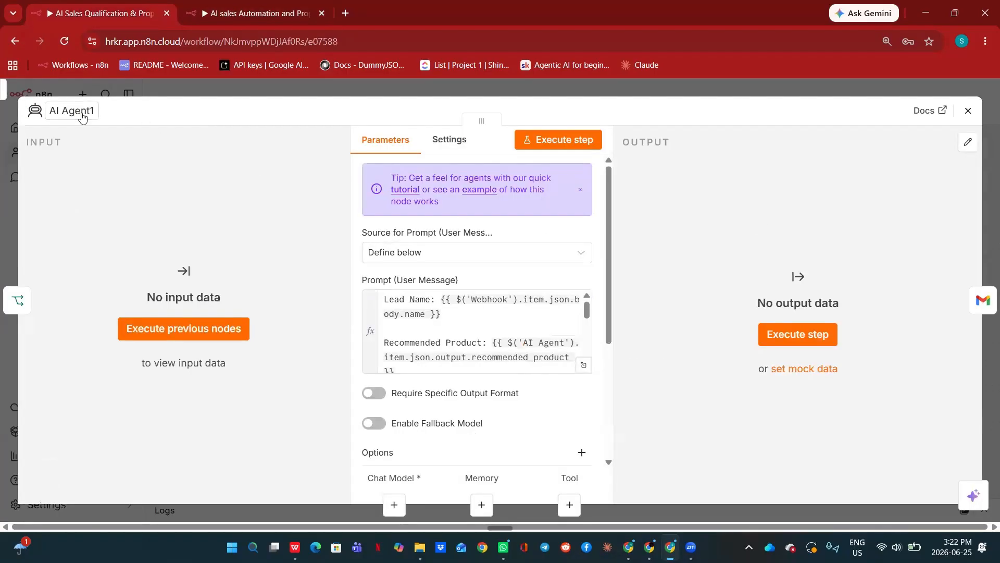
left_click(82, 112)
type("Proposal Agent")
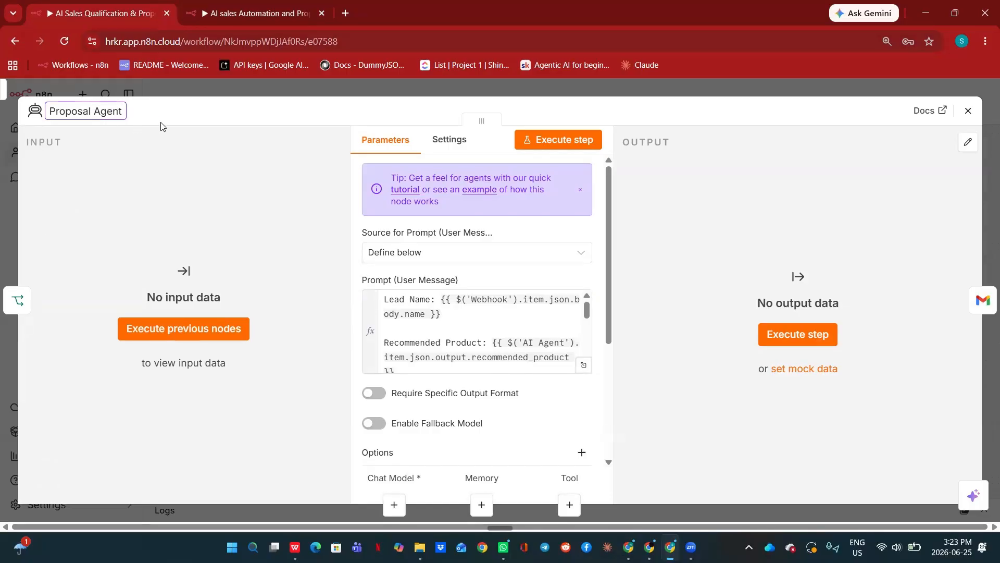
left_click(218, 85)
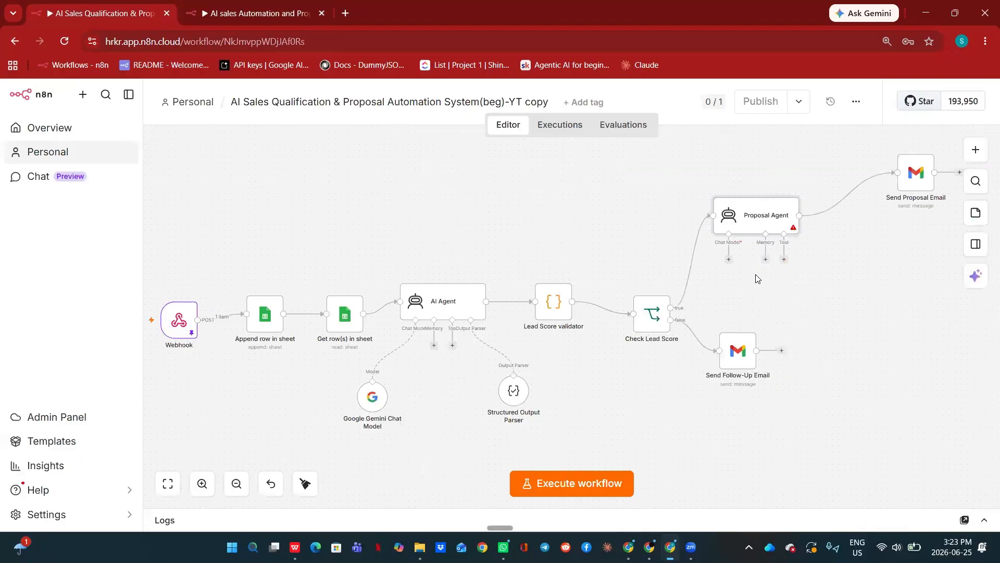
Attach a Google Gemini Chat Model to the Proposal Agent and check its Google Gemini(PaLM) Api account credential
mouse_move(796, 230)
left_click(729, 260)
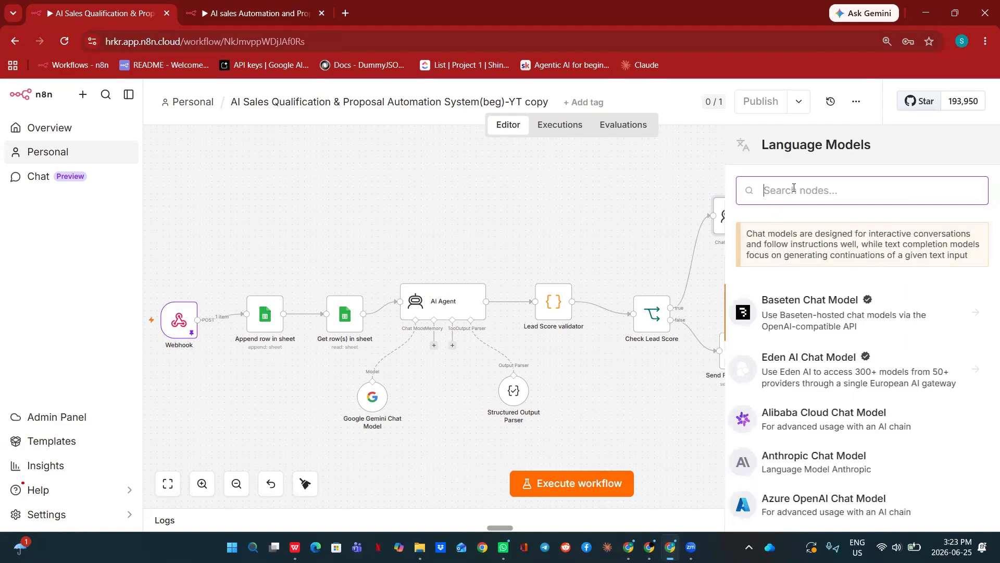
type("gem")
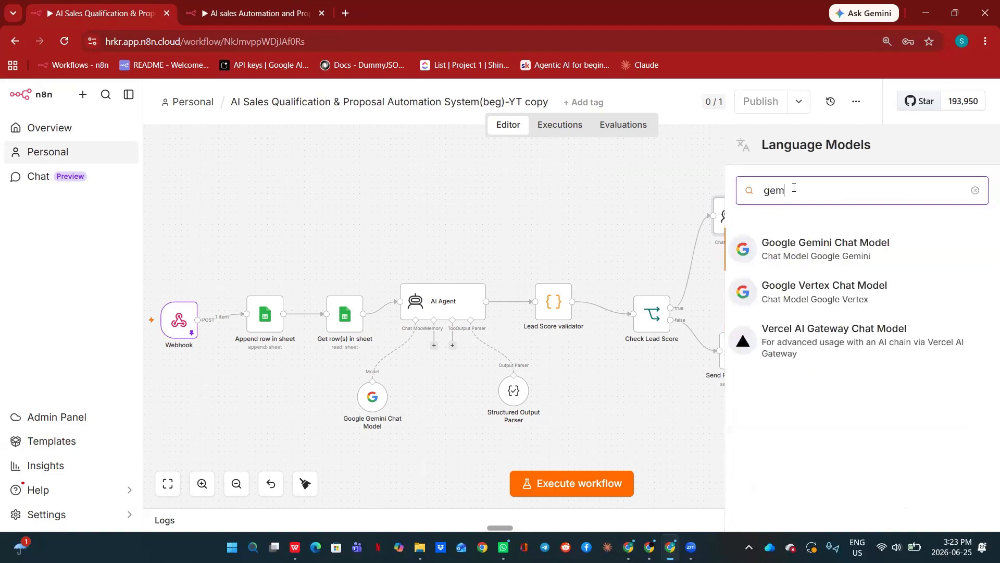
type("ini")
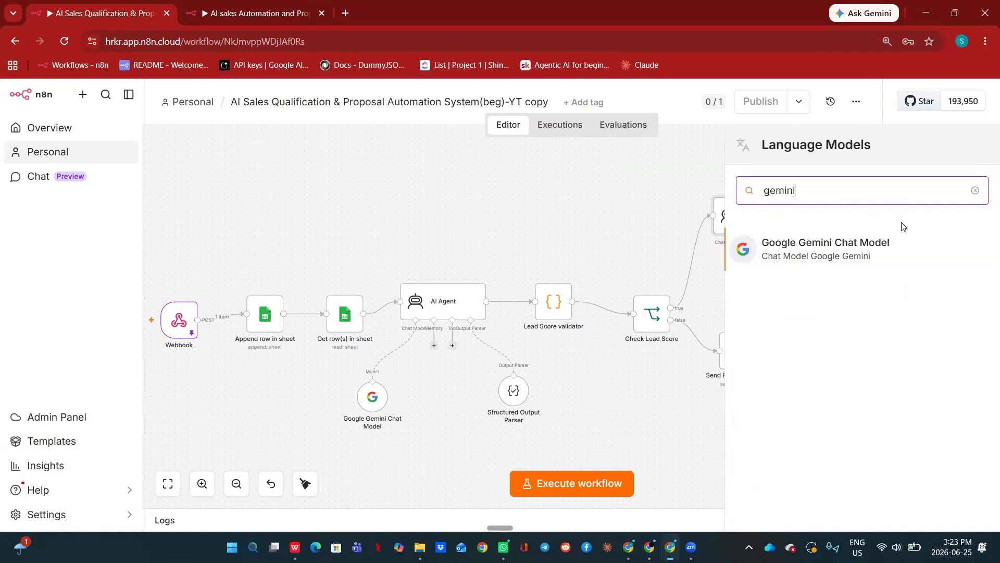
left_click(848, 257)
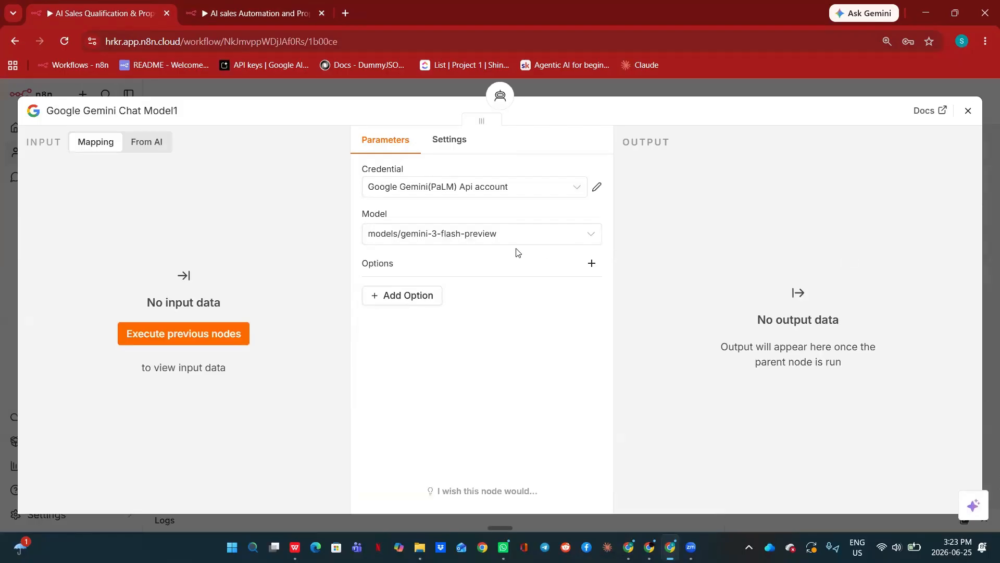
left_click(597, 188)
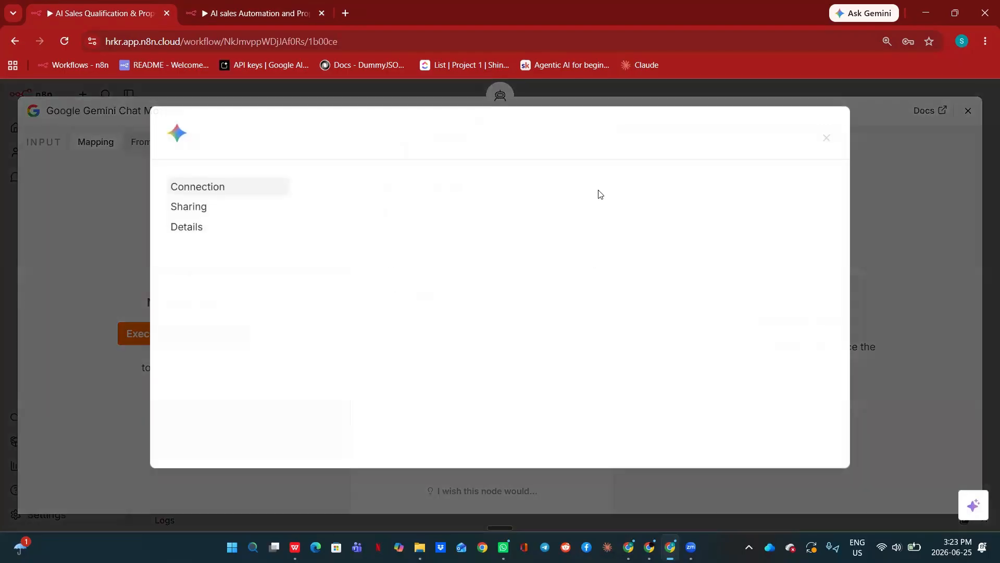
left_click(590, 94)
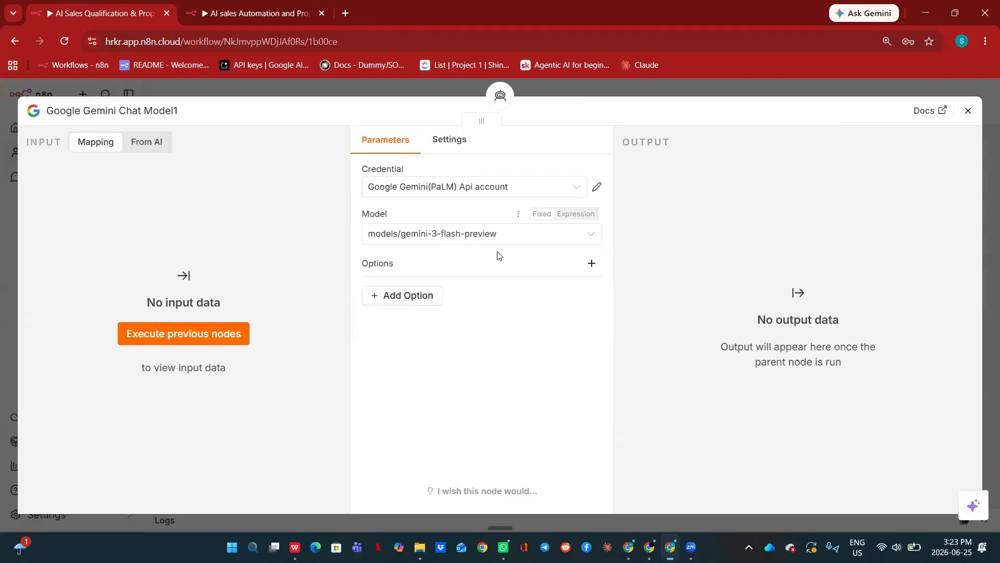
Set the new chat model to models/gemini-2.5-flash and place its node directly beneath the Proposal Agent
left_click(589, 239)
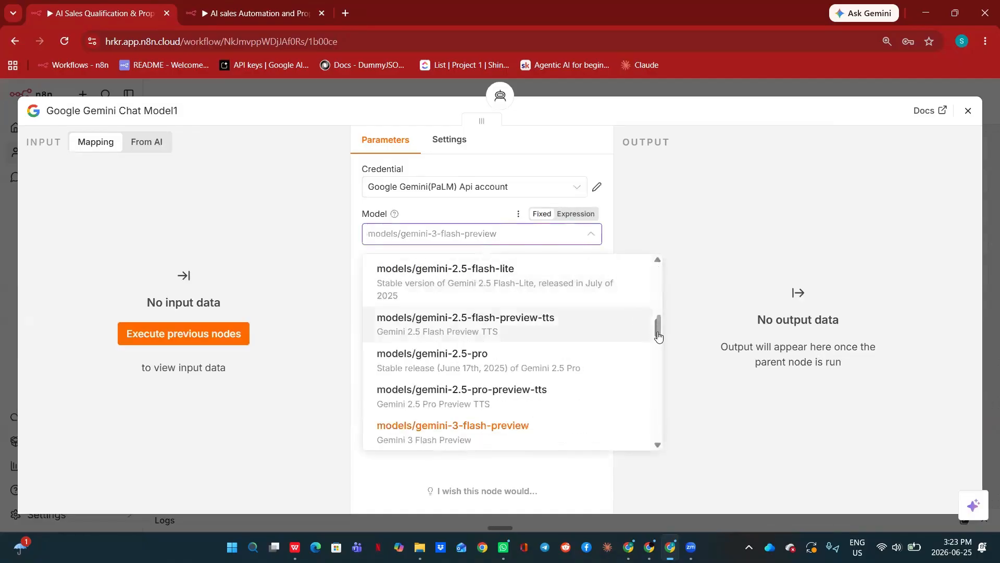
left_click_drag(659, 337, 659, 314)
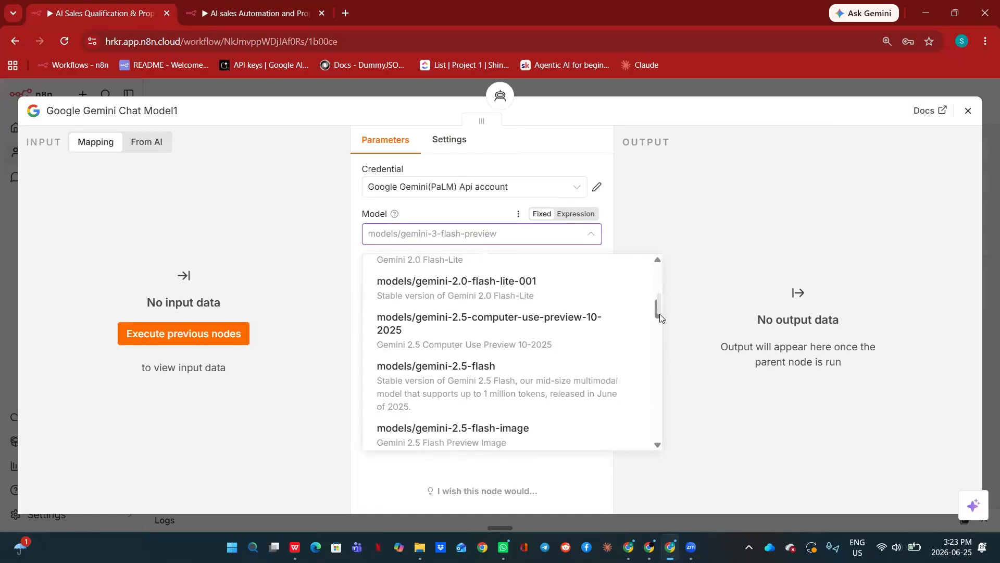
left_click(470, 372)
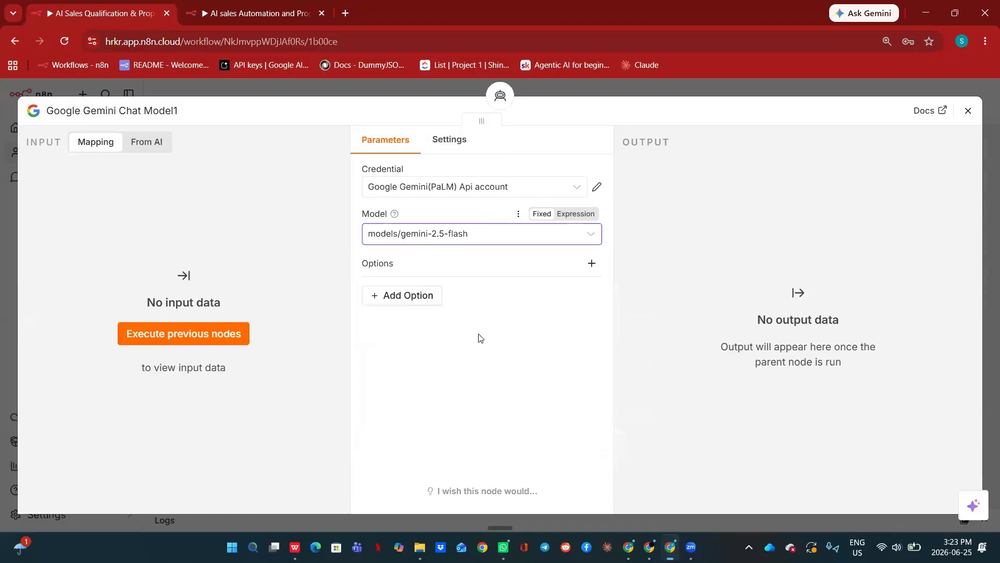
left_click(592, 83)
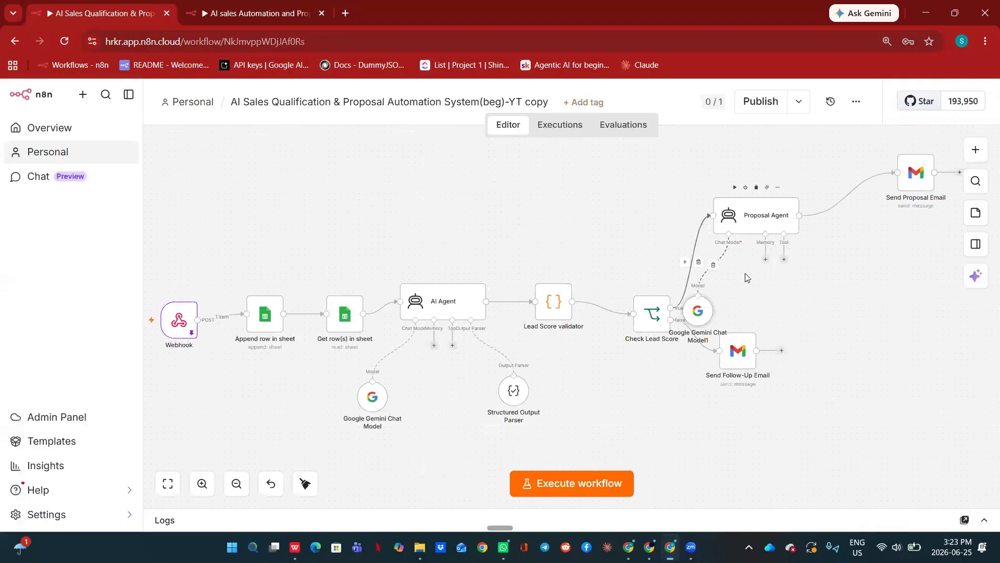
left_click_drag(706, 308, 718, 267)
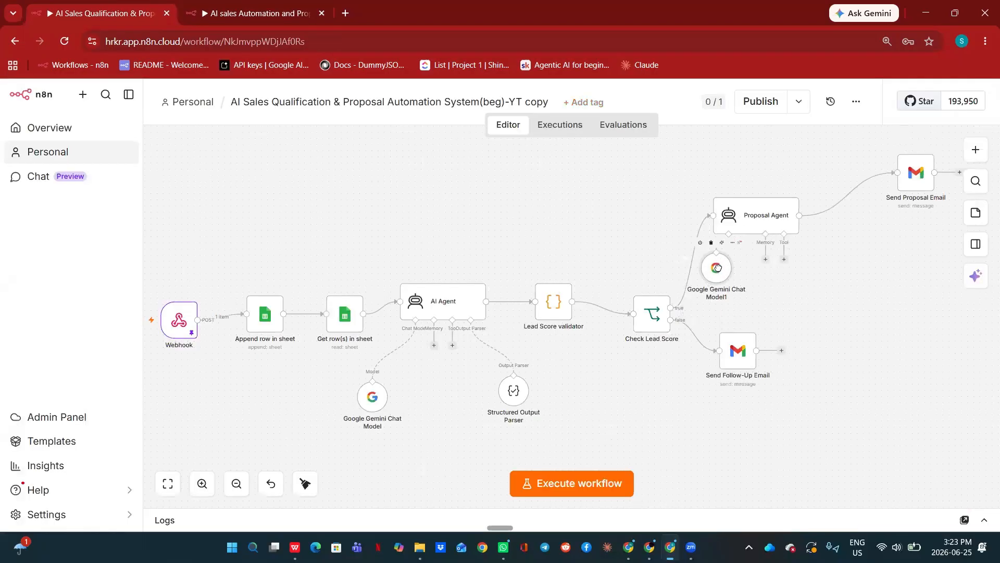
left_click(753, 223)
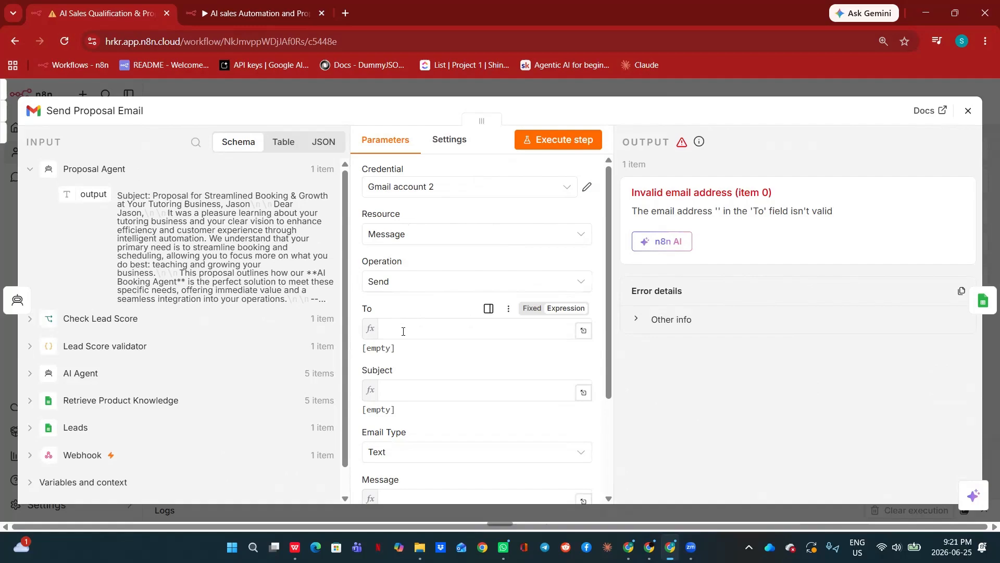
Map the To field of Send Proposal Email to the email value from the Webhook body
left_click(77, 430)
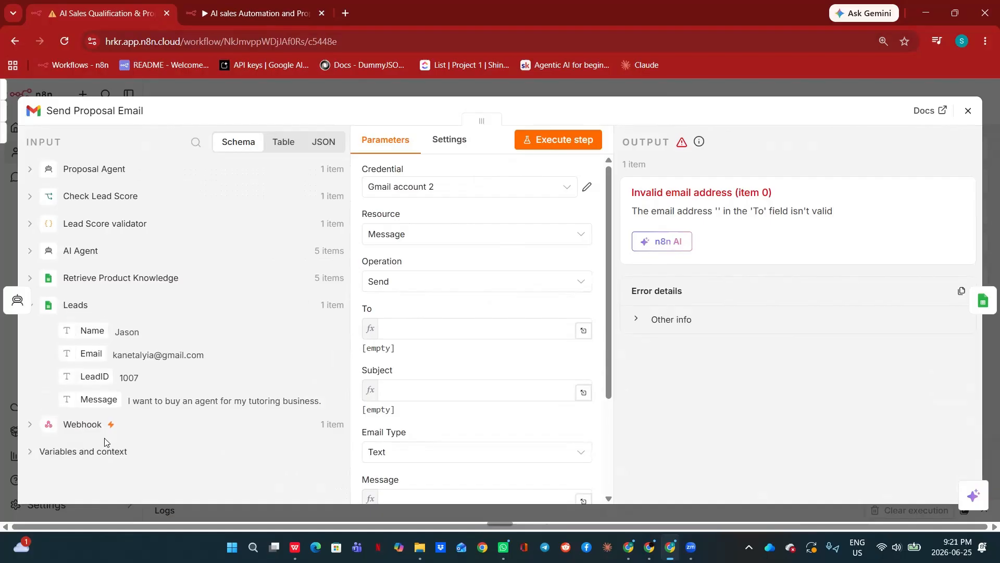
left_click(91, 429)
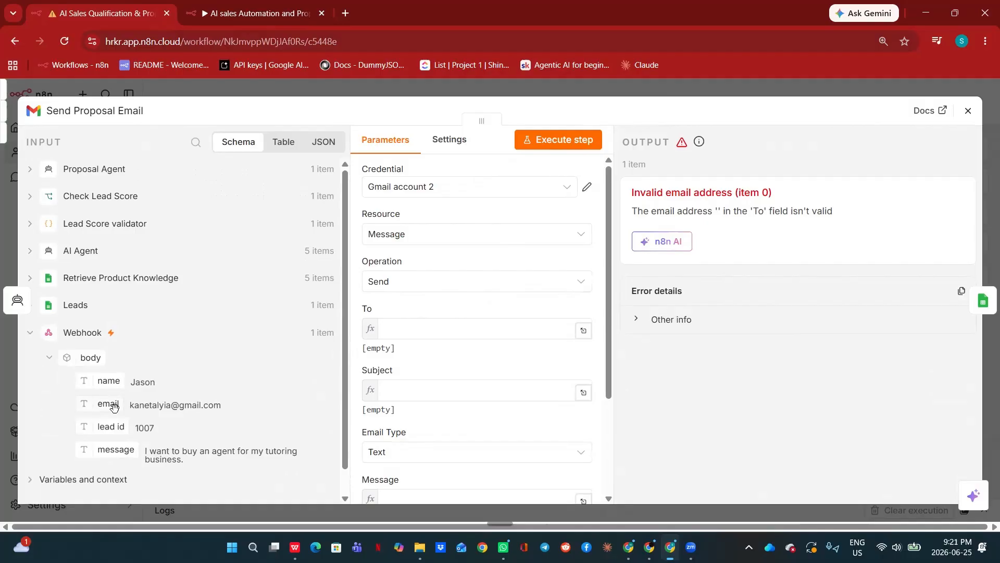
left_click_drag(110, 407, 394, 324)
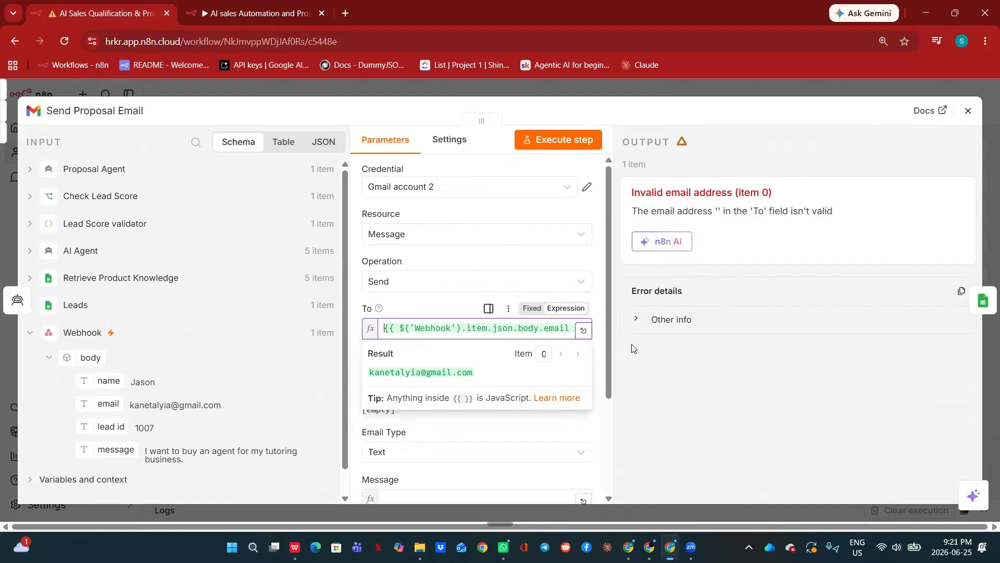
left_click(649, 373)
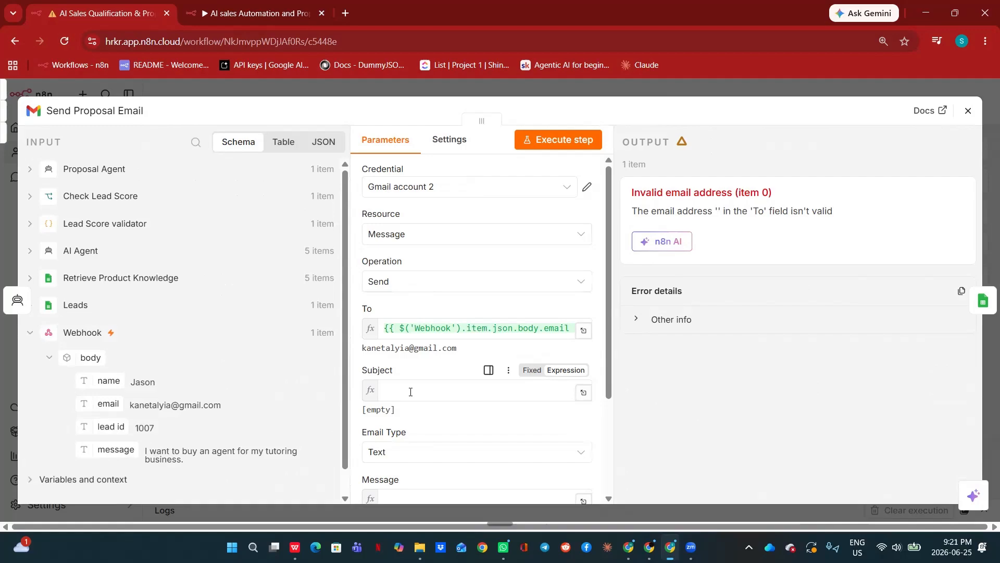
Map the proposal email's Subject to recommended_product from the AI Agent output
left_click(92, 254)
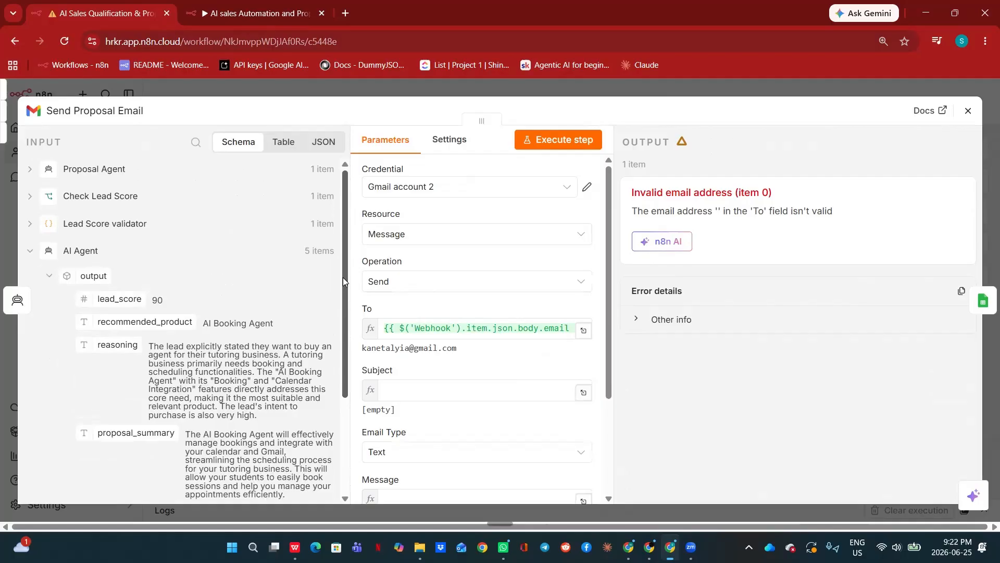
left_click_drag(343, 277, 360, 296)
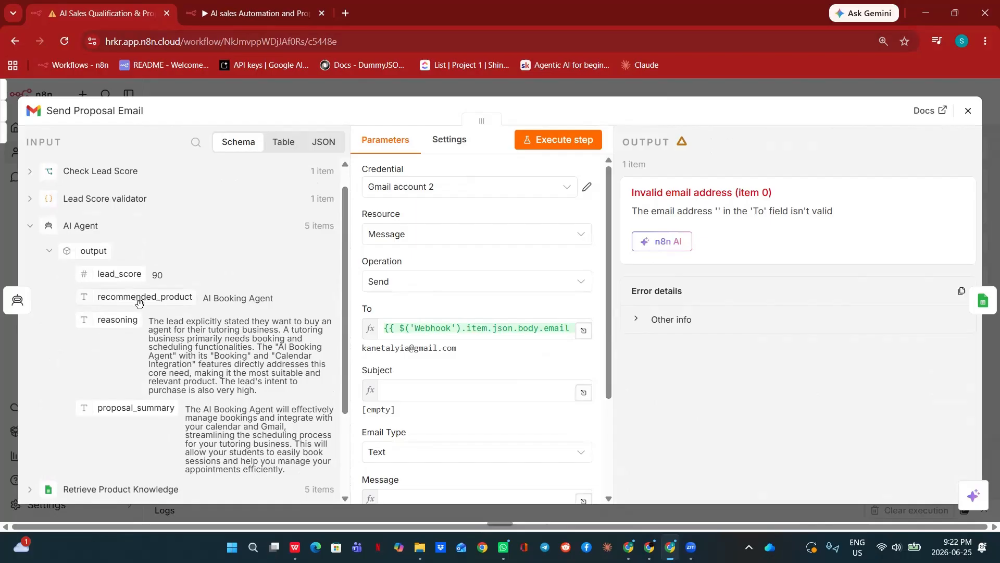
left_click_drag(131, 298, 405, 384)
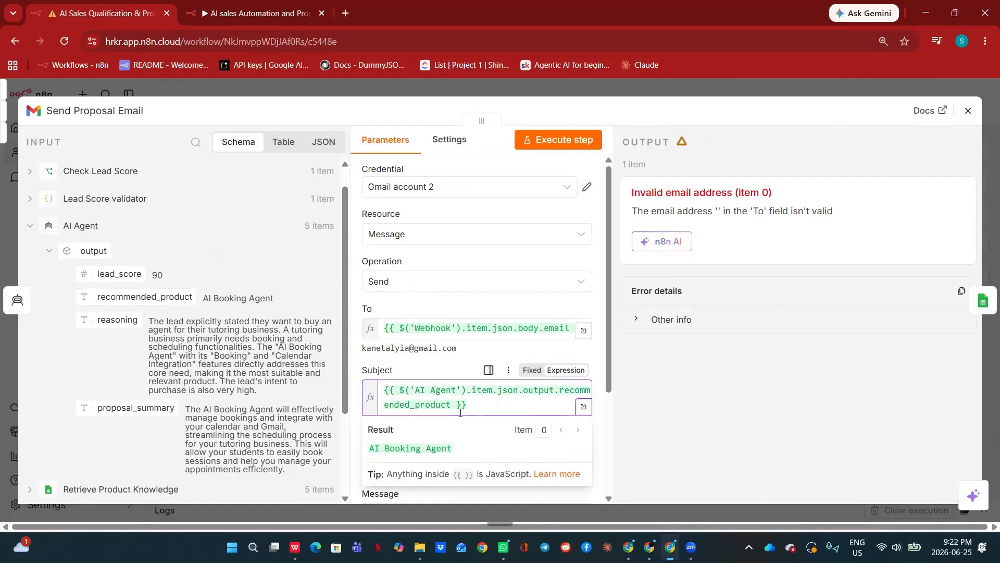
left_click(603, 421)
Map the proposal email's Message to the Proposal Agent's output and close the node settings
left_click_drag(607, 369, 627, 473)
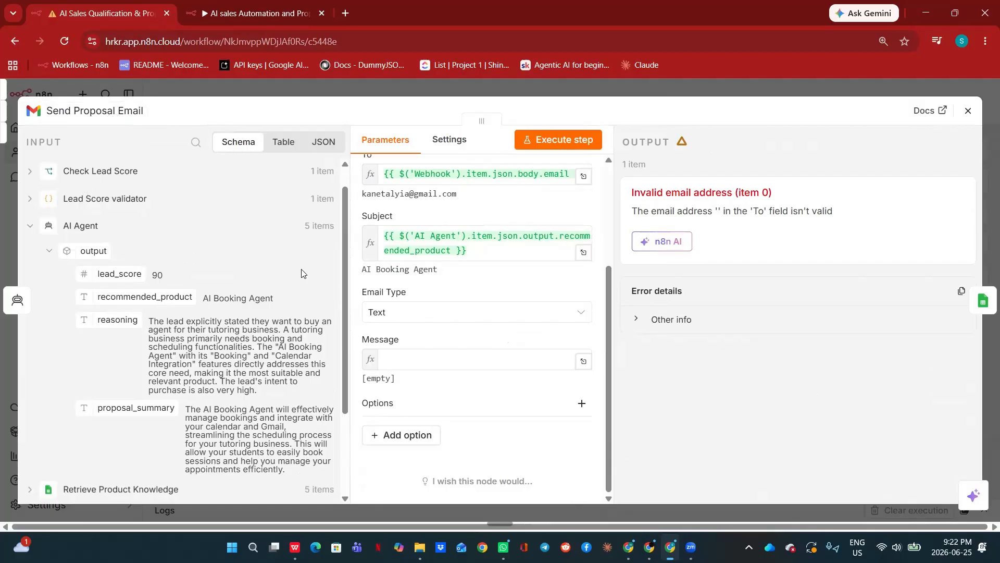
scroll(341, 264, "up", 1)
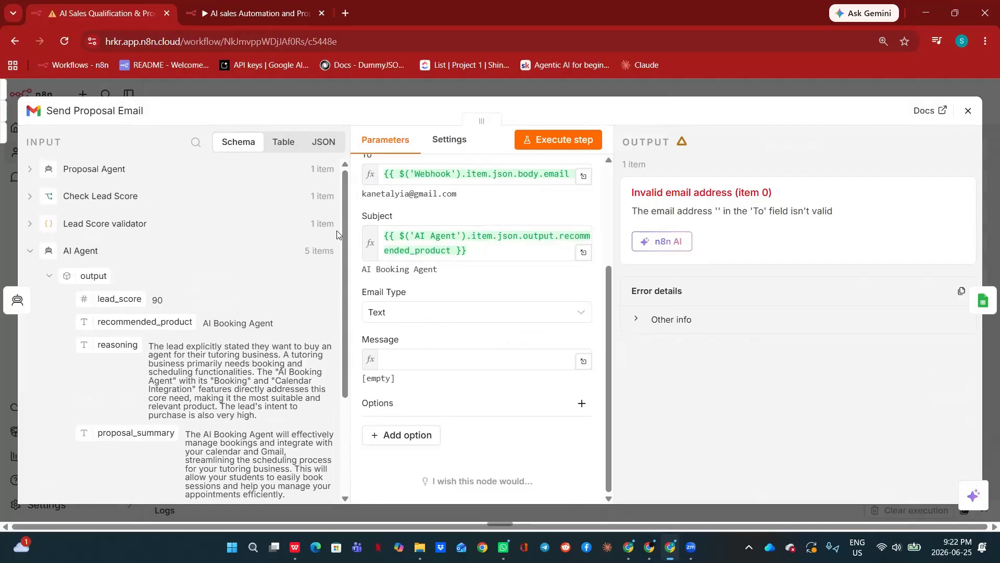
left_click(104, 174)
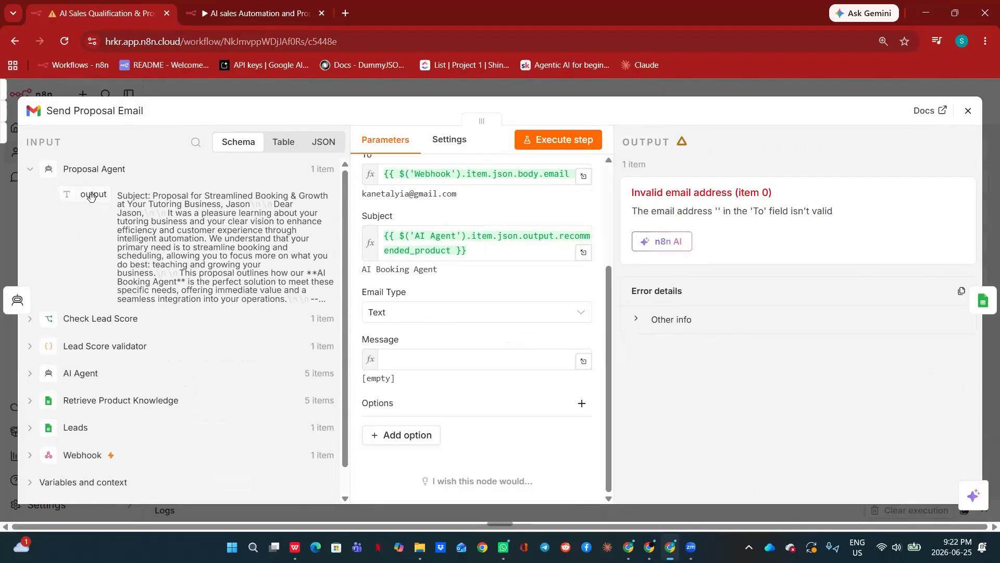
left_click_drag(91, 196, 400, 350)
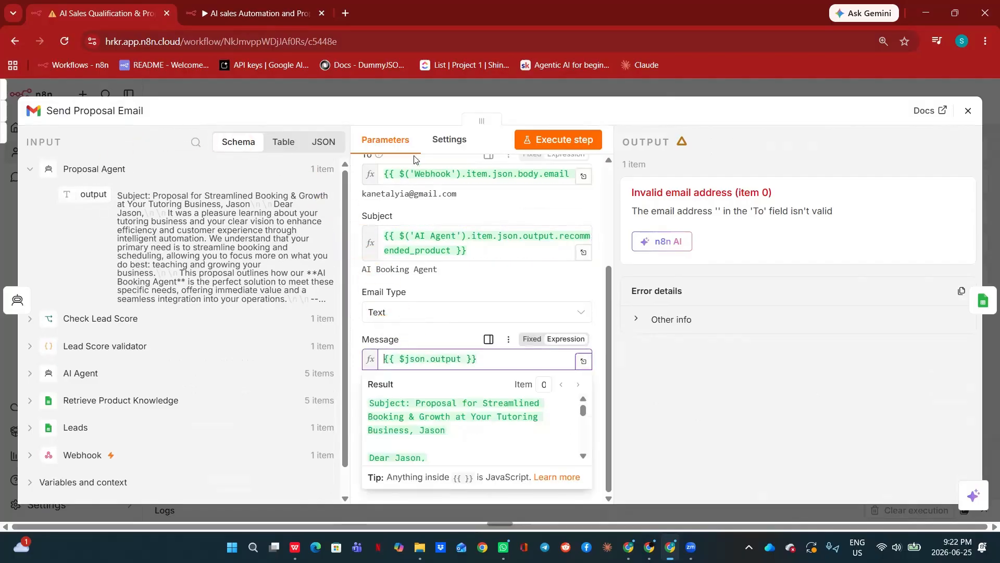
left_click(421, 86)
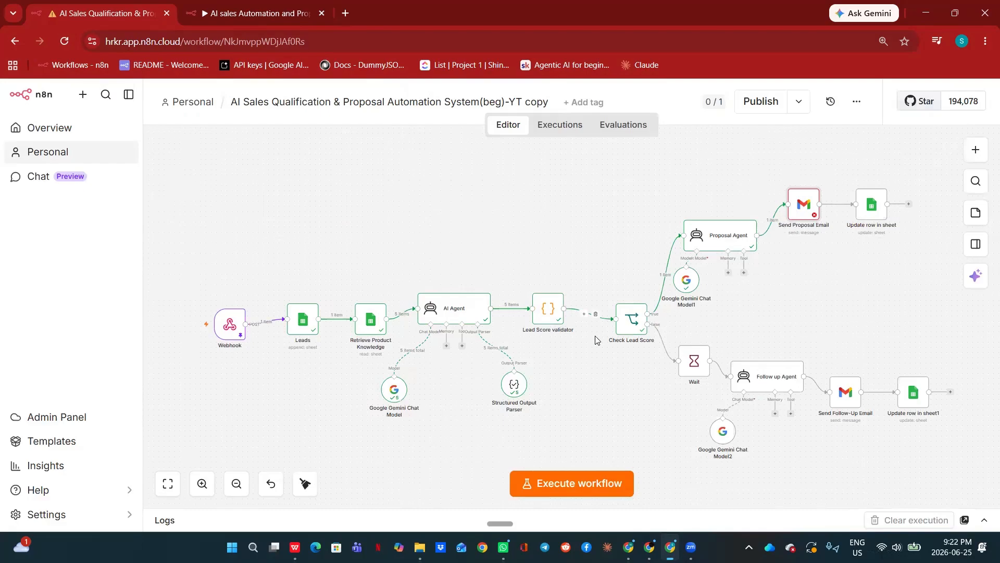
Execute the Send Proposal Email node on its own and view its output as a table
double_click(801, 212)
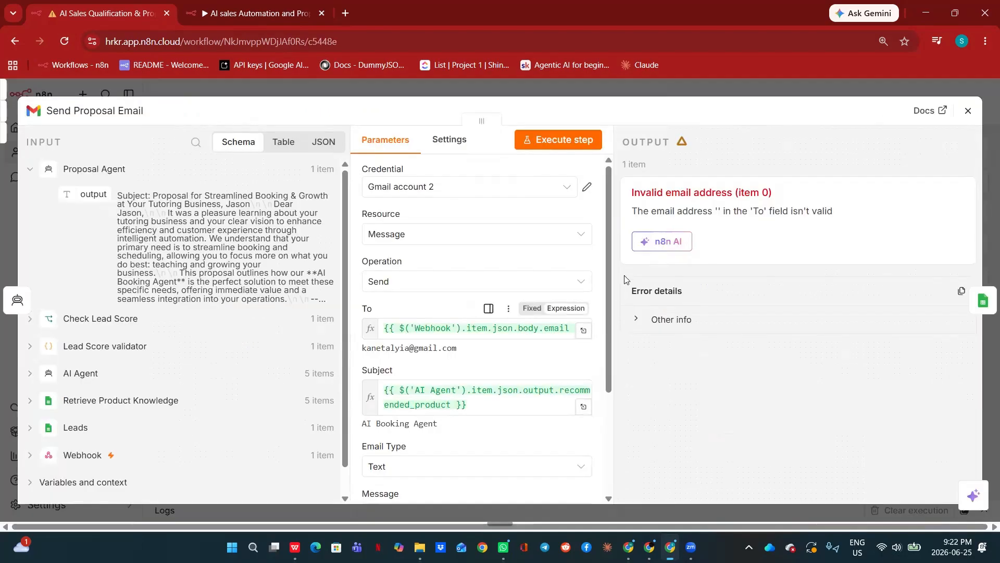
left_click(556, 139)
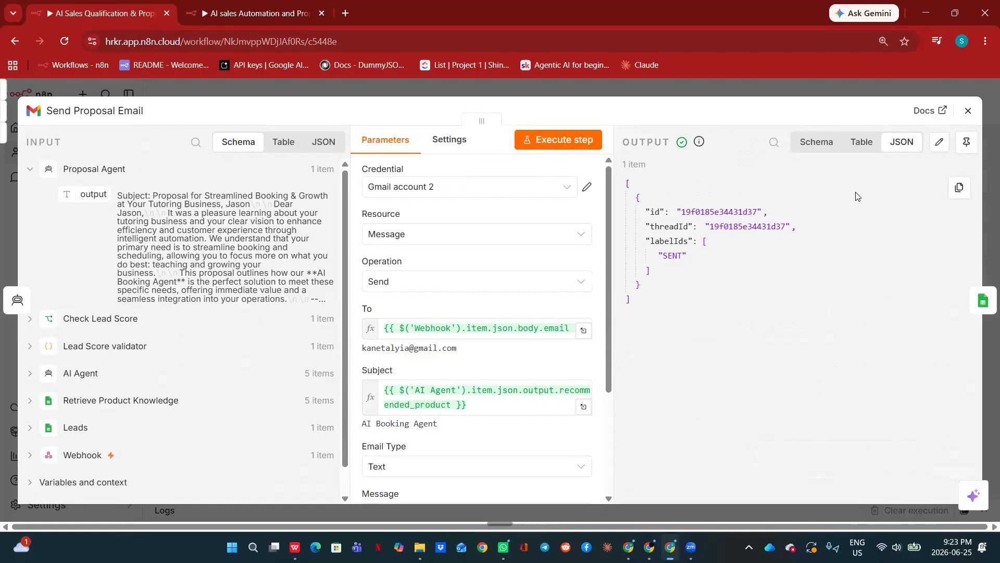
left_click(859, 141)
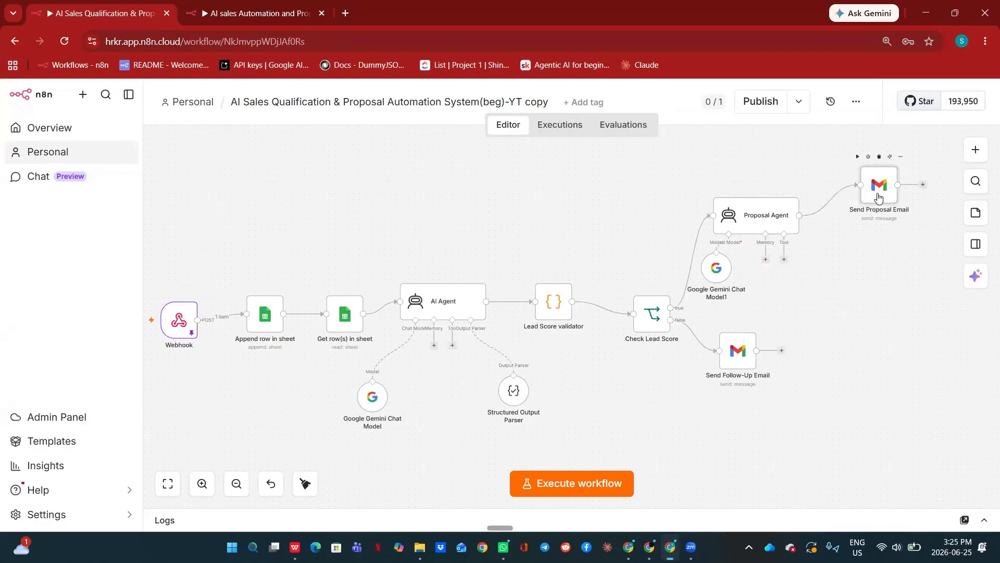
Add a Google Sheets node with the Update row in sheet action after Send Proposal Email
left_click_drag(879, 196, 853, 189)
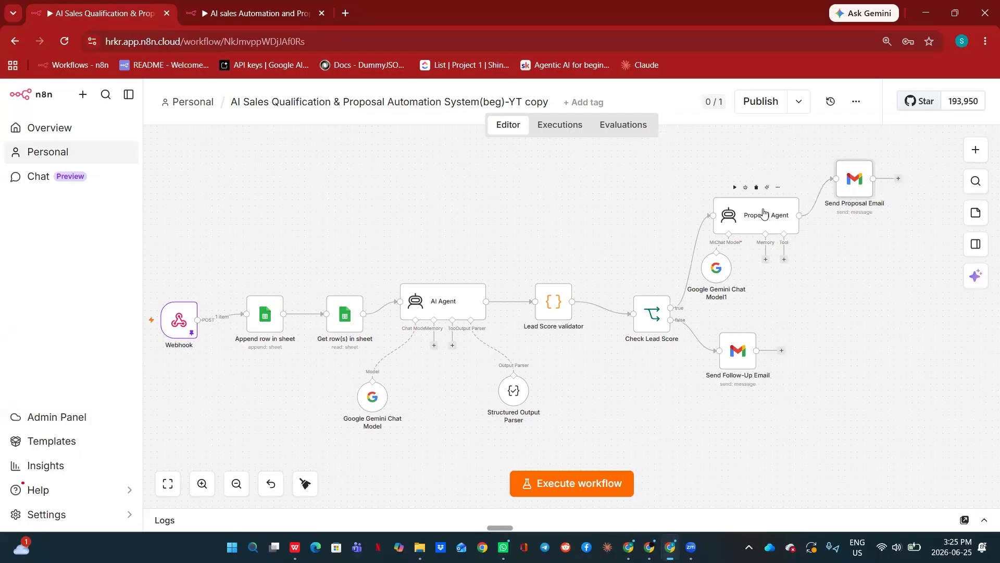
left_click(899, 181)
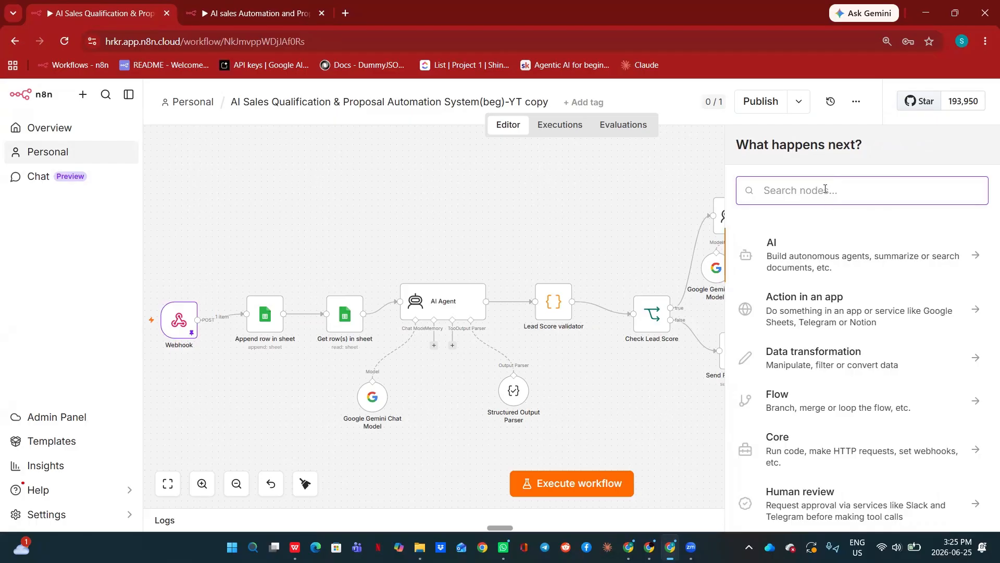
type("sh")
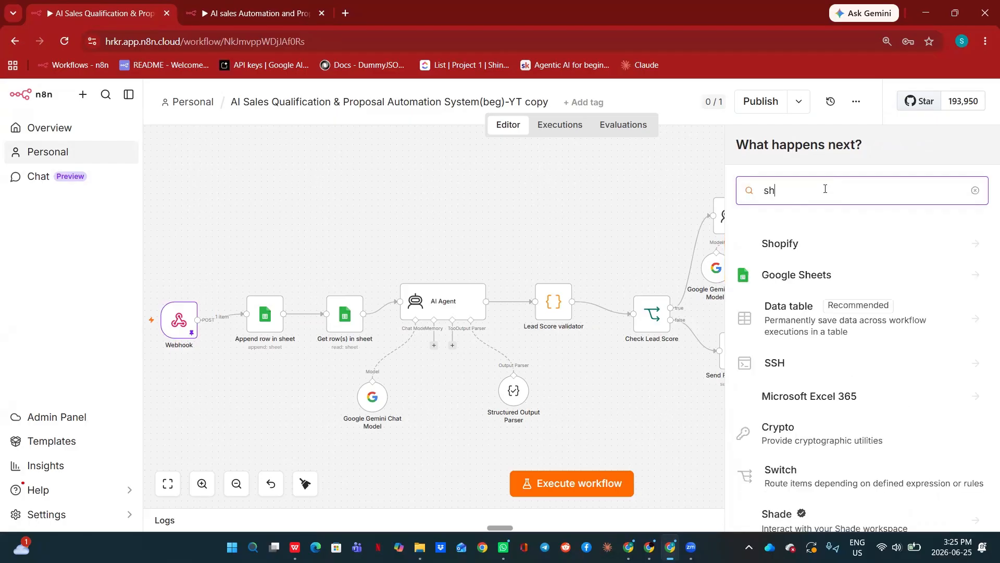
type("eet")
left_click(788, 248)
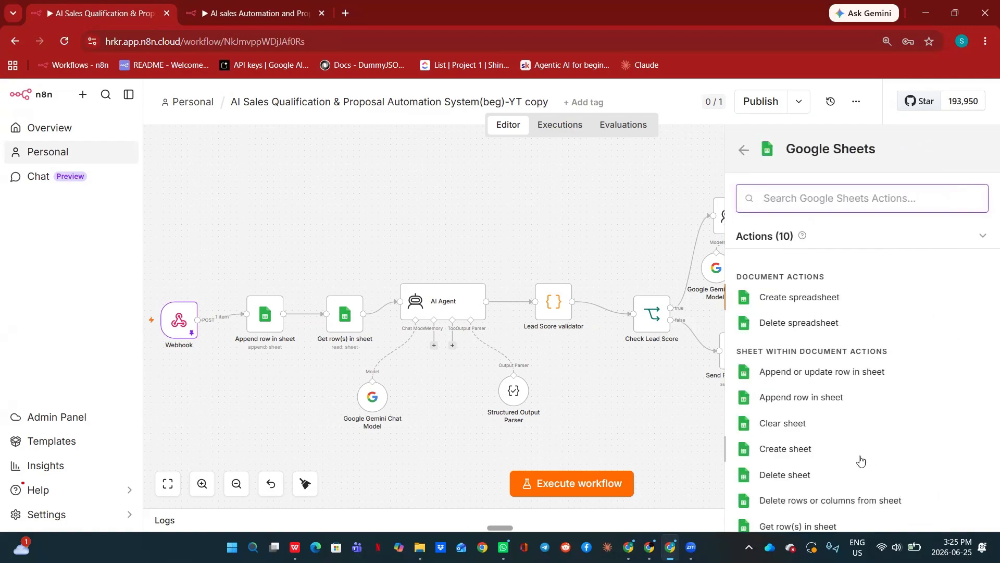
scroll(861, 461, "down", 2)
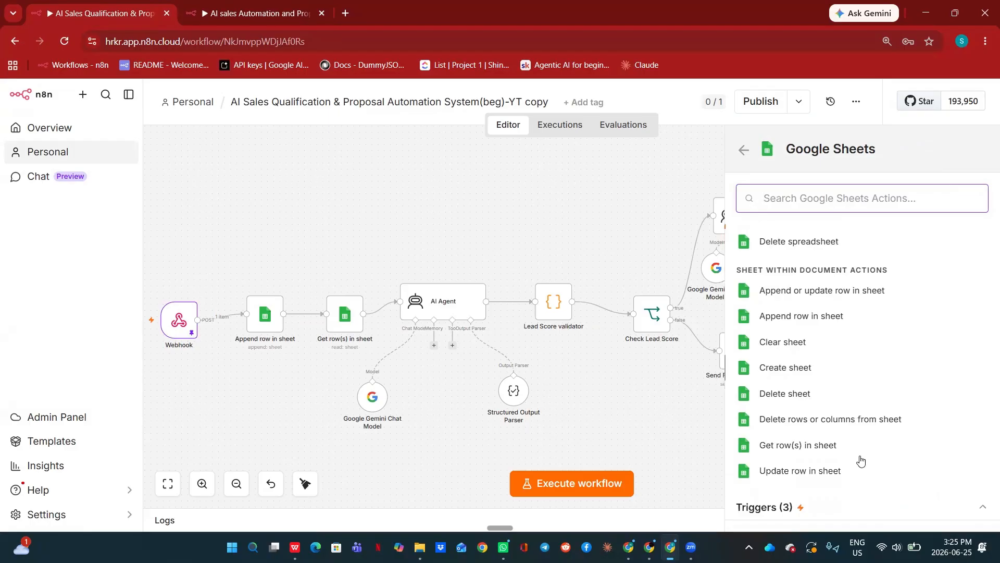
left_click(814, 475)
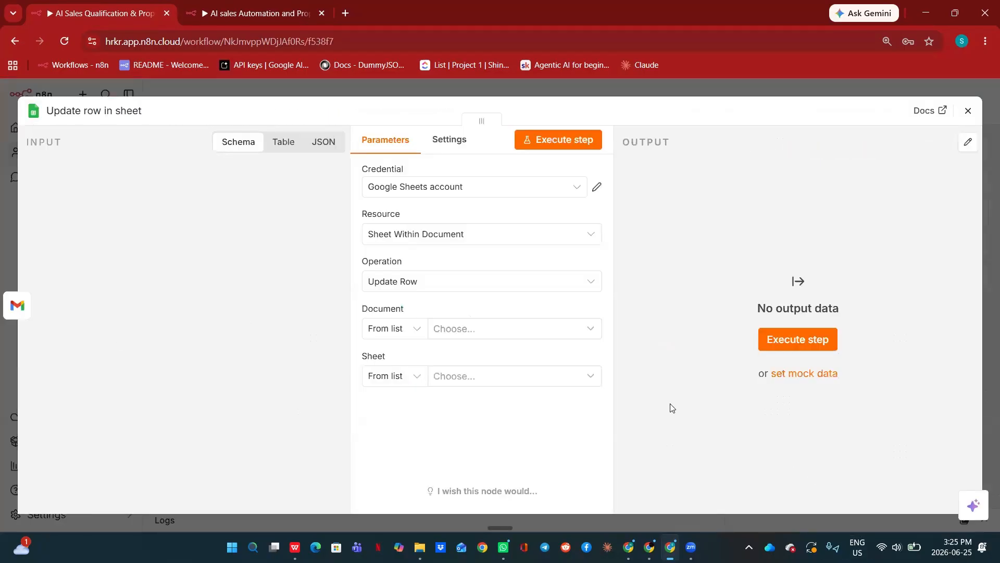
Set the update node's document to AI_Sales_Agent_Dummy_Data, its sheet to Lead Score and its column to match on to LeadID
left_click(597, 188)
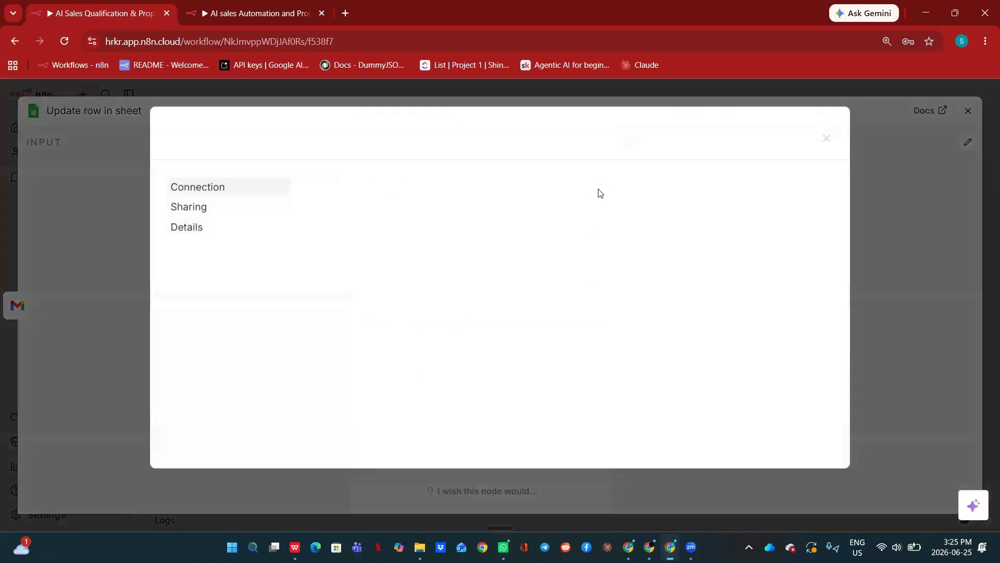
left_click(513, 95)
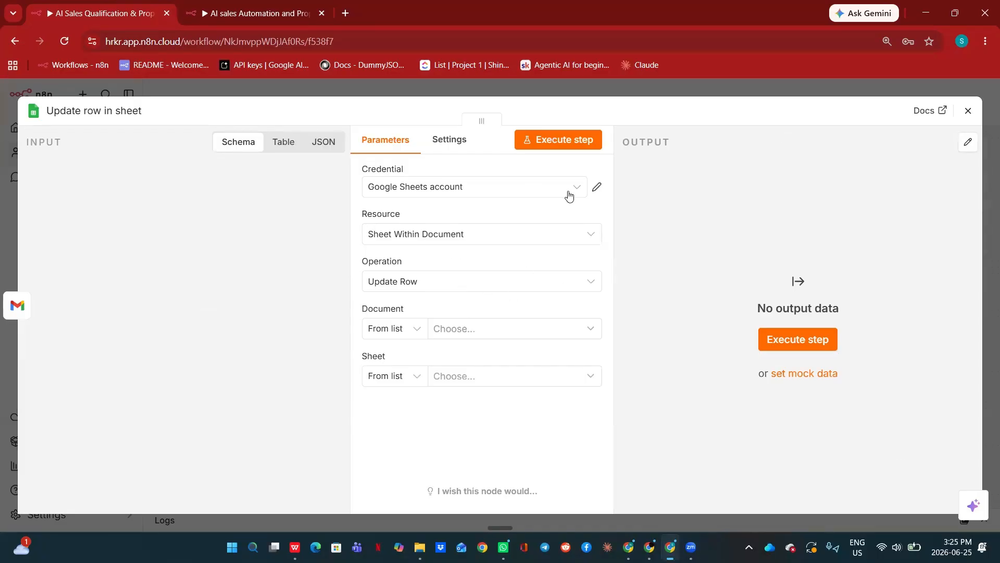
left_click(589, 332)
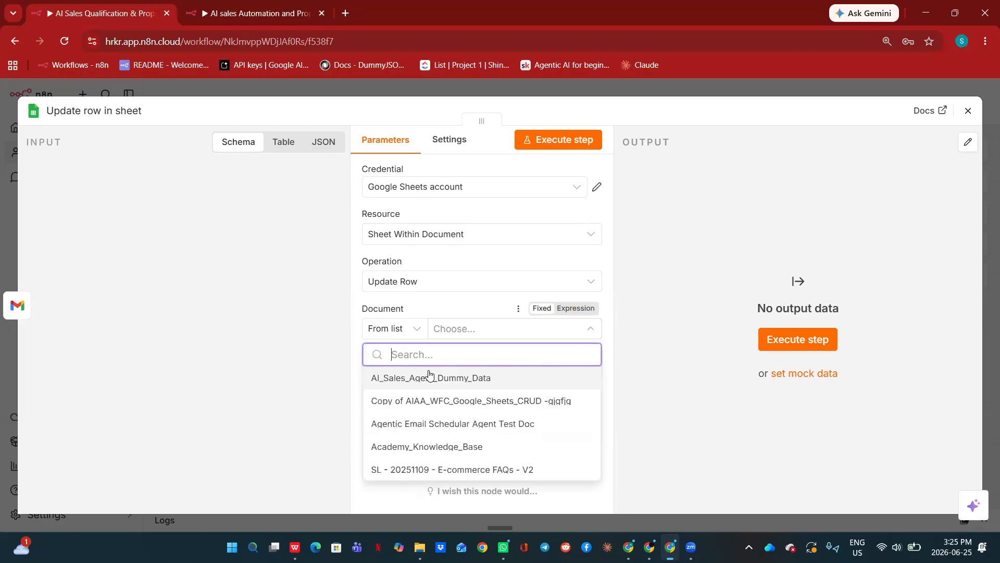
left_click(434, 383)
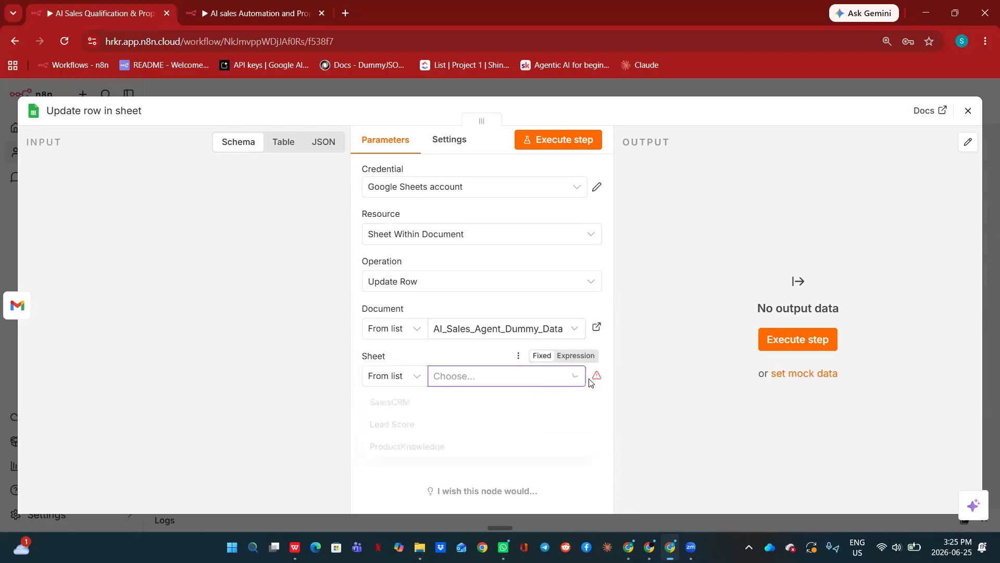
left_click(415, 426)
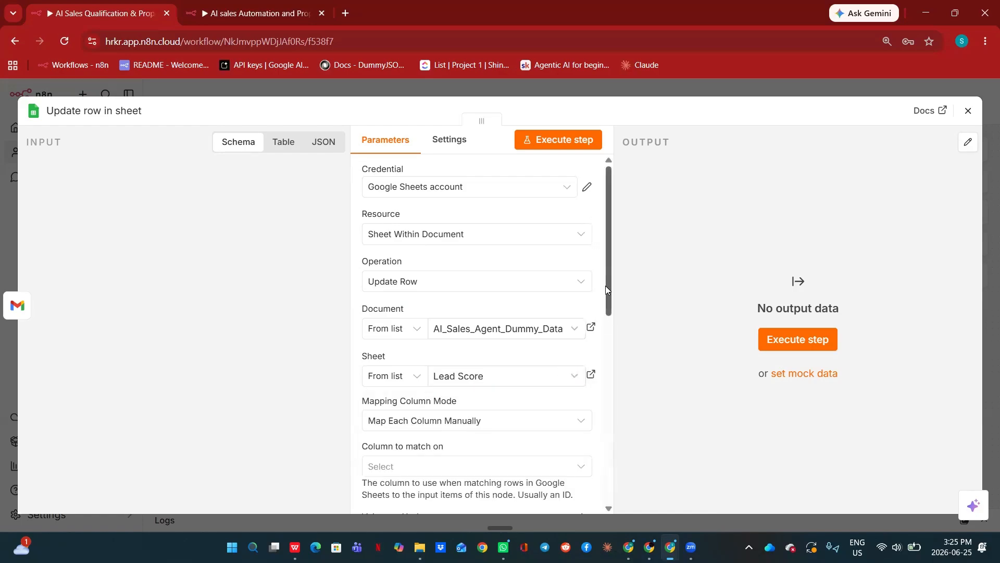
left_click_drag(605, 285, 611, 373)
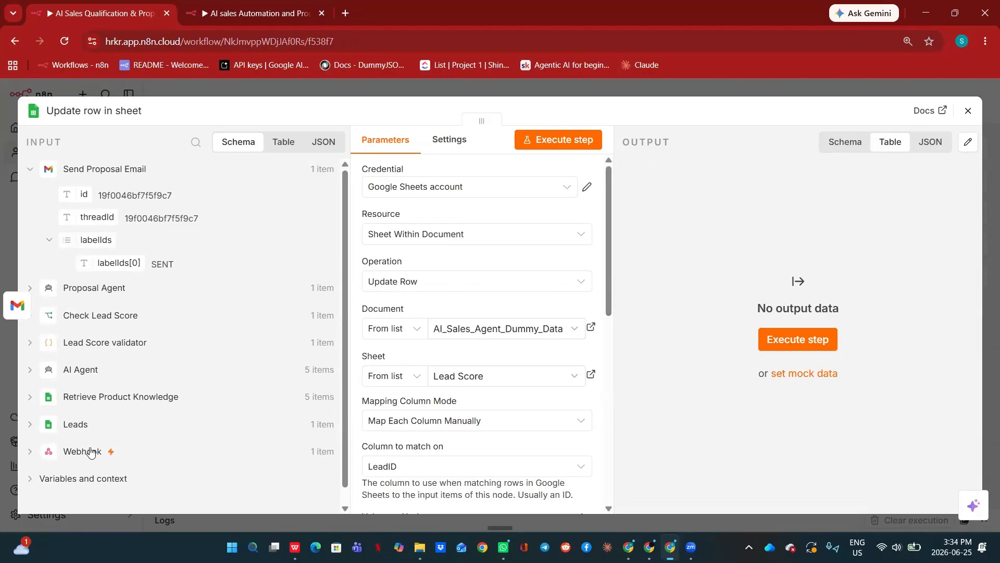
Map the LeadID value used for matching to the LeadID field from the Leads node
left_click_drag(607, 260, 606, 380)
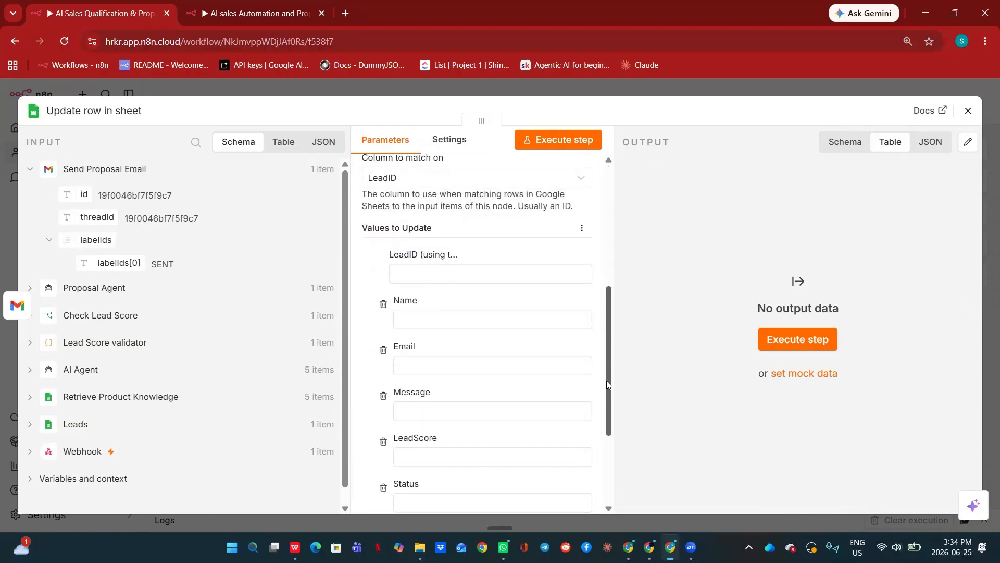
left_click(412, 273)
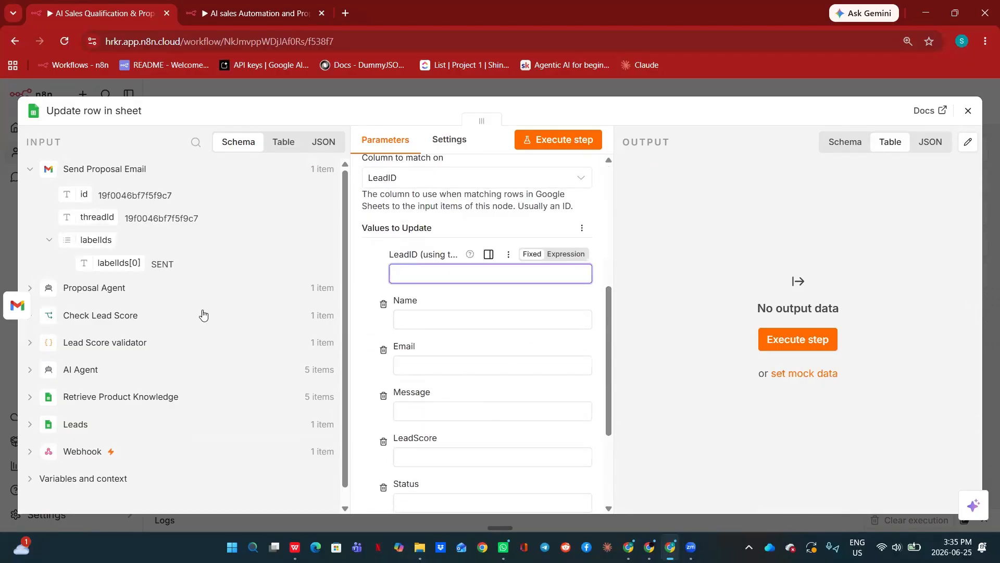
left_click(77, 424)
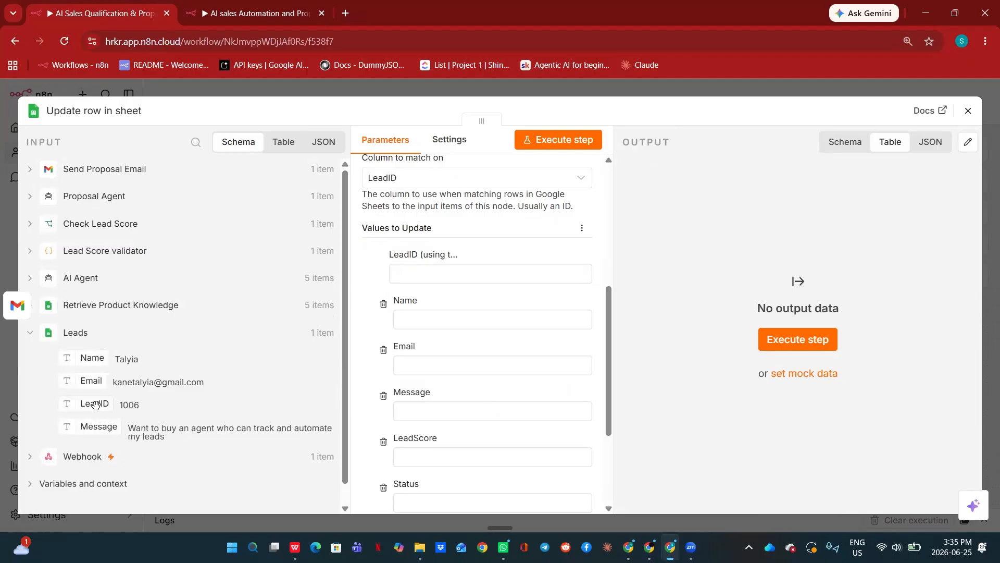
left_click_drag(94, 404, 414, 278)
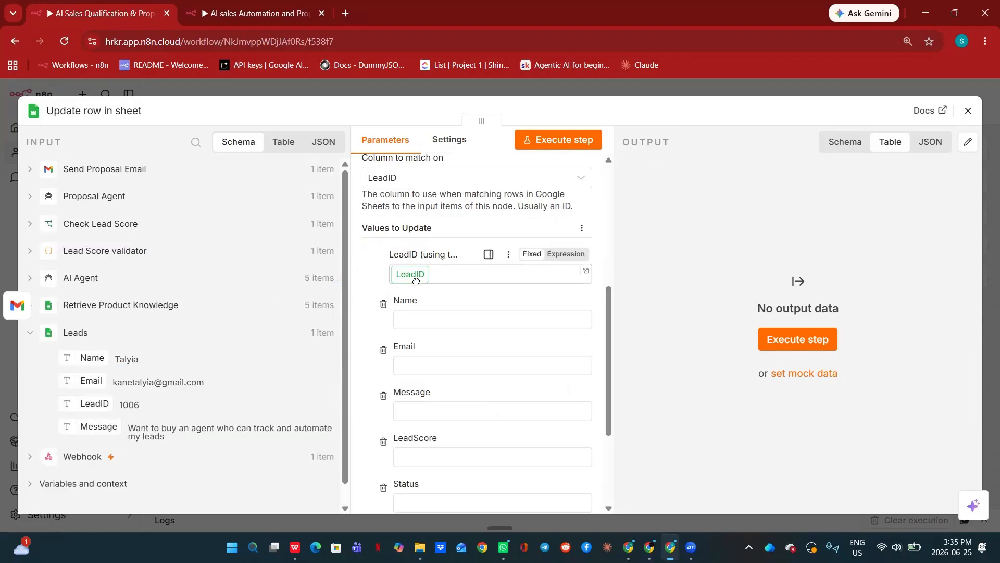
left_click(361, 278)
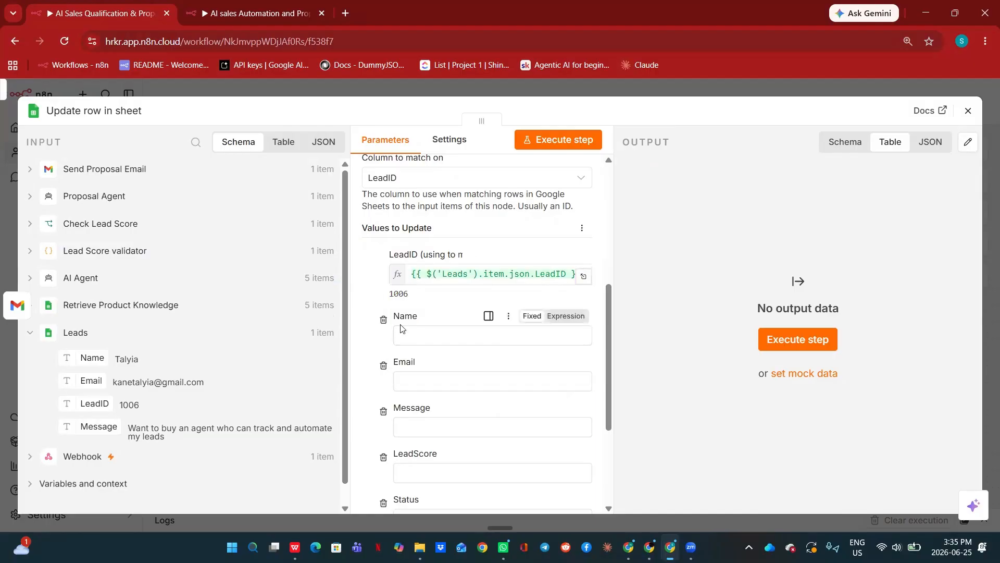
Remove the Name, Email and Message columns from the values to update
left_click(383, 321)
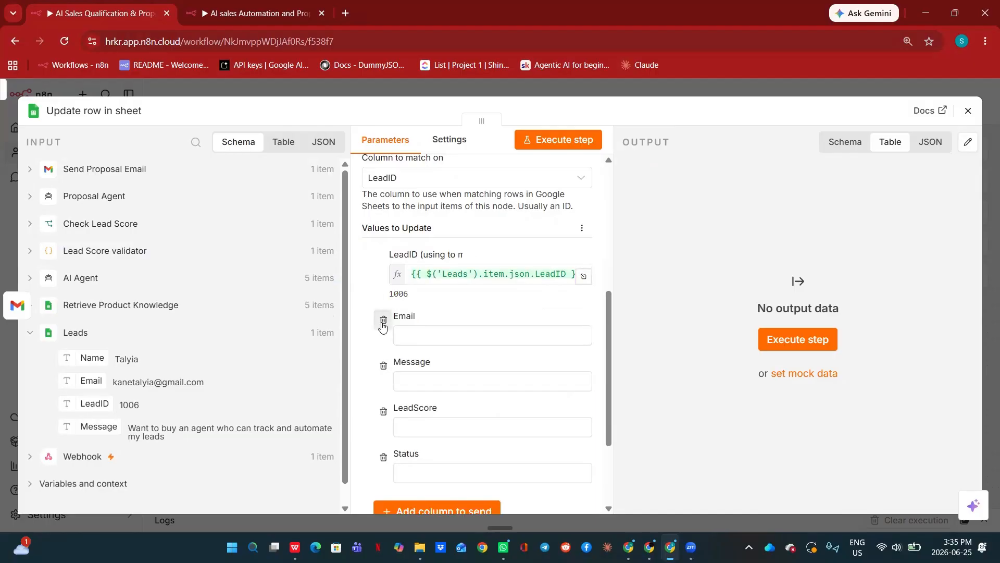
left_click(383, 320)
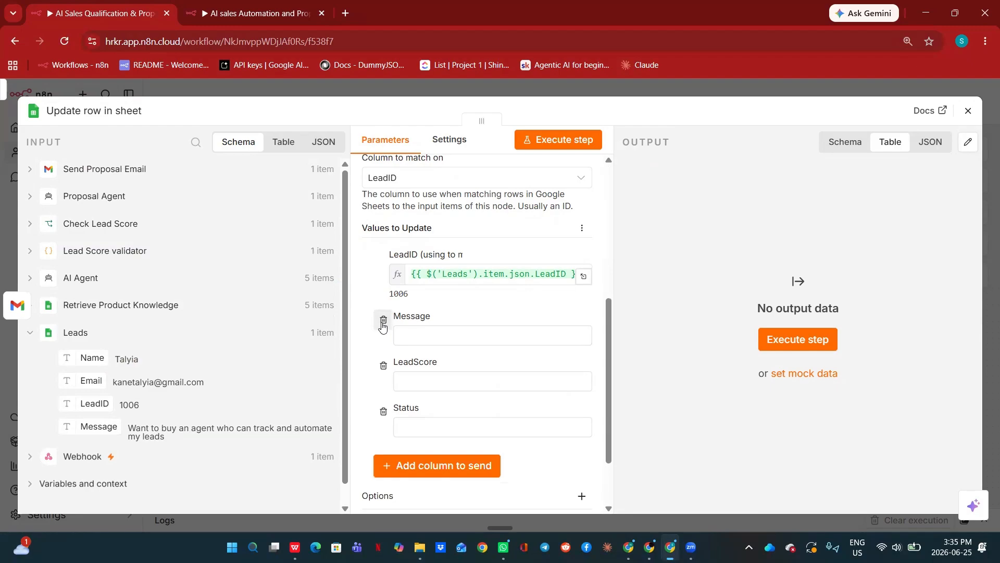
left_click(383, 320)
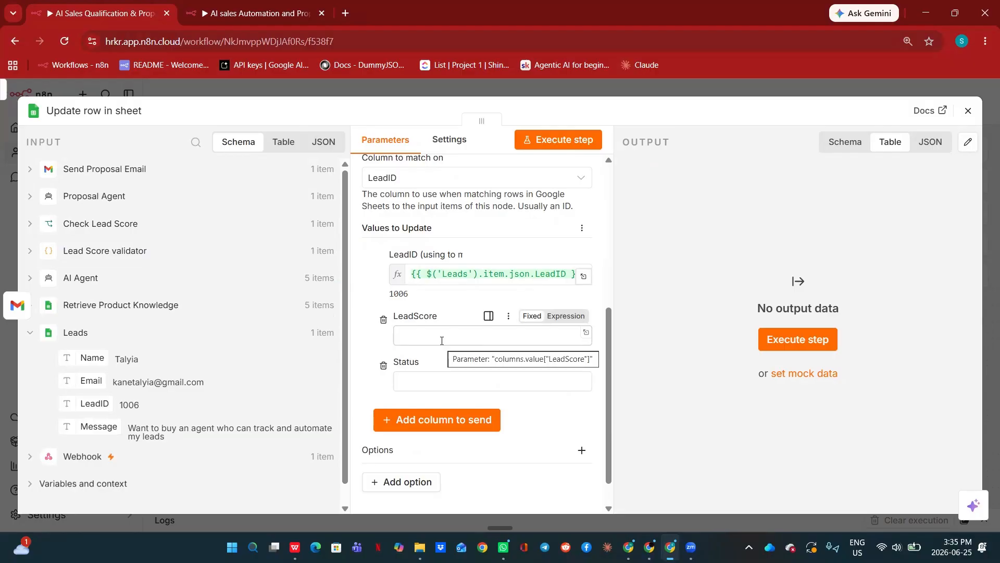
Map the LeadScore column to lead_score from the AI Agent output
left_click(88, 278)
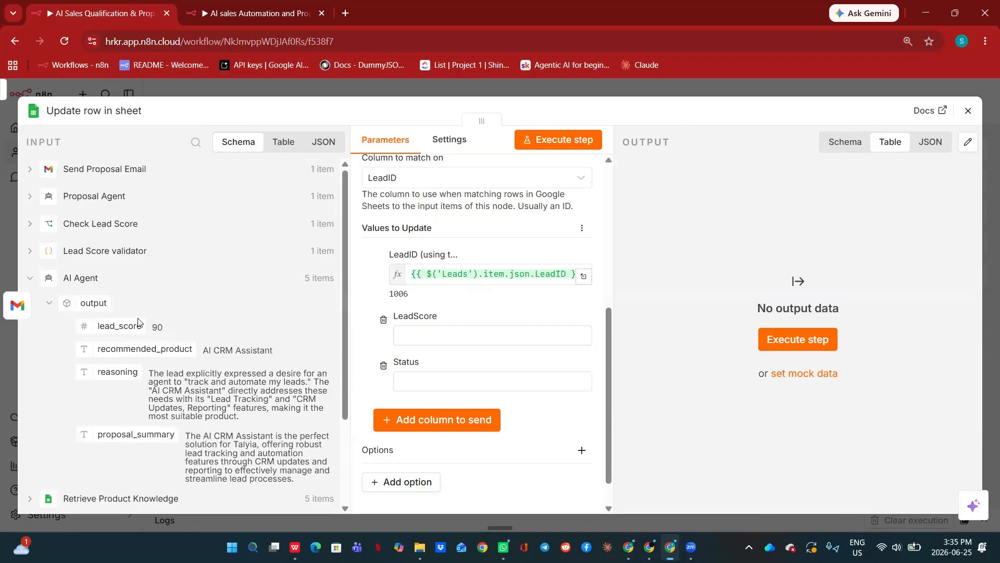
left_click_drag(111, 326, 416, 336)
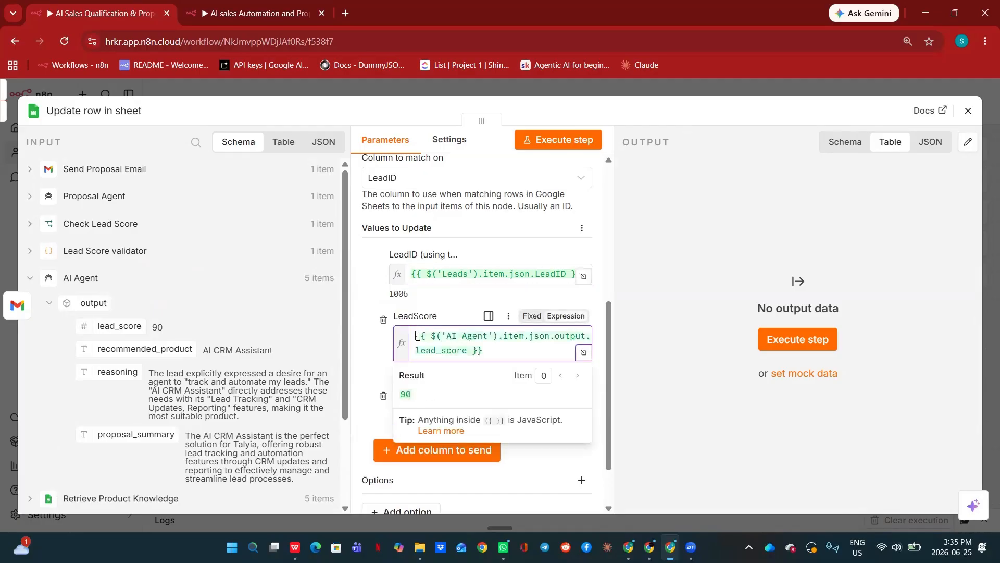
left_click(359, 372)
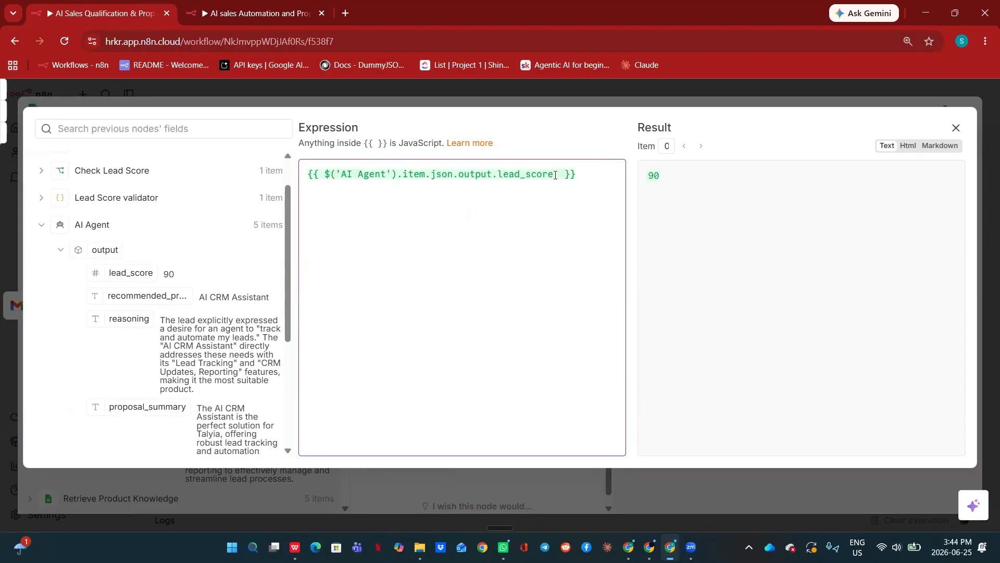
Make the Status expression return "Qualified" when the AI Agent's lead_score is >= 70 and otherwise "Follow-up", then close the node settings
type(">= 70 ? \"Qualified\" : \"Follow-up\"")
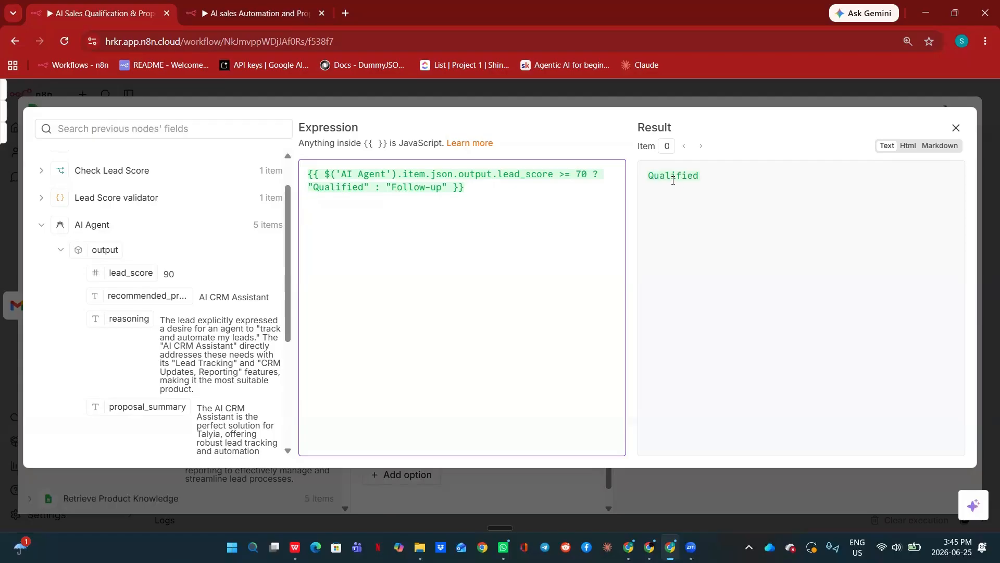
left_click(592, 102)
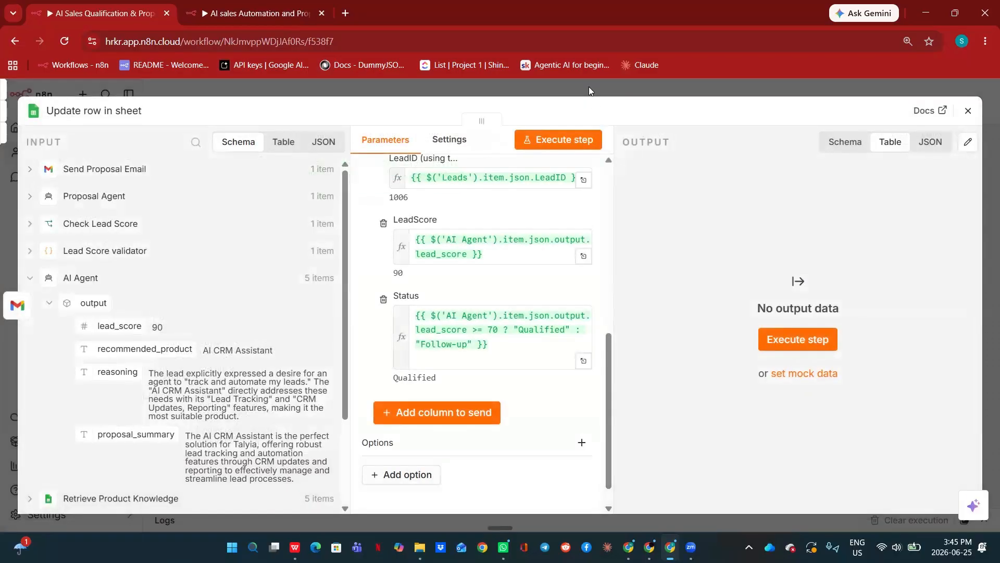
left_click(589, 86)
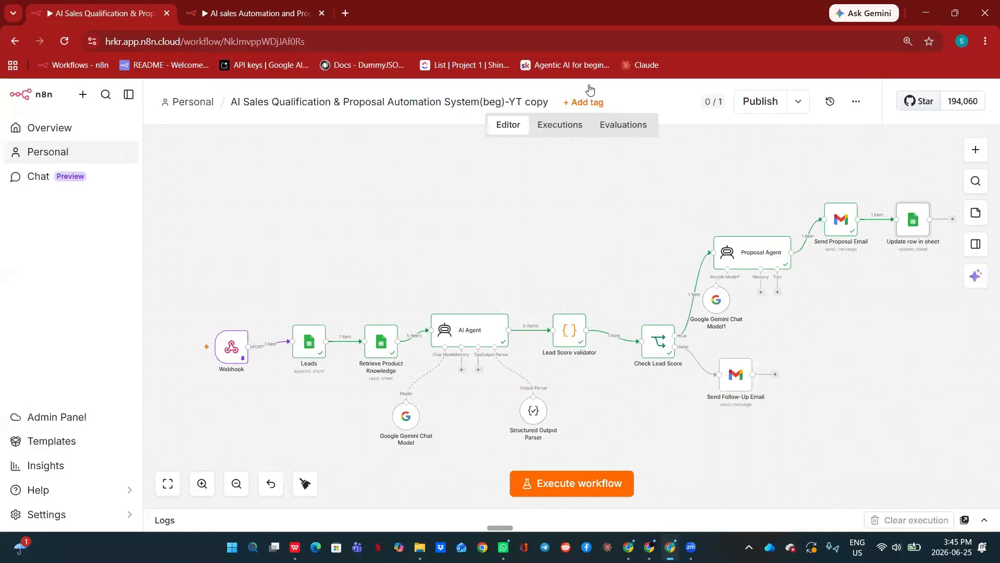
Execute the Update row in sheet node on its own and close its settings
double_click(918, 230)
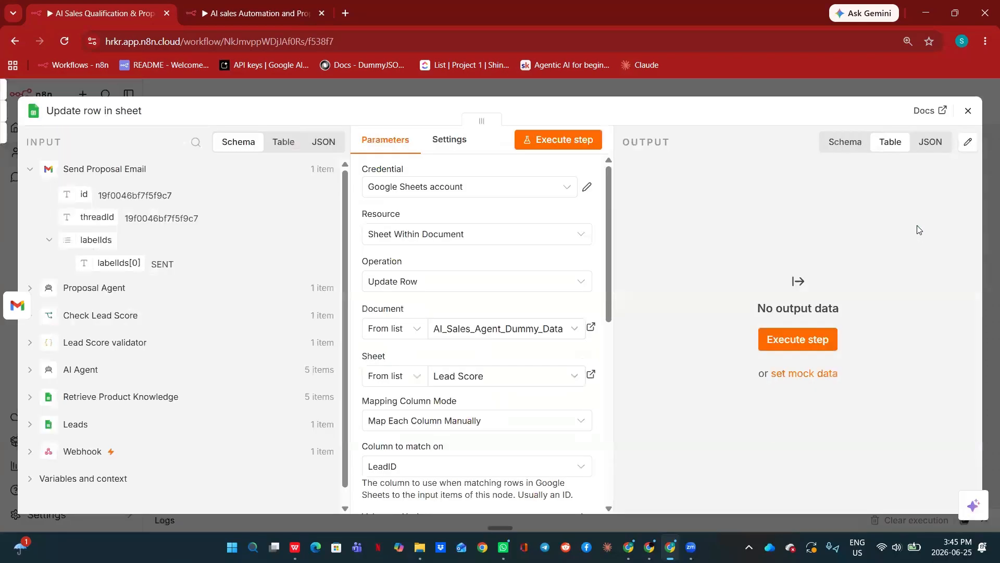
left_click(561, 144)
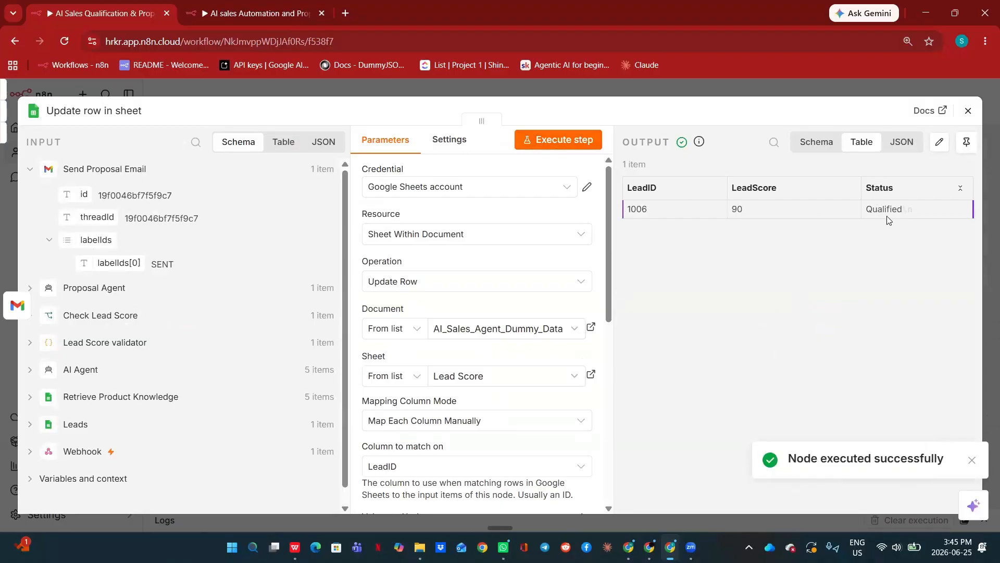
left_click(717, 82)
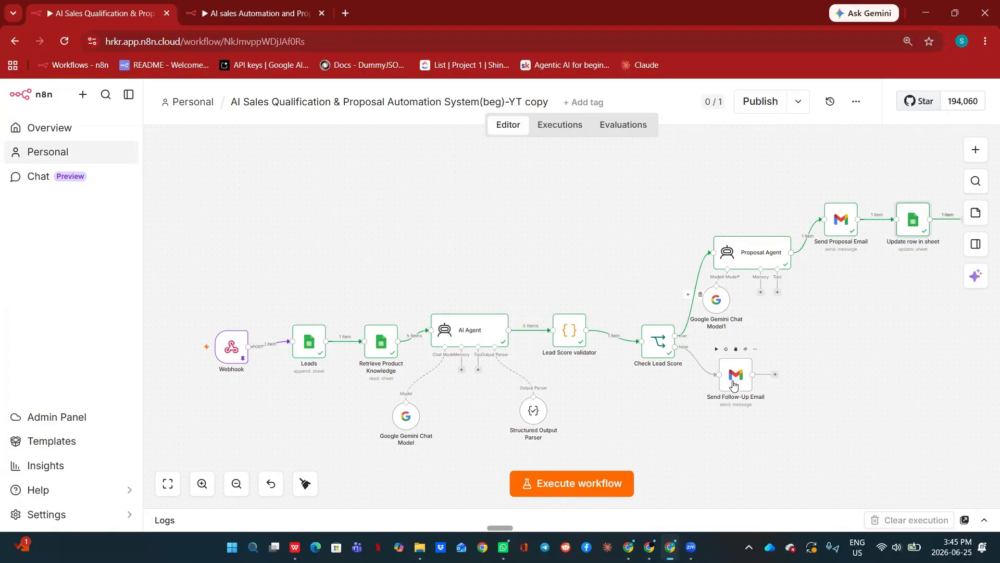
Move Send Follow-Up Email farther from Check Lead Score and insert an AI Agent node between them on the false branch
left_click_drag(734, 384, 851, 414)
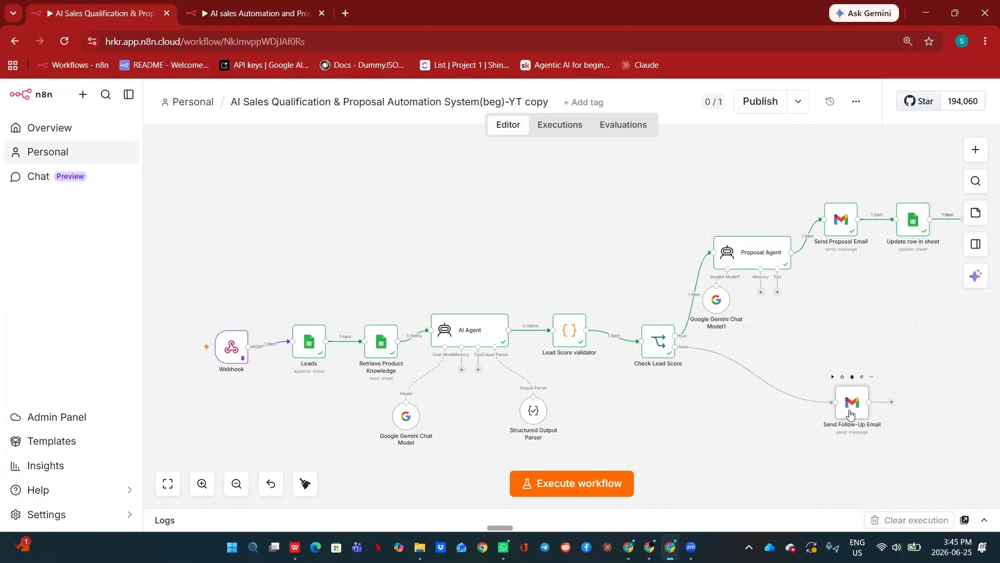
mouse_move(750, 379)
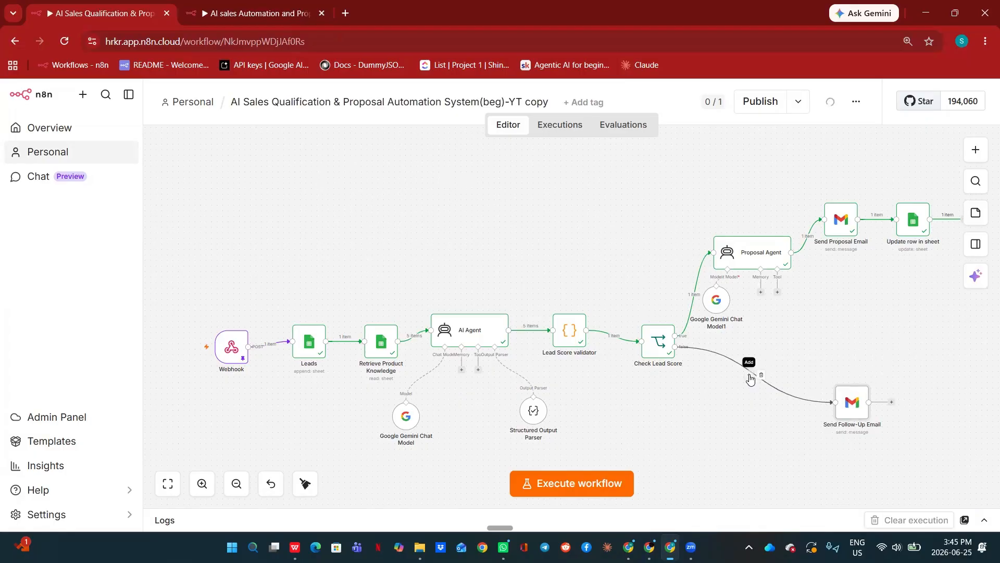
left_click(750, 377)
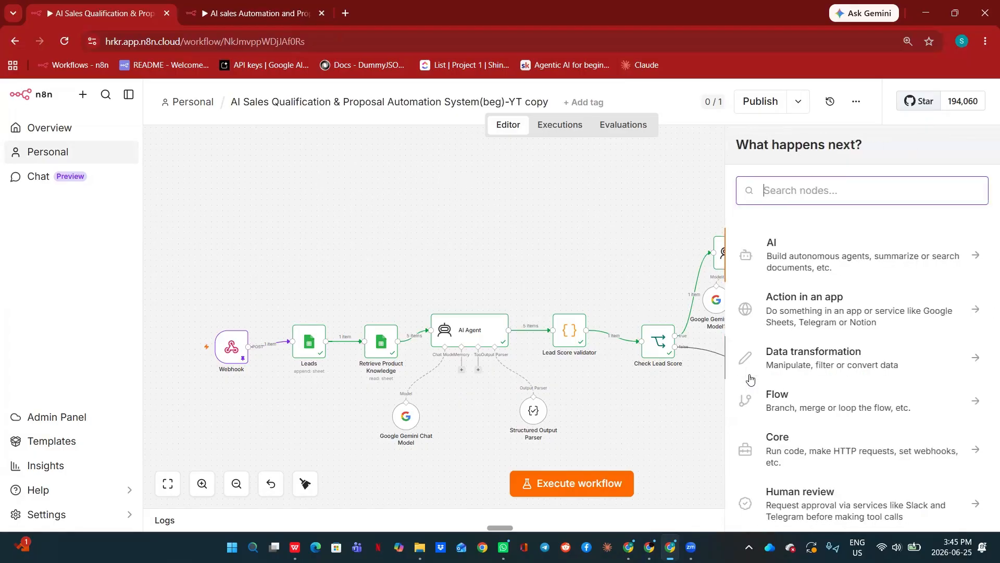
left_click(762, 252)
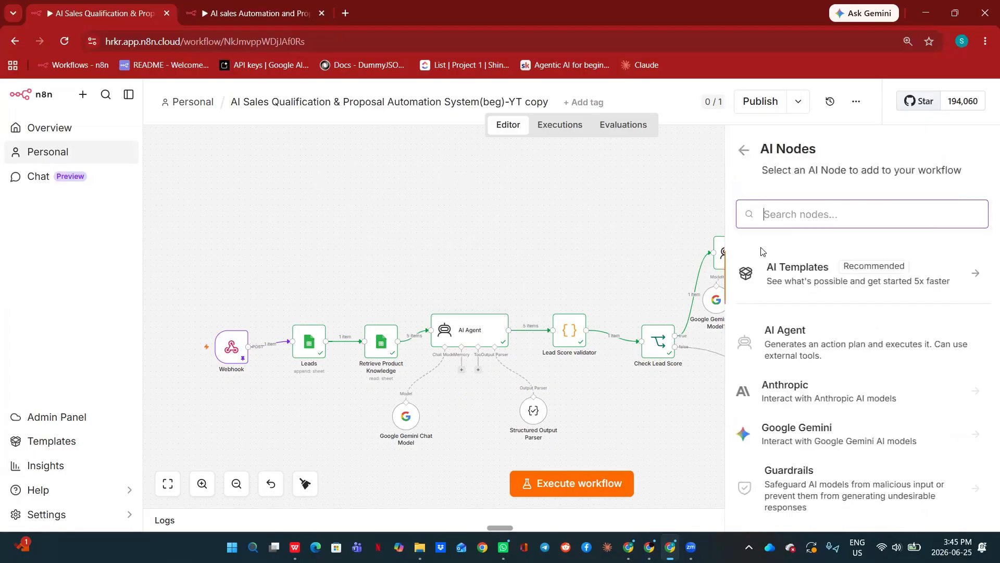
left_click(770, 336)
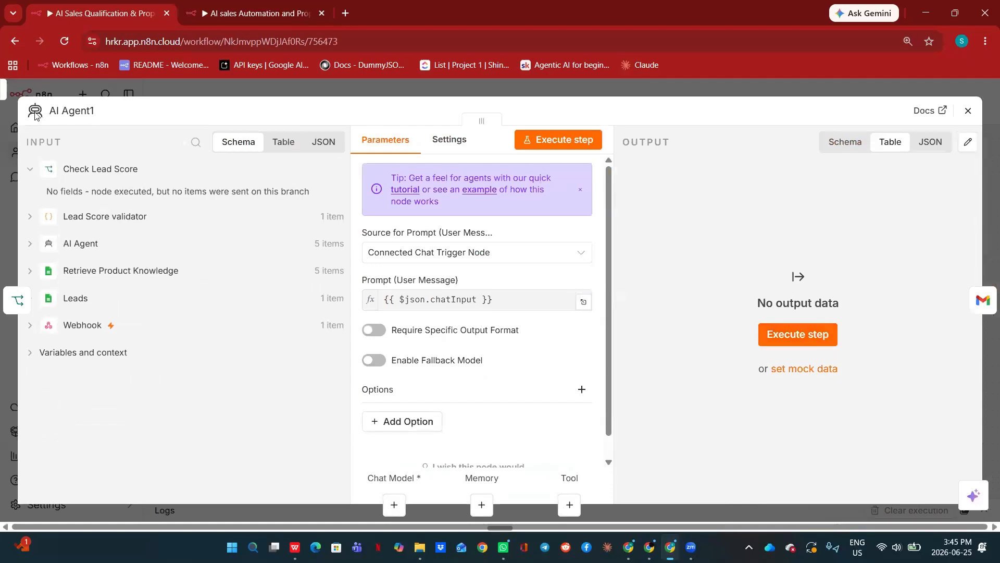
Rename the new AI Agent1 node to "Follow up Agent" and close its settings
left_click(70, 116)
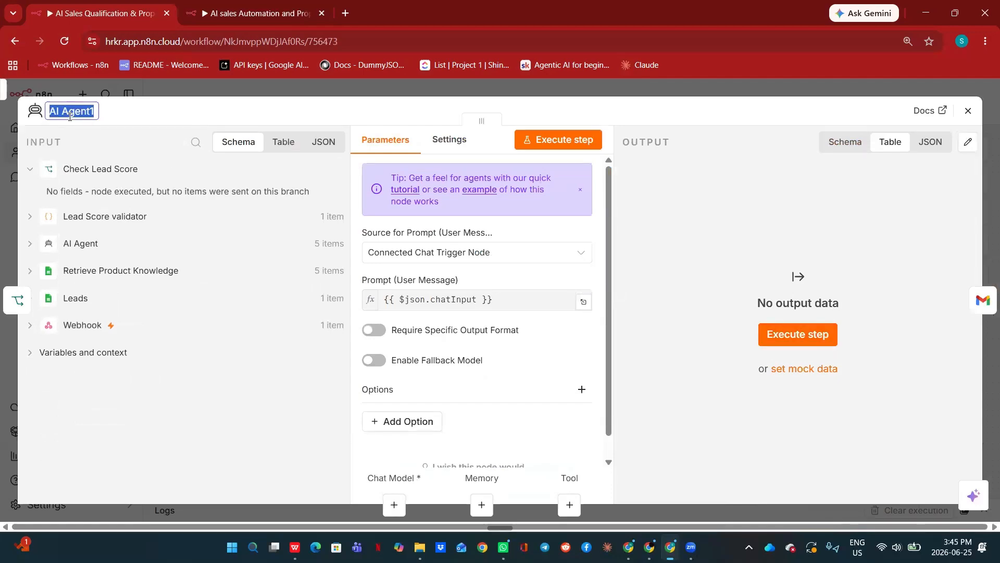
type("Follo")
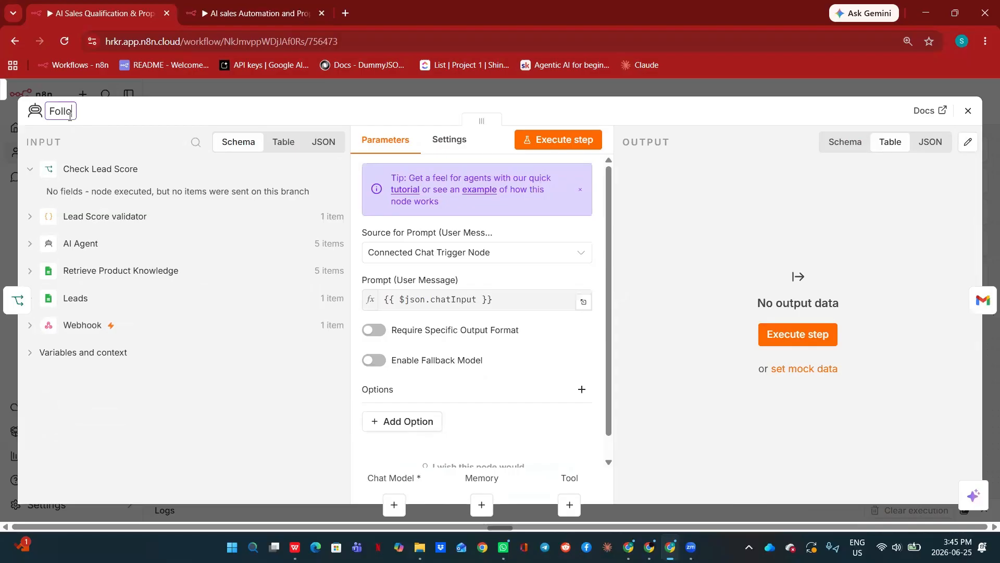
type("wuo")
key("BackSpace")
type("p Agent")
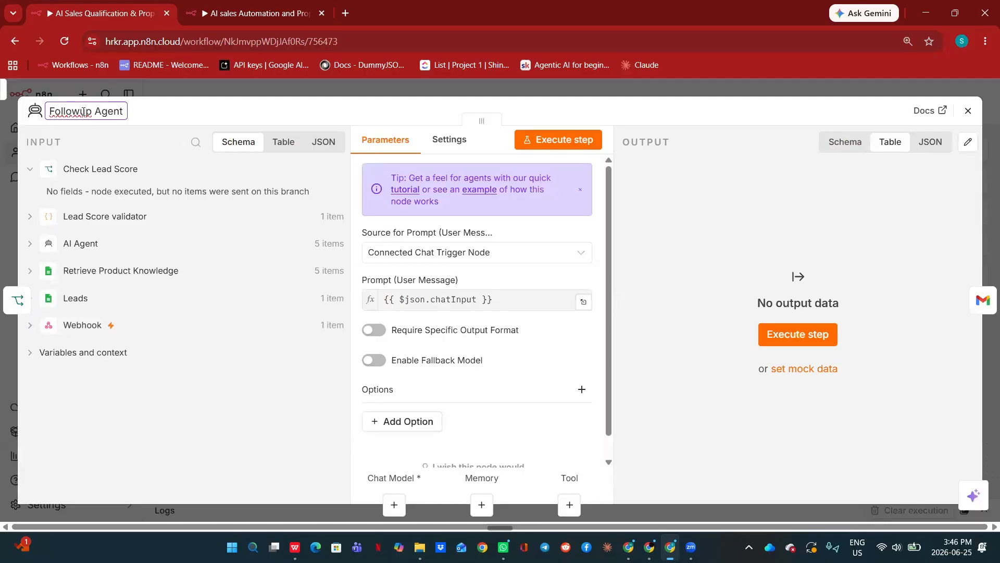
left_click(79, 111)
left_click(509, 92)
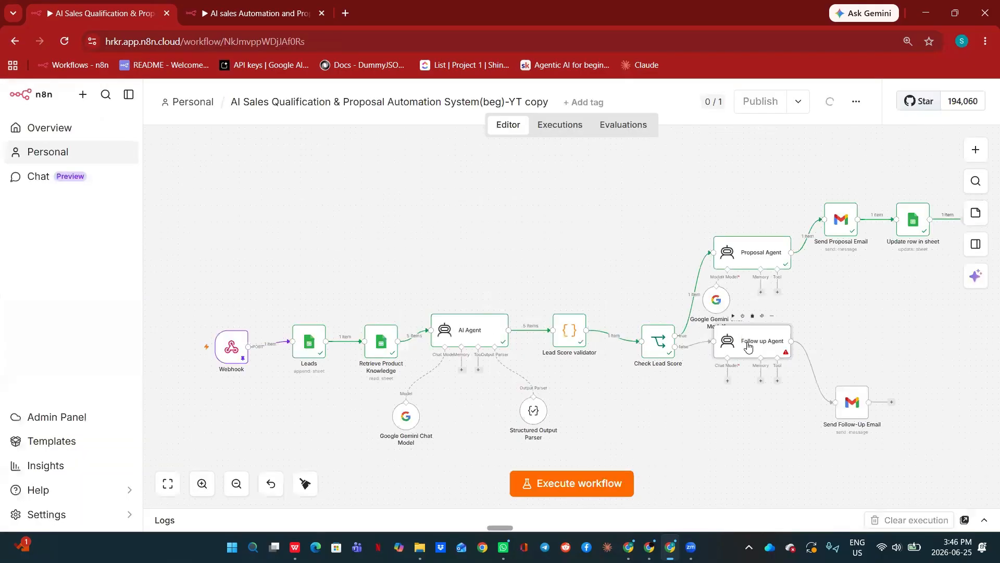
Space out Follow up Agent and Send Follow-Up Email, and insert a Wait node between Check Lead Score's false output and Follow up Agent
left_click_drag(750, 340, 783, 407)
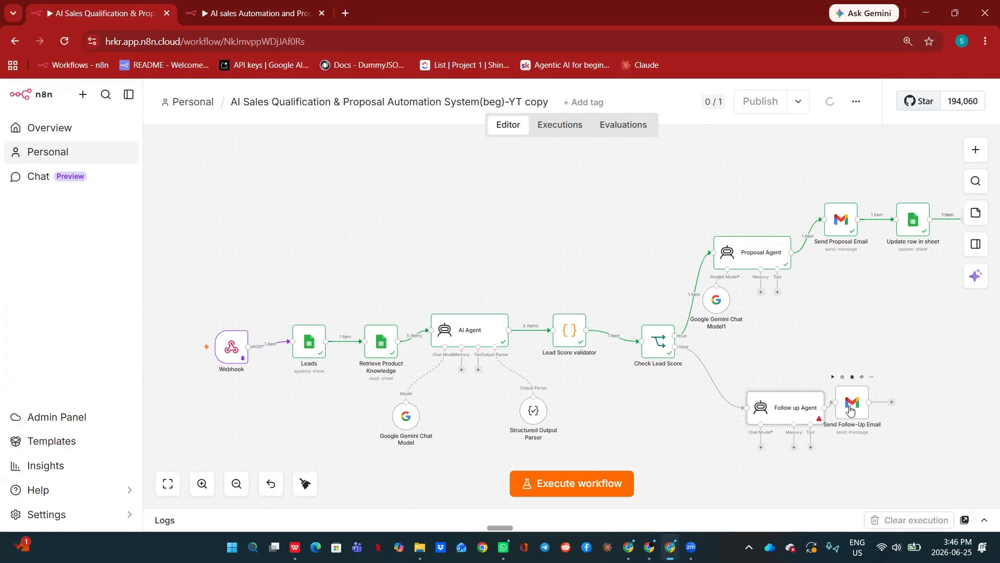
left_click_drag(849, 410, 884, 424)
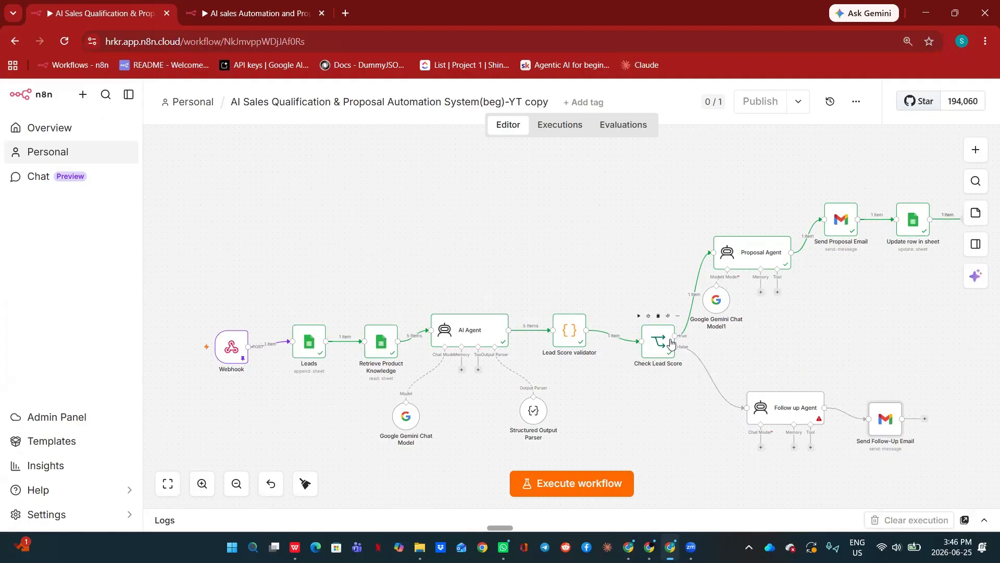
mouse_move(701, 372)
left_click(705, 378)
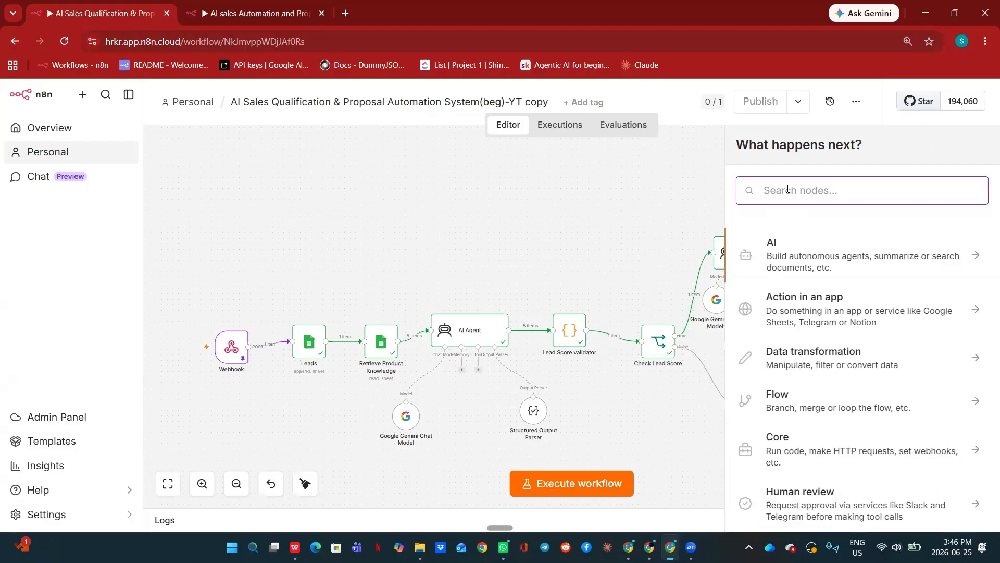
type("wait")
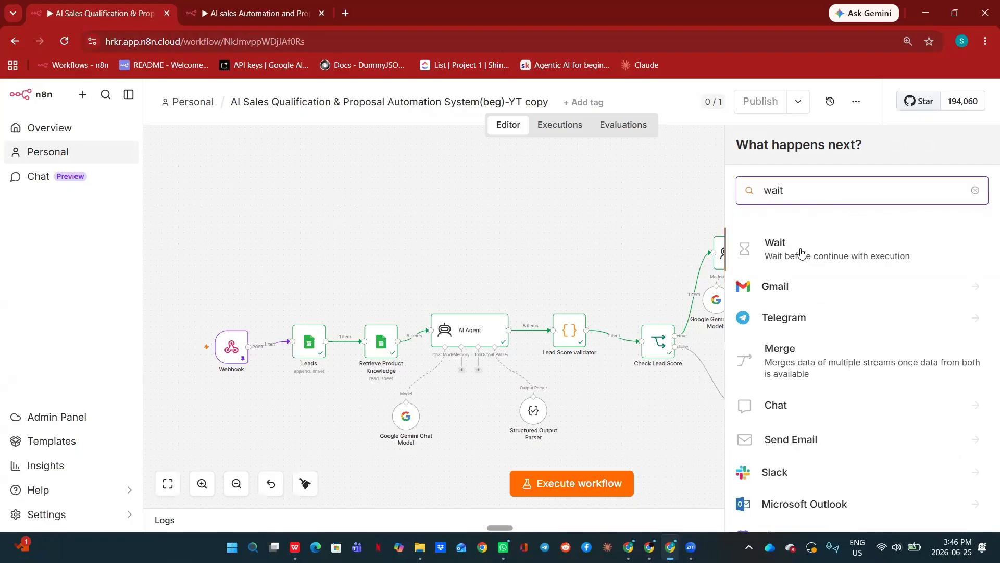
left_click(781, 255)
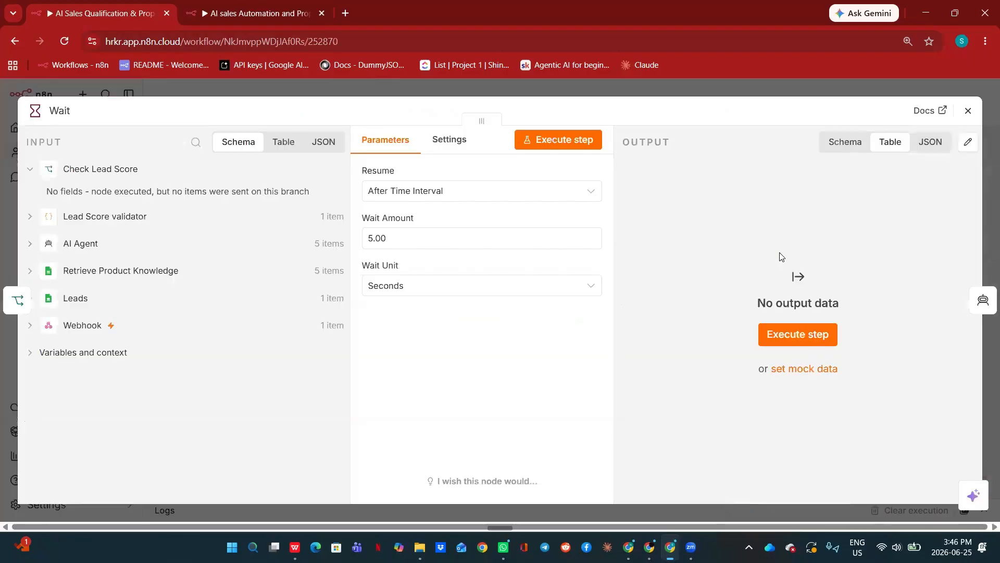
left_click(402, 240)
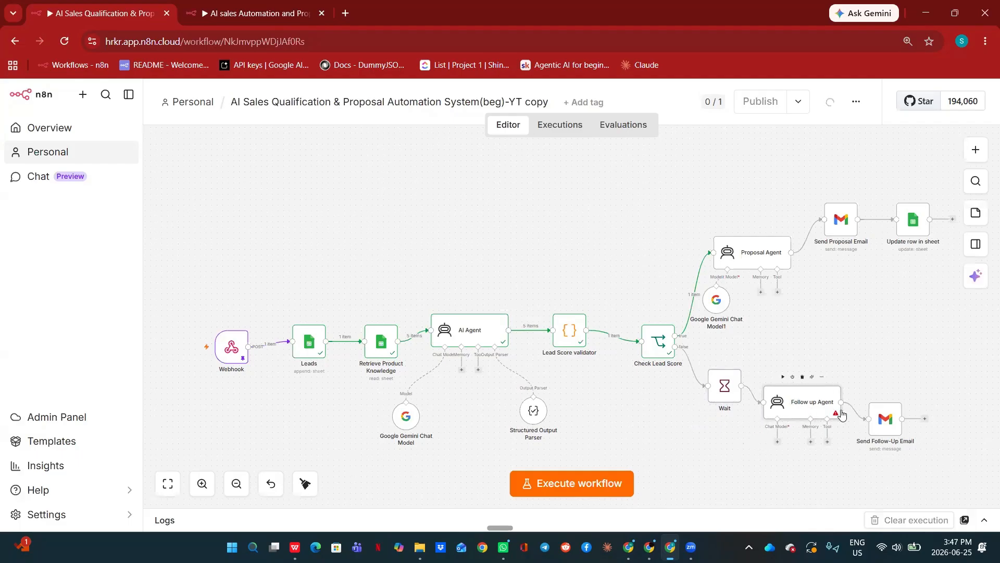
Attach a Google Gemini Chat Model to Follow up Agent and check its API credential
mouse_move(836, 413)
left_click(778, 444)
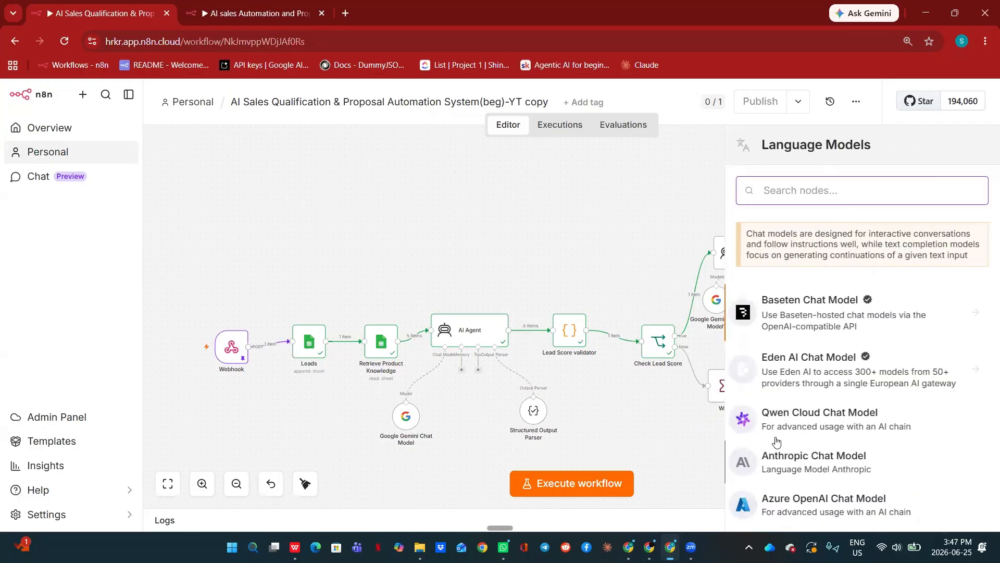
type("gemini")
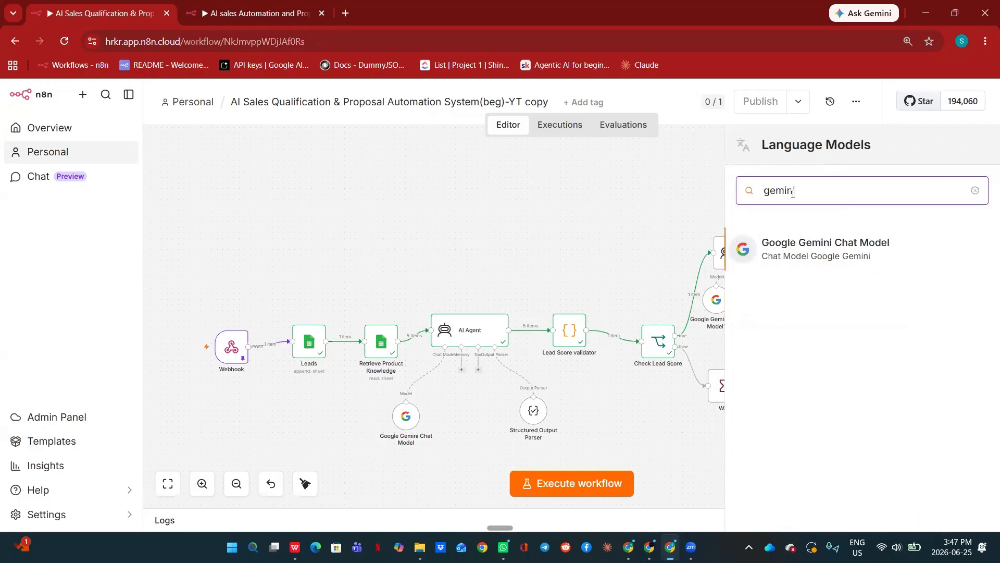
left_click(819, 253)
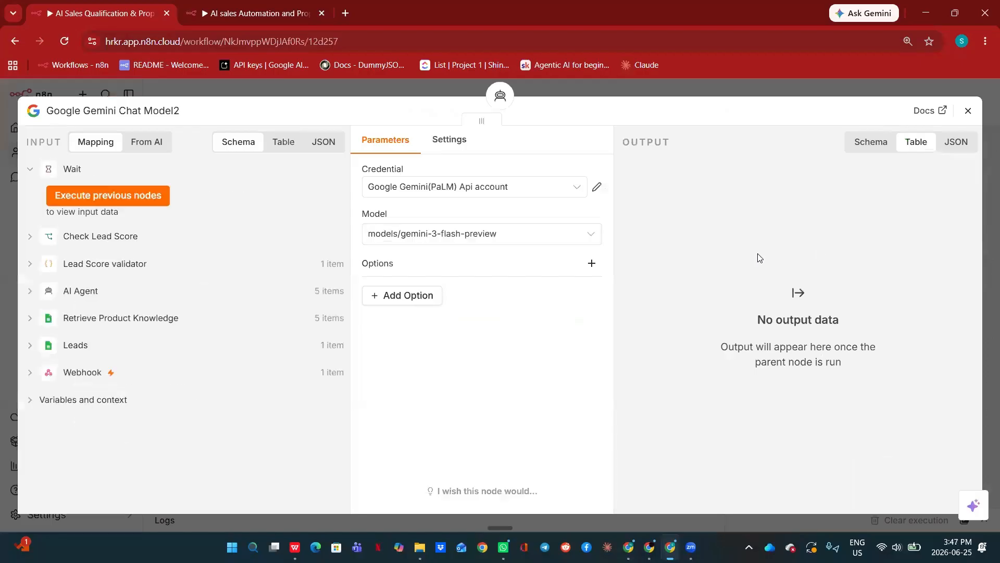
left_click(596, 188)
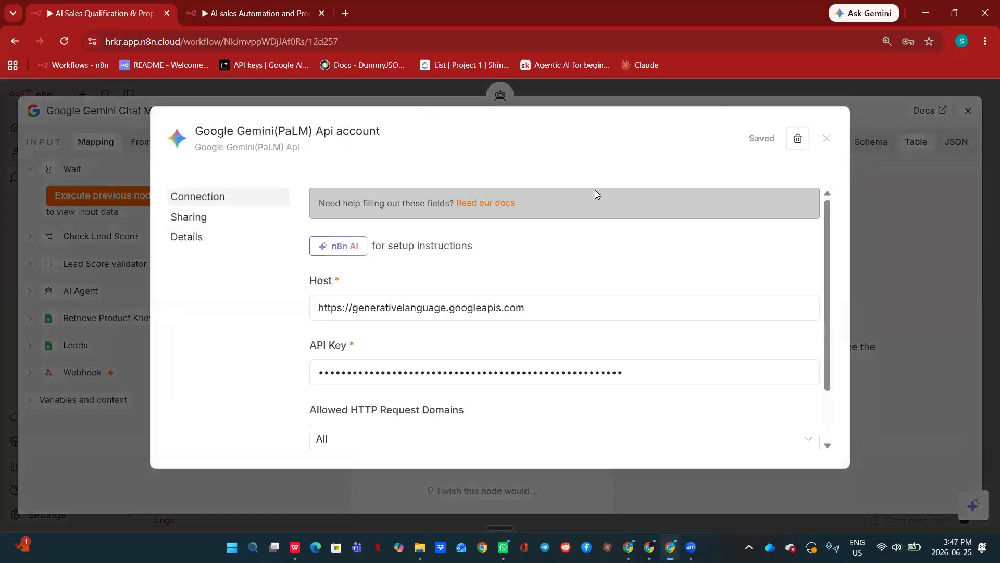
left_click(618, 92)
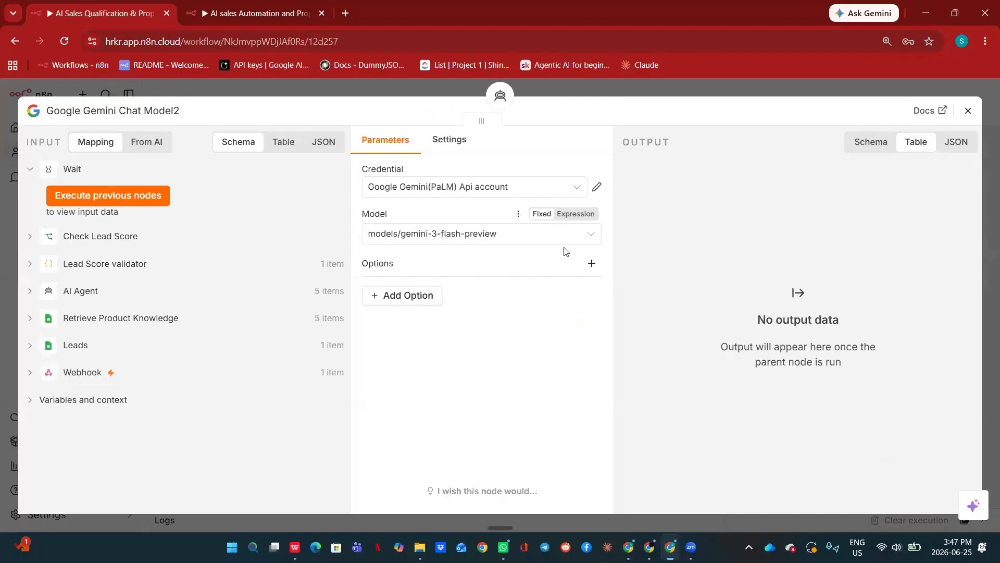
Set the new Gemini chat model to models/gemini-2.5-flash and close its settings
left_click(593, 236)
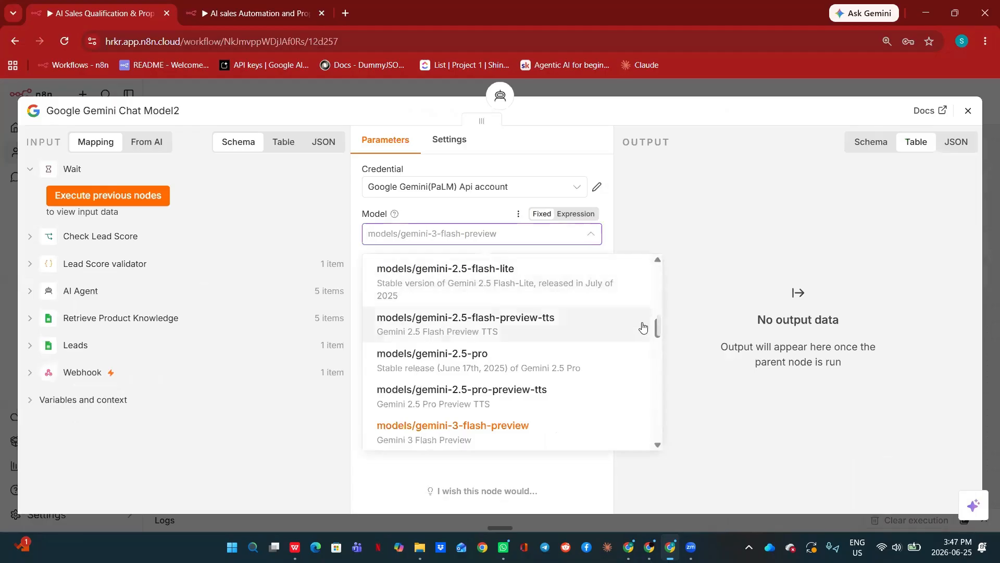
mouse_move(659, 333)
left_mouse_down()
mouse_move(659, 344)
mouse_move(656, 314)
left_mouse_up()
left_click(469, 312)
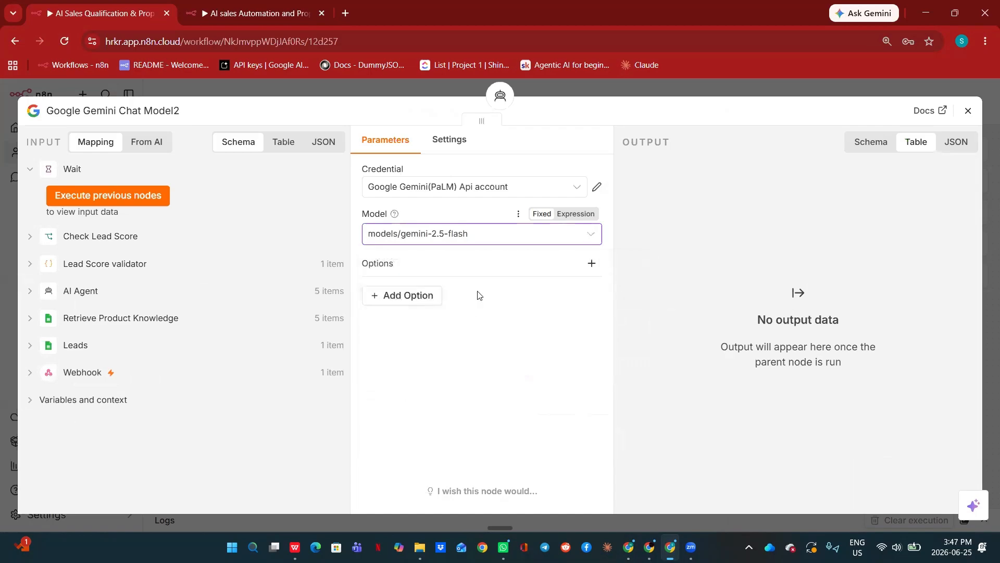
left_click(662, 85)
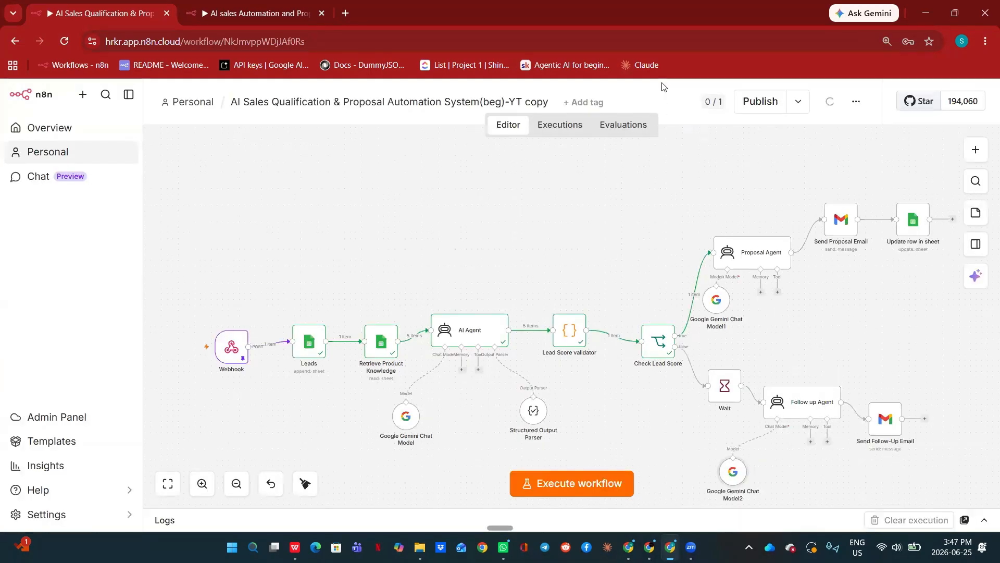
Define Follow up Agent's prompt for a personalized follow-up email under 150 words, using lead_name, company, pain_points, proposal and days_since_contact
double_click(808, 405)
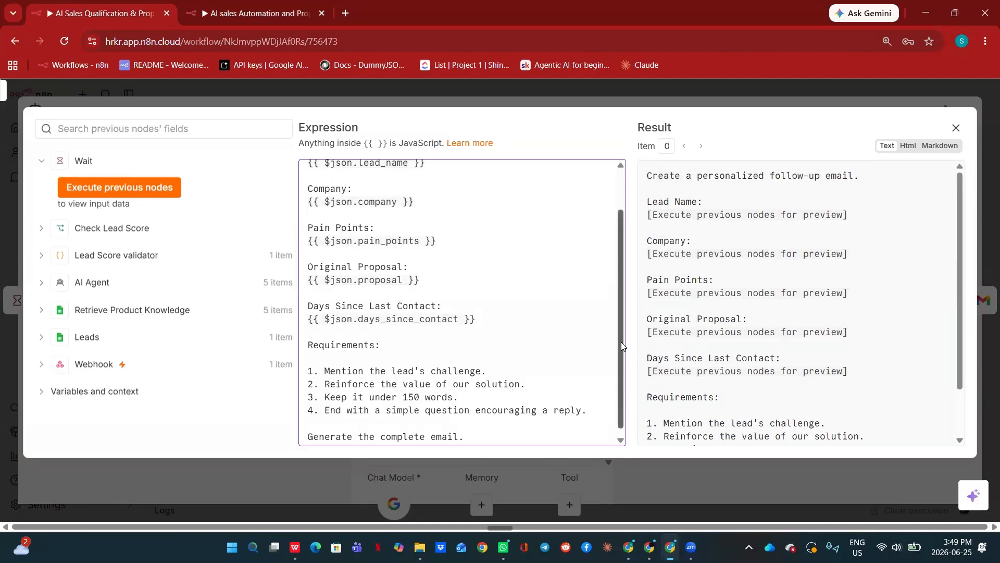
mouse_move(621, 342)
left_mouse_down()
mouse_move(617, 276)
mouse_move(632, 358)
left_mouse_up()
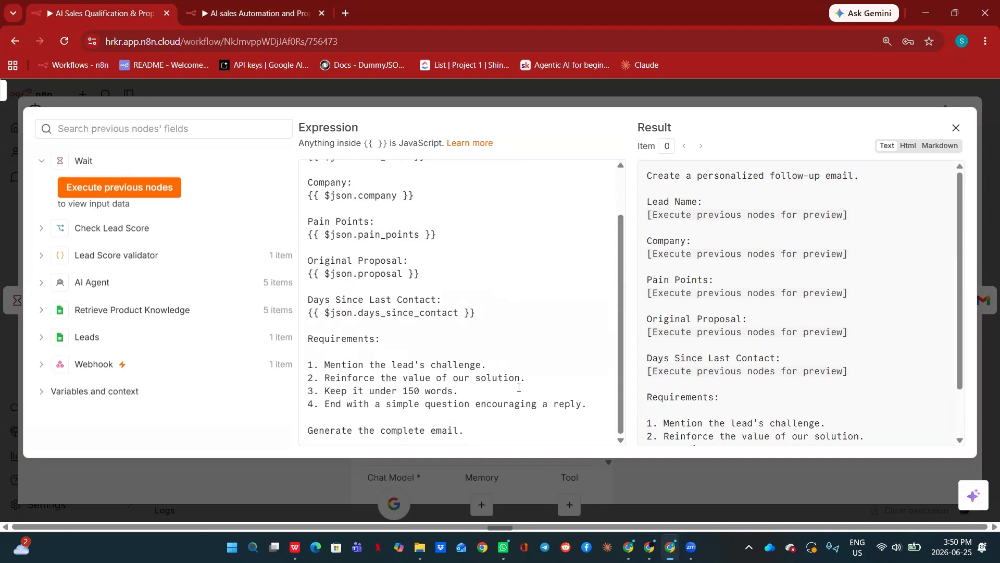
left_click(423, 87)
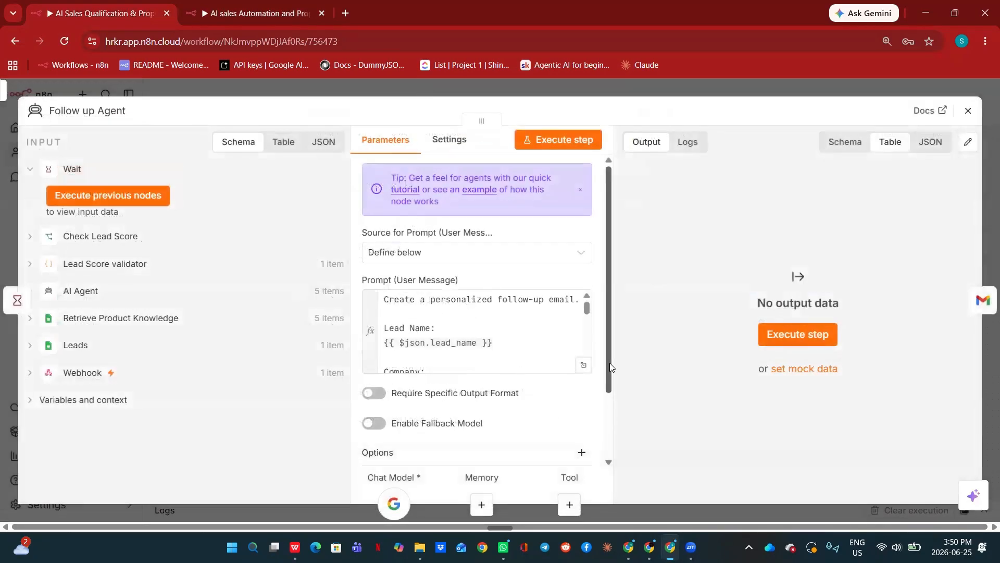
Add a System Message: "You are a friendly sales representative writing follow-up emails to leads who need more nurturing. Be warm, helpful, and professional."
scroll(611, 368, "down", 2)
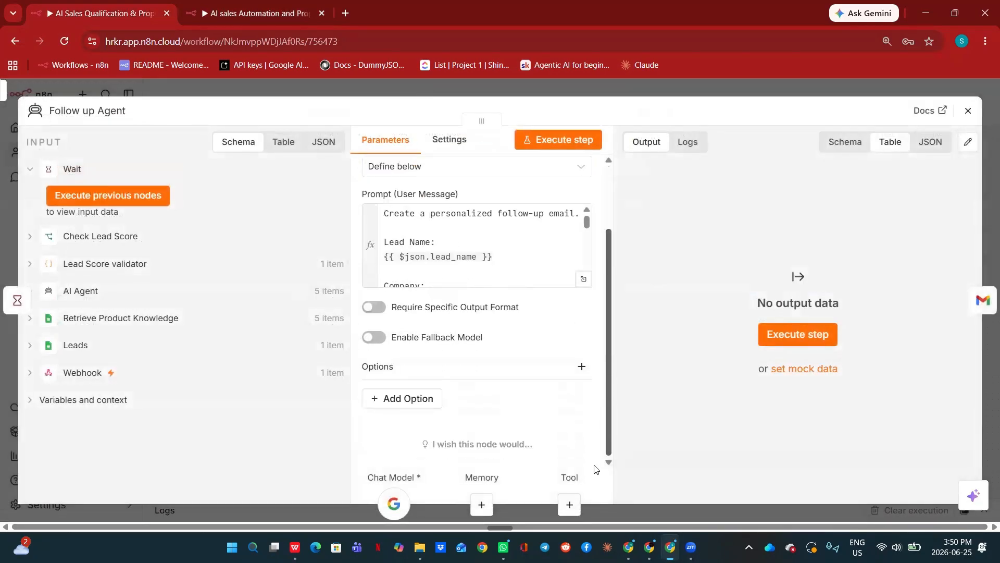
left_click(414, 398)
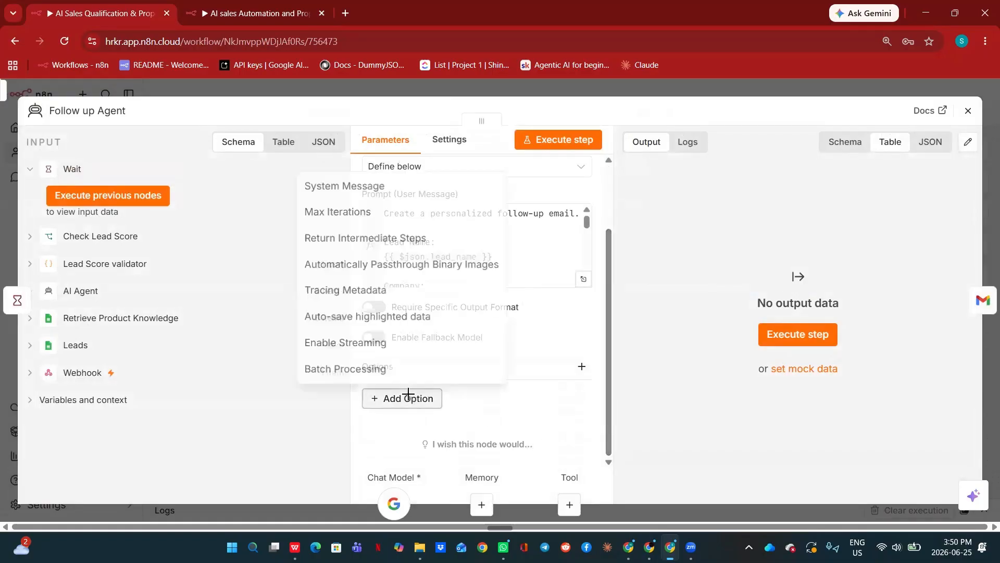
left_click(361, 185)
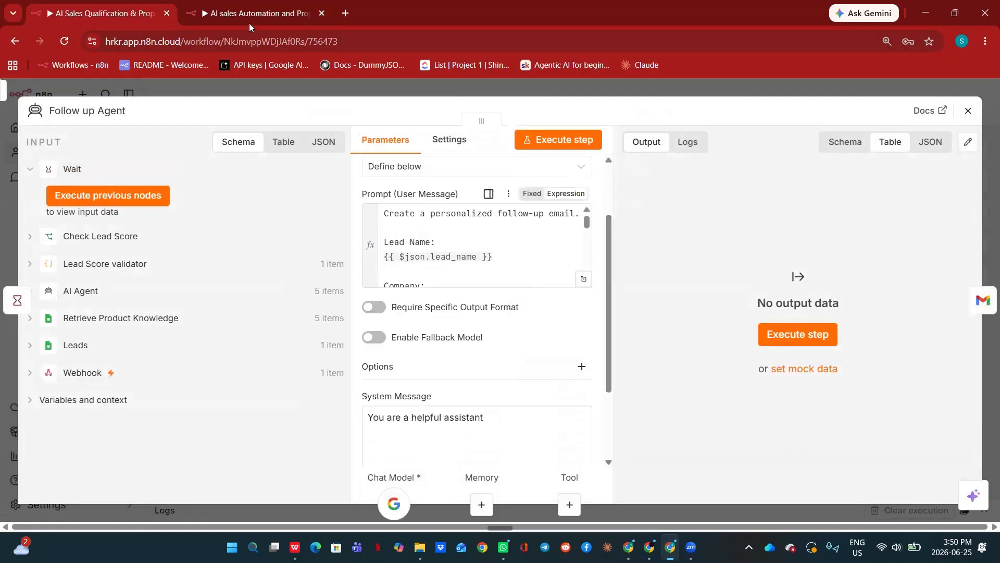
left_click(372, 418)
key("ctrl+a")
key("BackSpace")
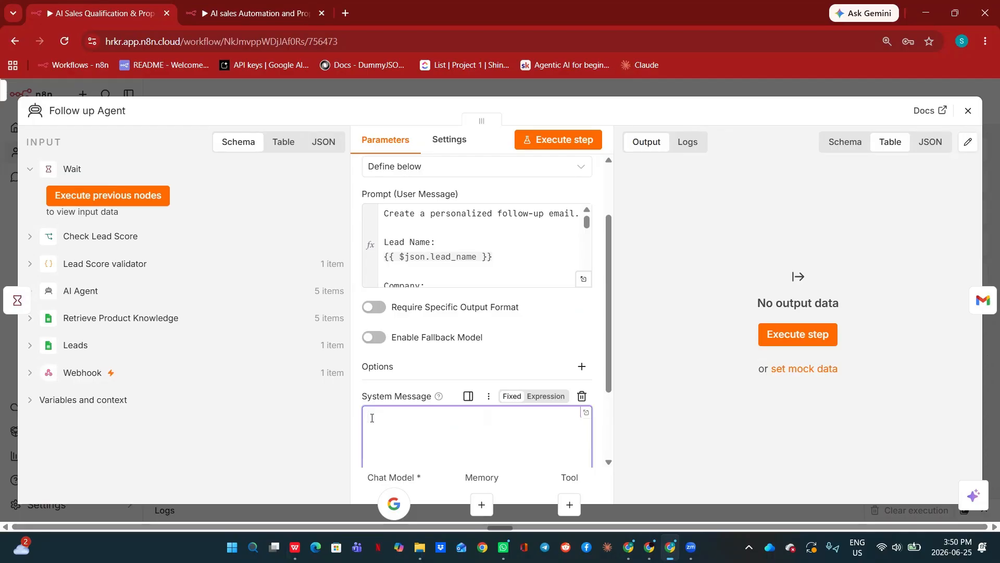
type("You are a friendly sales representative writing follow-up emails to leads who need more nurturing. Be warm, helpful, and professional.")
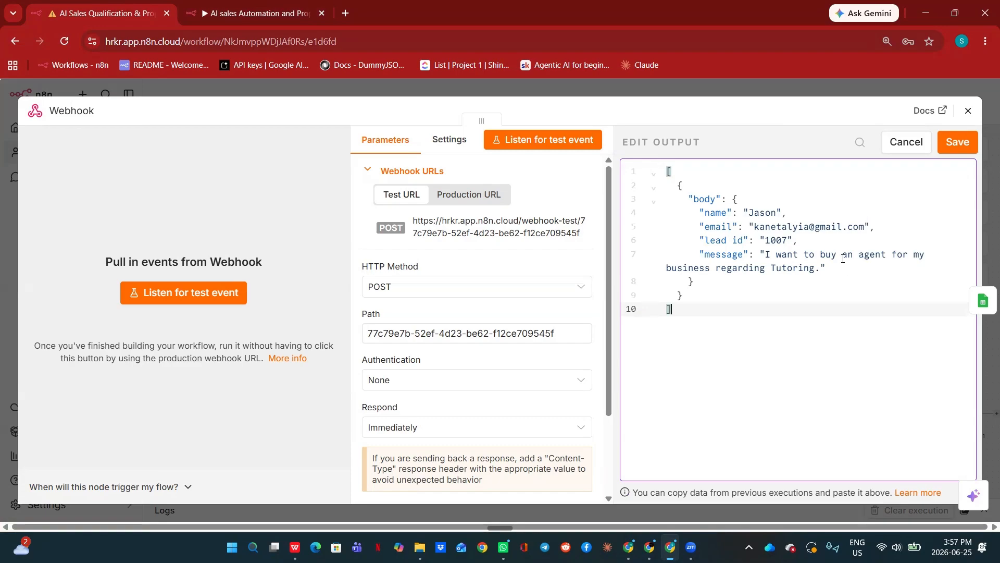
Change the message in the Webhook's mock output so the lead wants "to explore the options", and save it
left_click(818, 269)
type(".")
left_click_drag(819, 268, 807, 254)
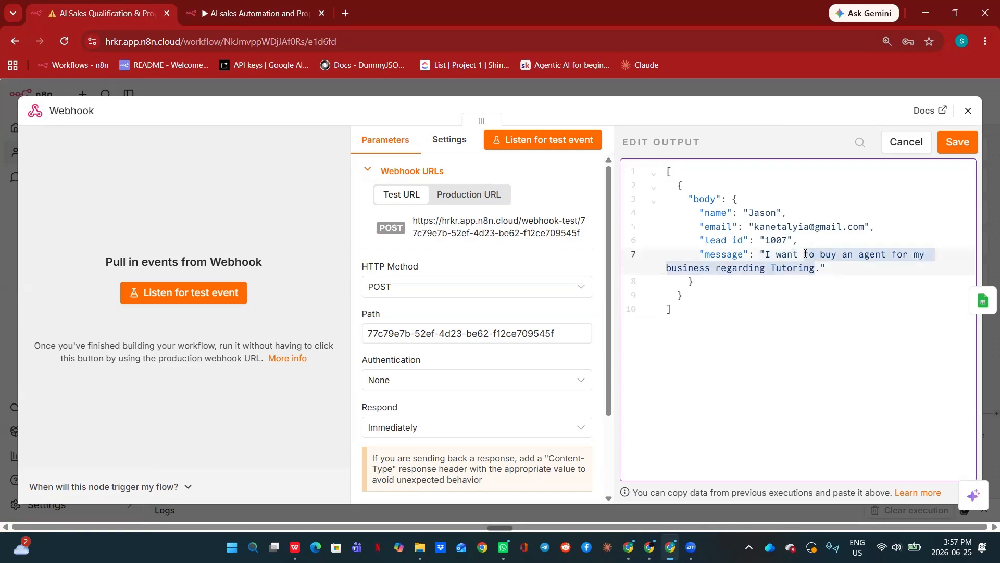
key("BackSpace")
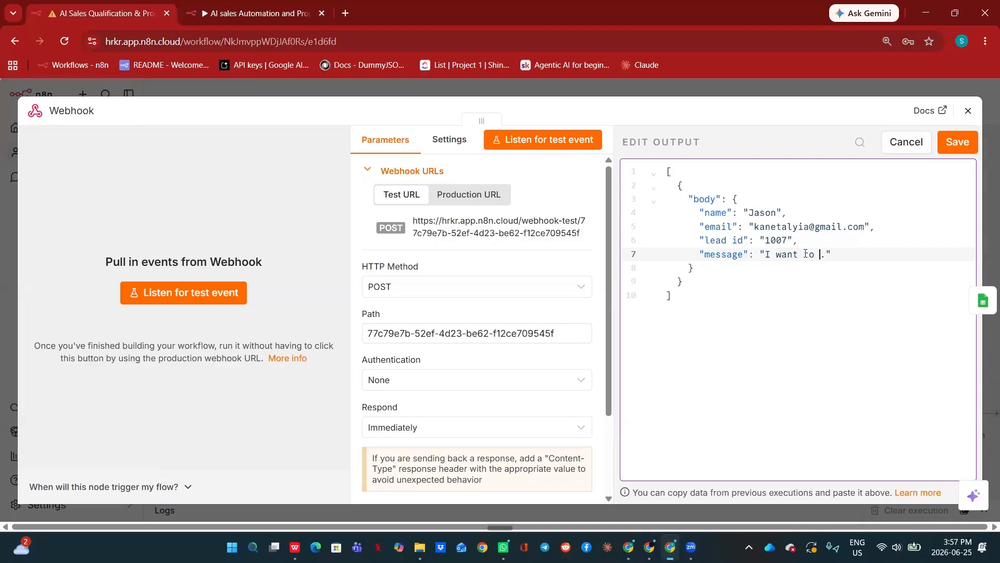
type("to explore the options")
left_click(958, 142)
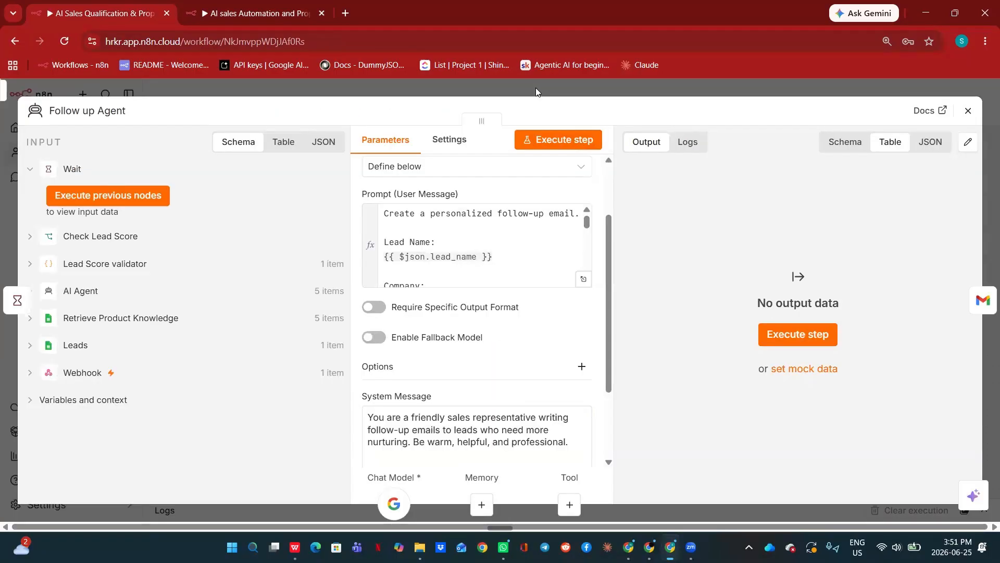
Move Google Gemini Chat Model2 closer under Follow up Agent and map the agent's output into the Send Follow-Up Email message
key("Escape")
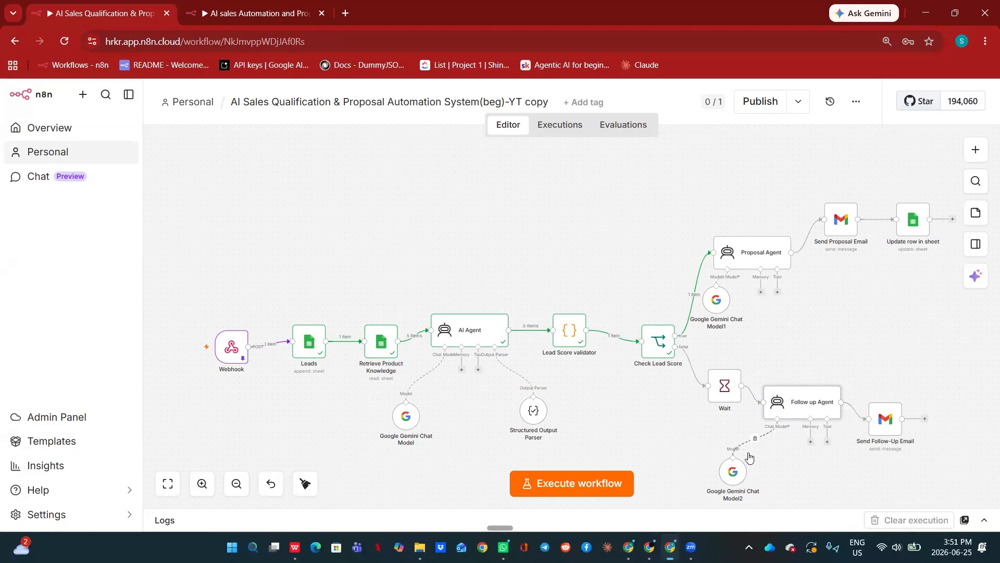
left_click_drag(733, 473, 755, 462)
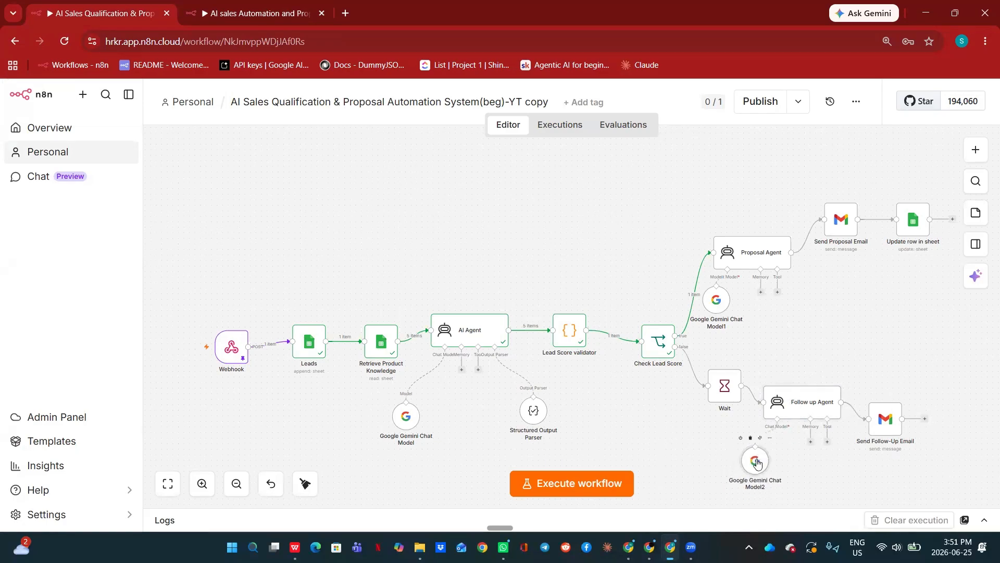
double_click(887, 420)
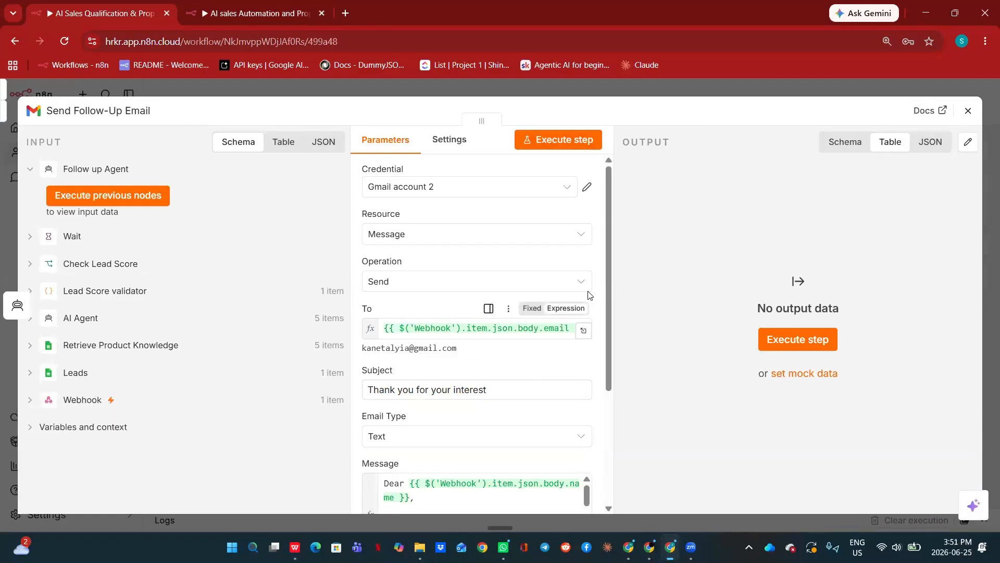
left_click_drag(608, 298, 608, 301)
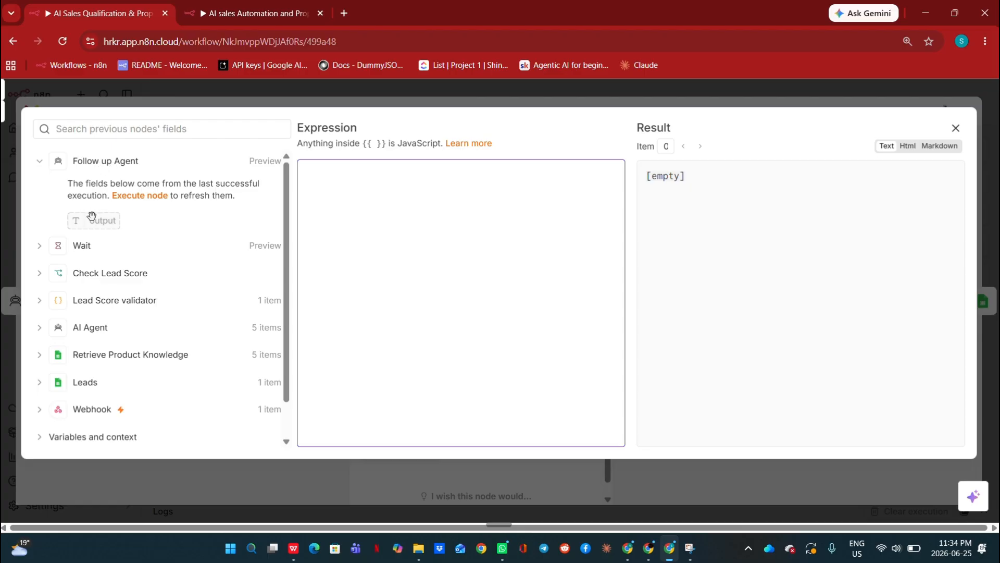
left_click_drag(95, 224, 333, 197)
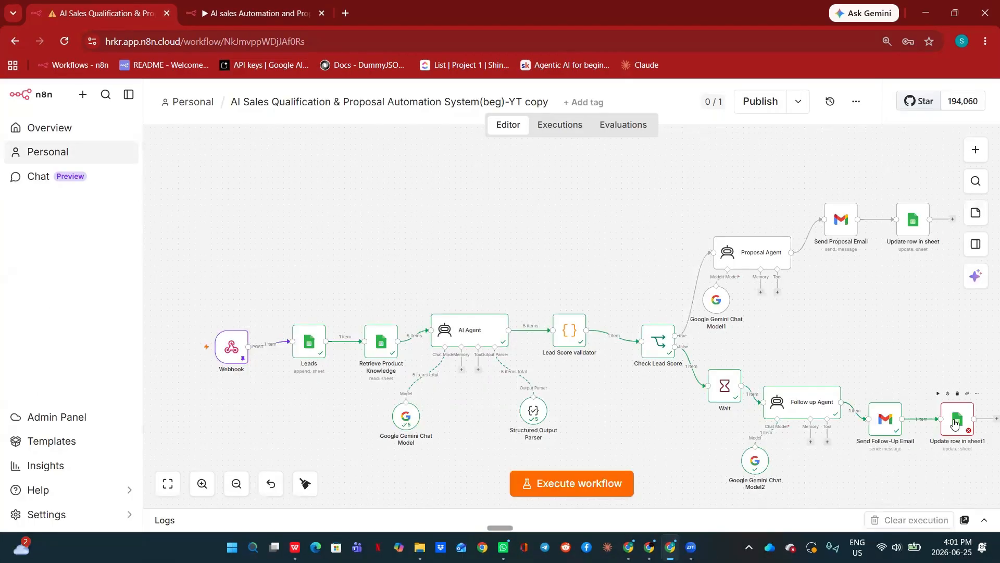
In the Update row in sheet1 node, match rows on LeadID and map the LeadID from the Leads node into it
double_click(956, 421)
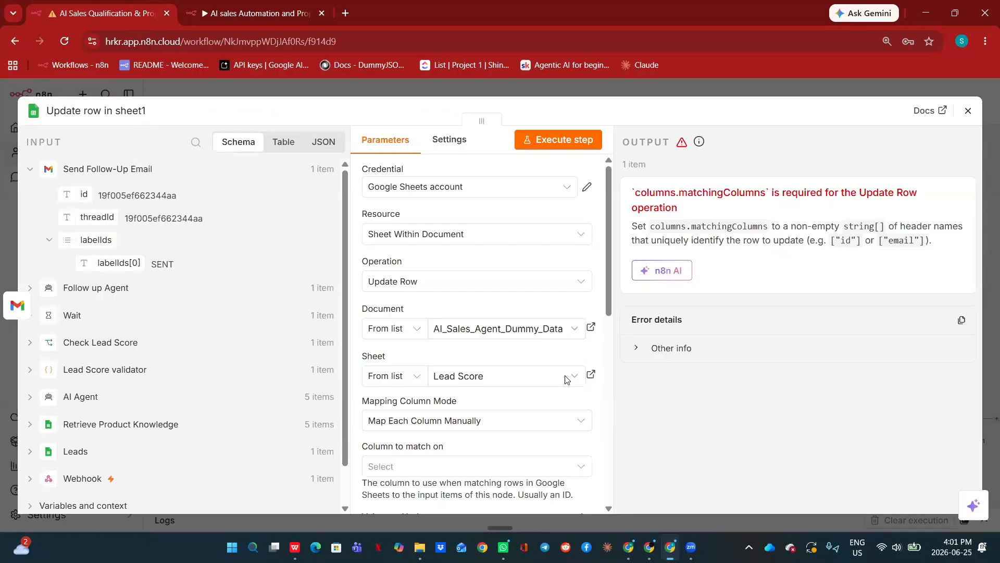
left_click_drag(606, 300, 601, 354)
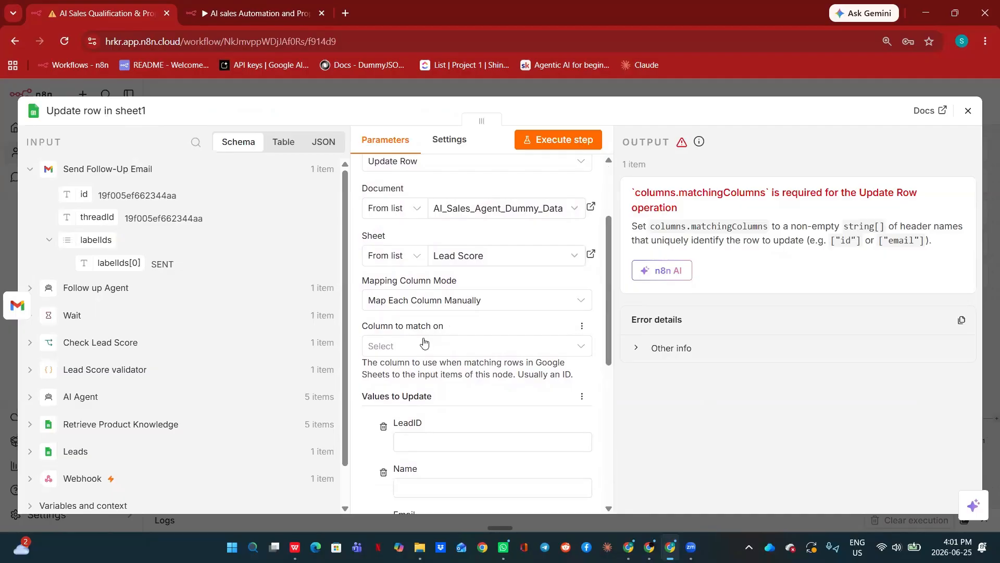
left_click(73, 454)
left_click(469, 346)
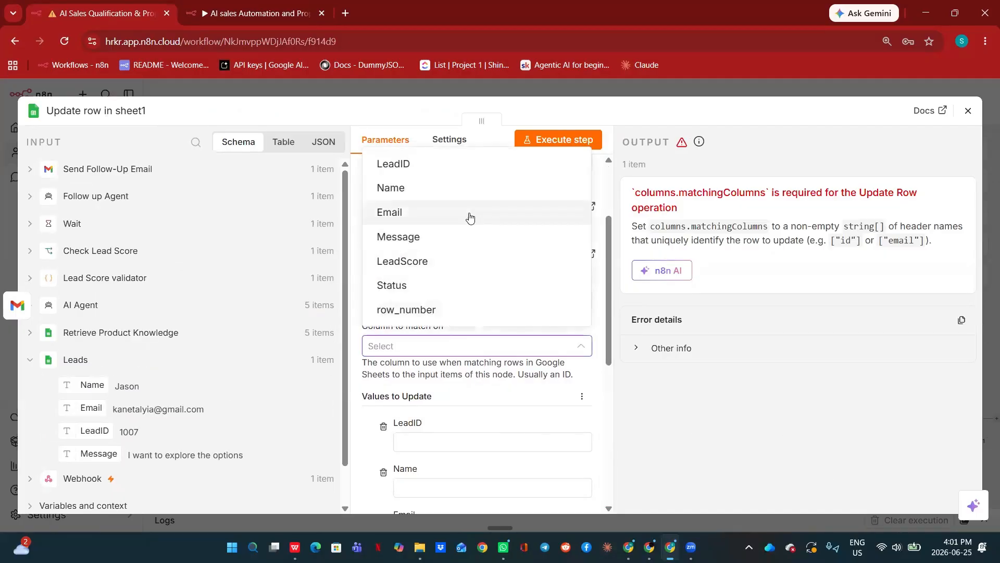
left_click(403, 163)
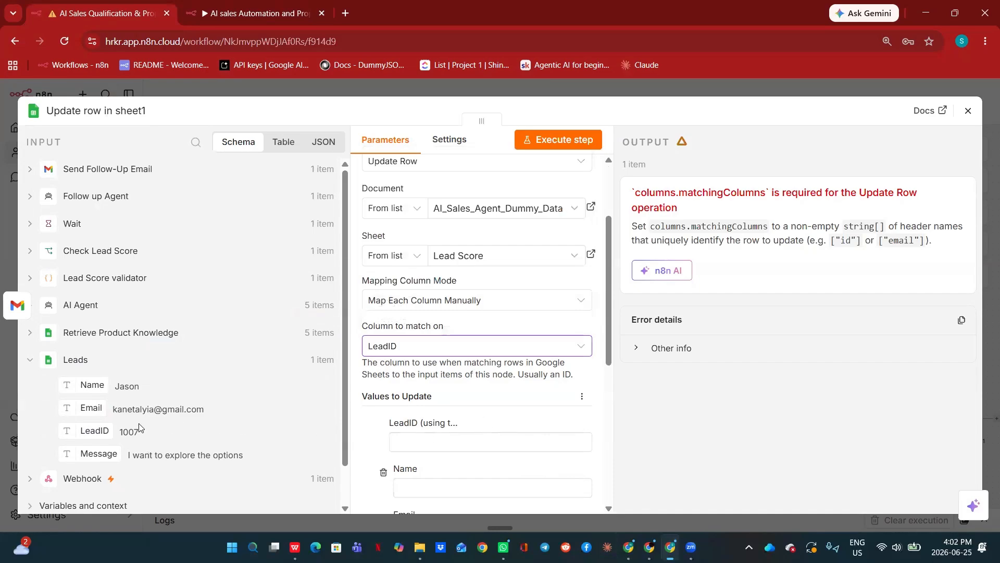
left_click_drag(93, 430, 410, 445)
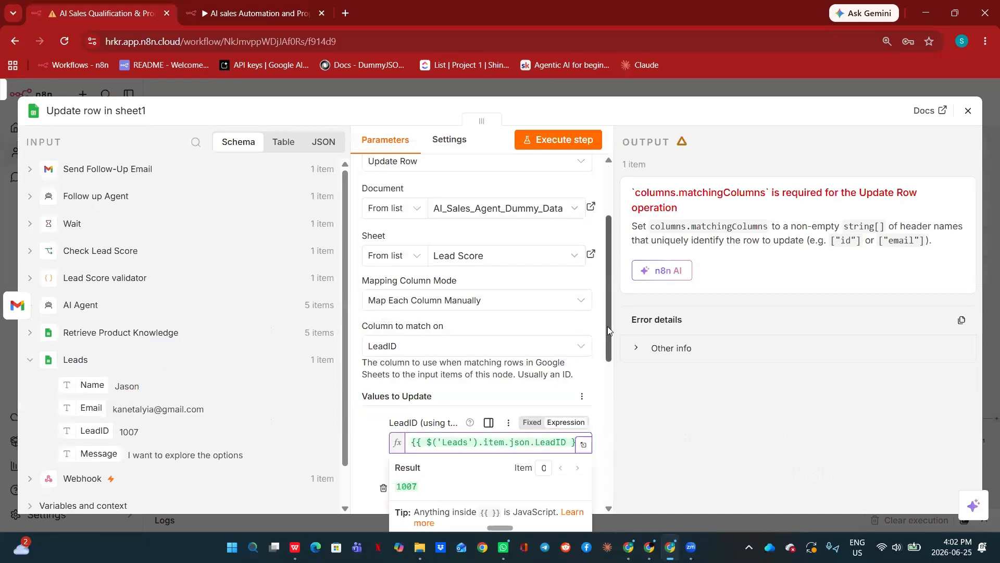
Remove the Name, Email and Message columns from the values to update
left_click_drag(607, 325, 613, 368)
scroll(612, 368, "down", 3)
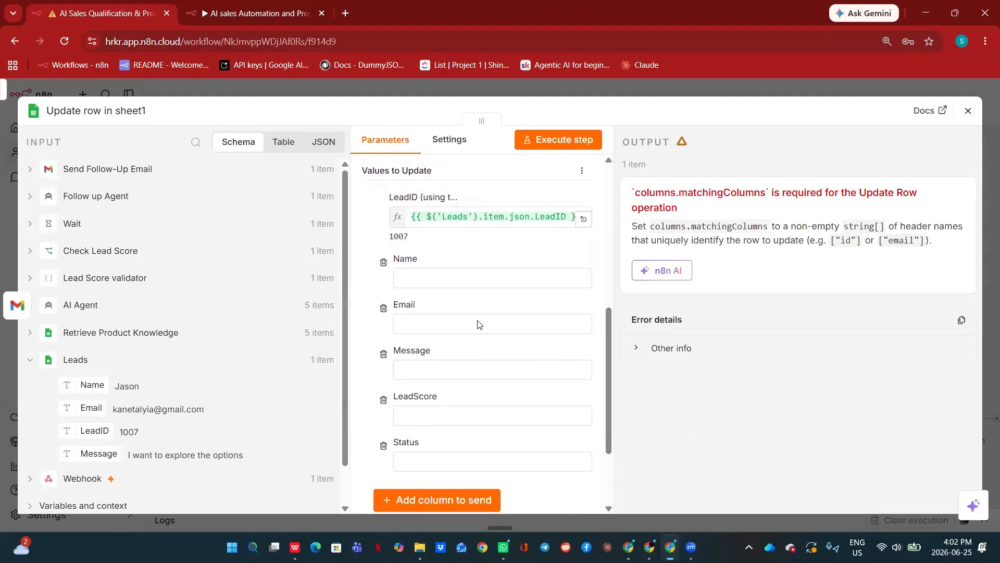
left_click(383, 262)
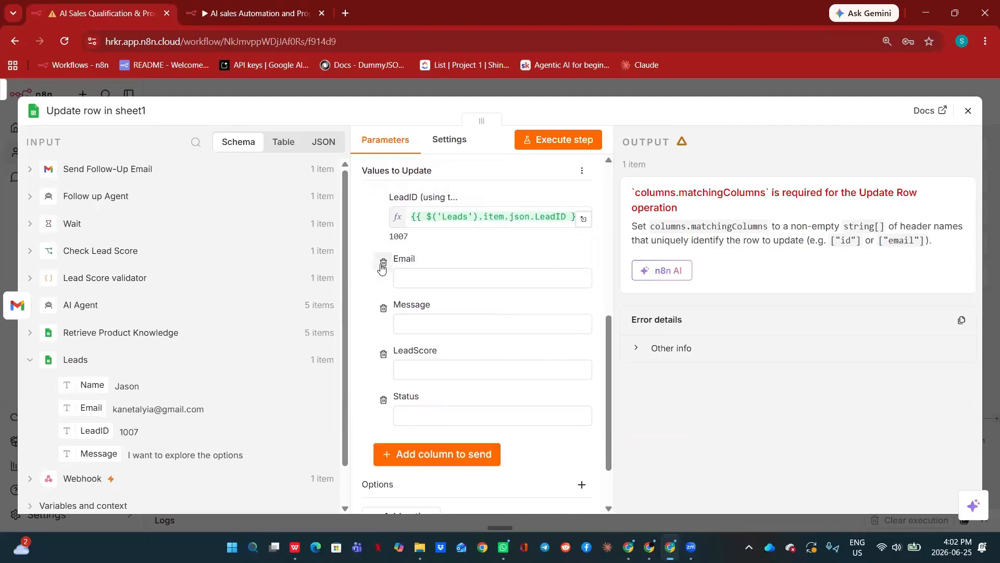
left_click(382, 262)
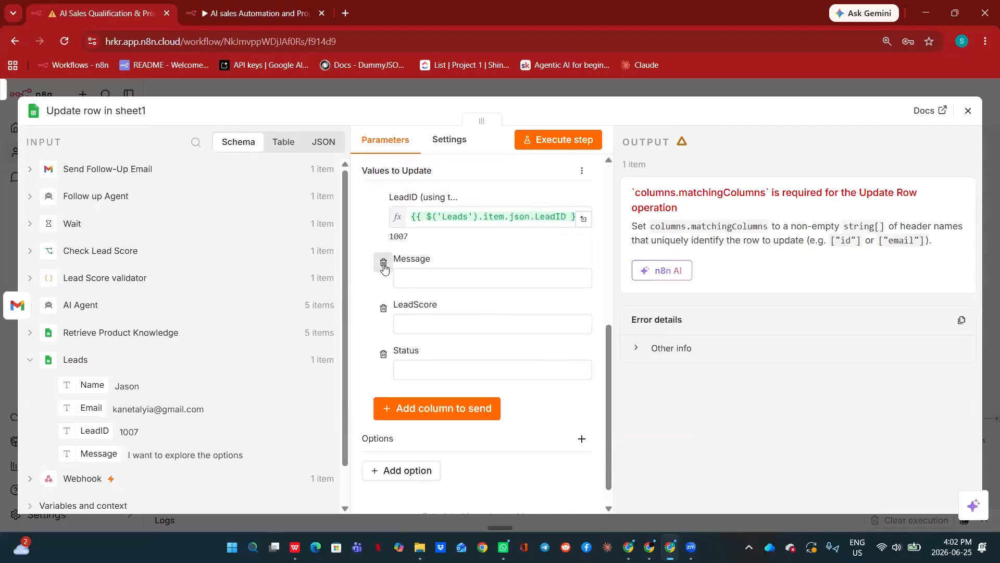
left_click(383, 262)
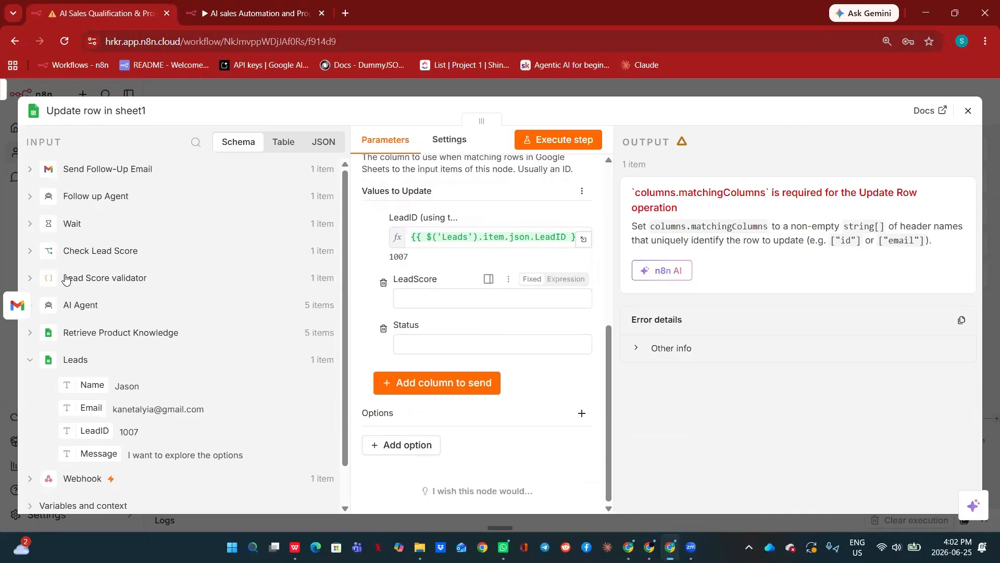
Map the AI Agent's lead_score output into the LeadScore column
left_click(74, 311)
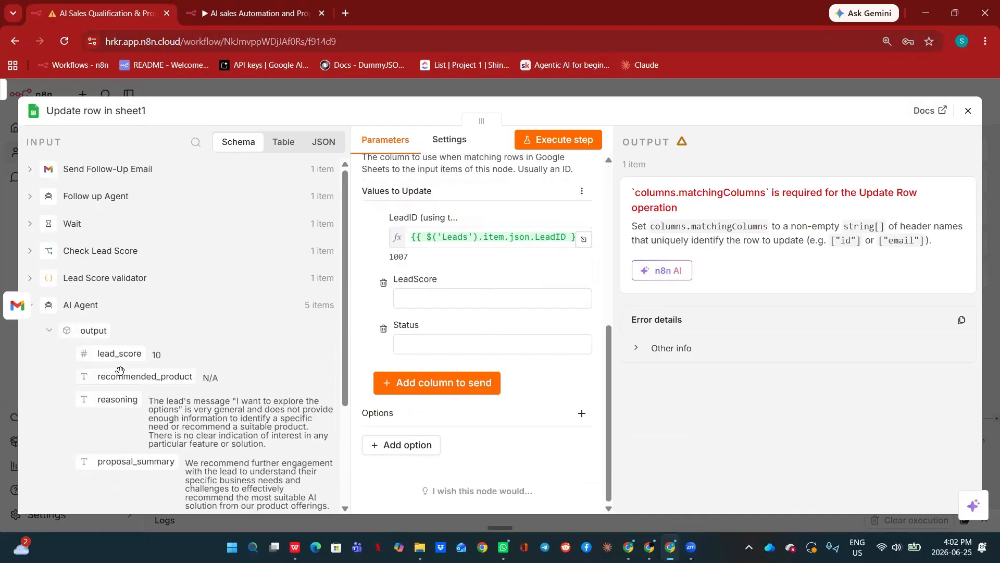
left_click_drag(119, 354, 412, 303)
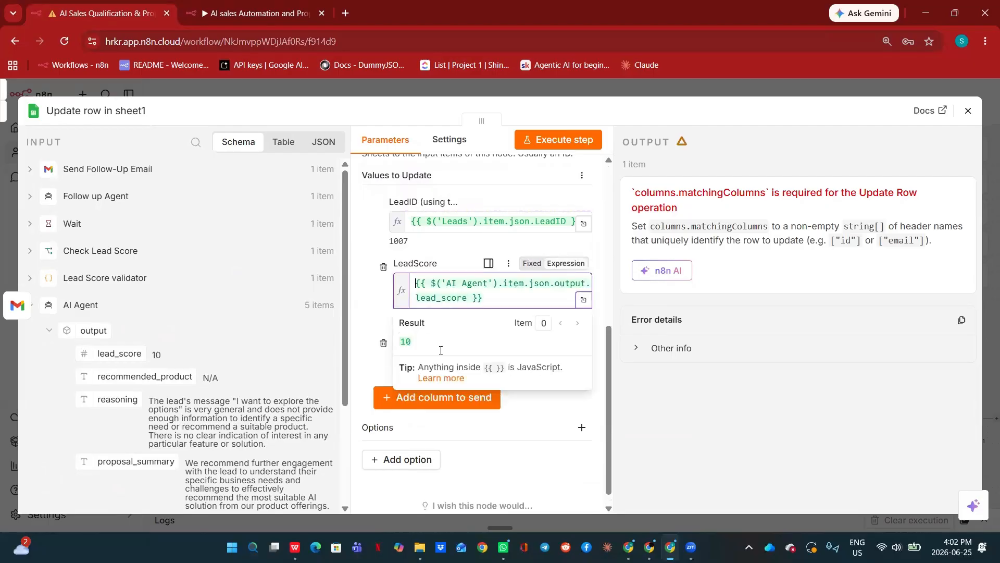
left_click(652, 413)
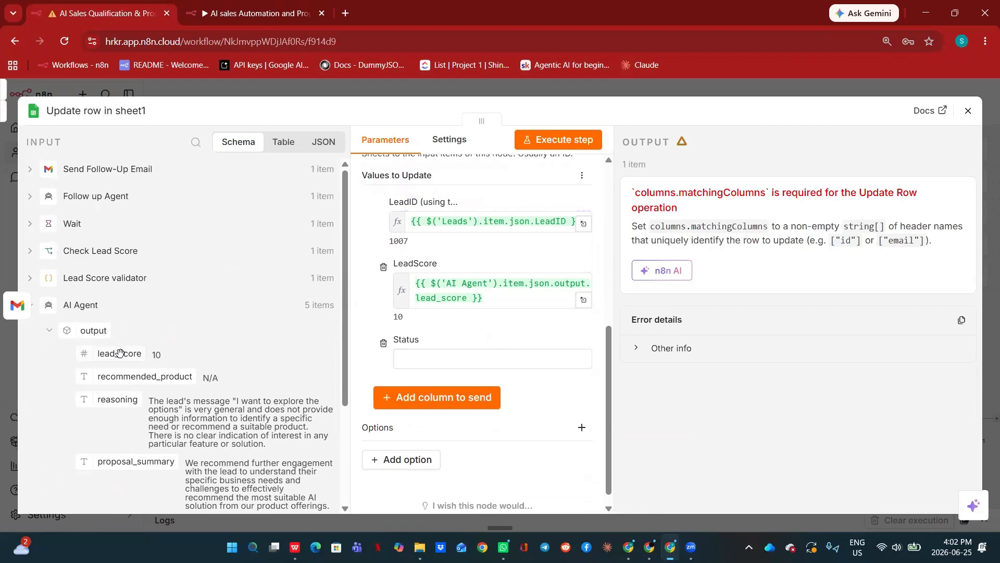
Set Status to {{ $('AI Agent').item.json.output.lead_score >= 70 ? "Qualified" : "Follow-up" }}, run the node and return to the canvas
left_click_drag(119, 353, 416, 364)
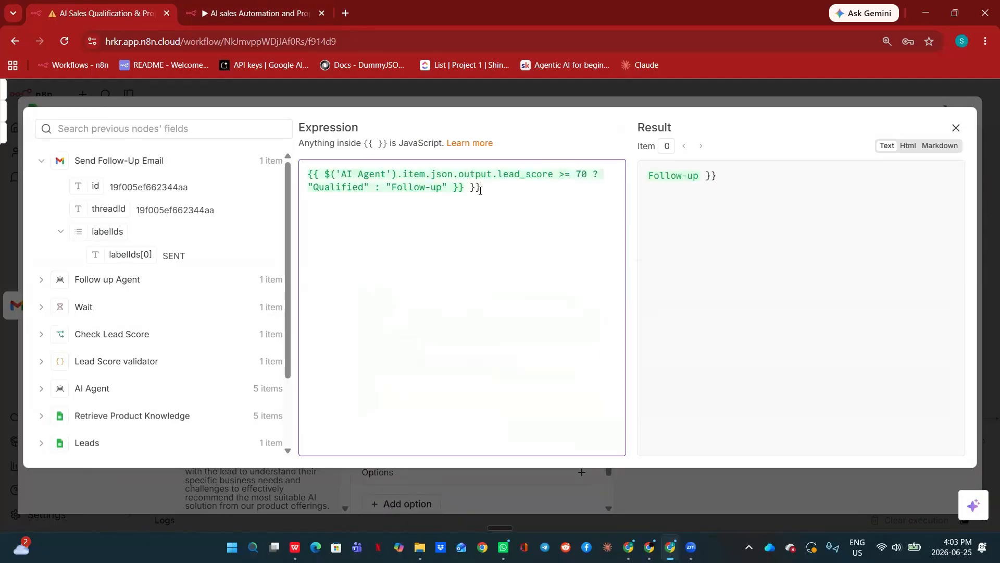
key("BackSpace")
key("BackSpace")
key("BackSpace")
left_click(646, 102)
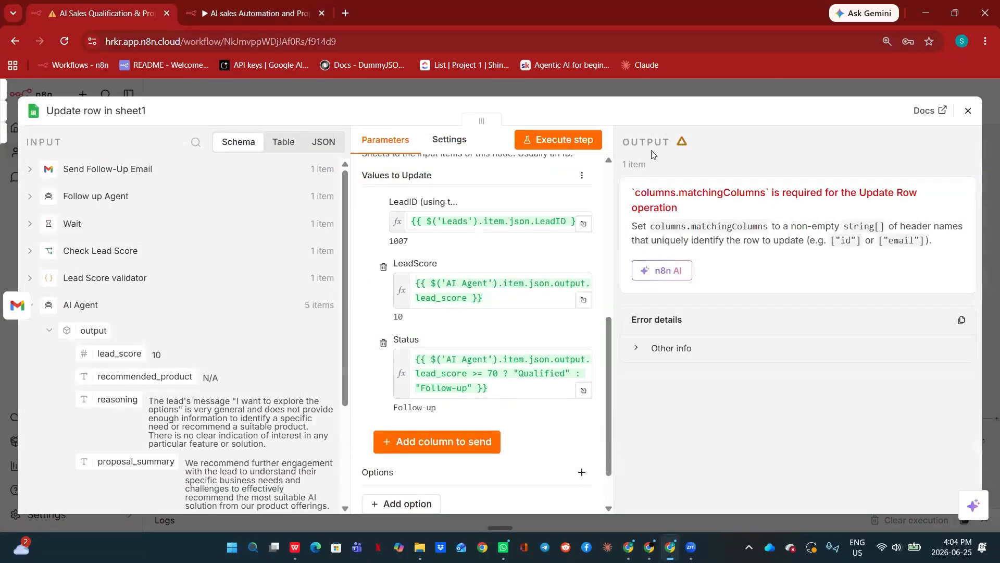
left_click(572, 139)
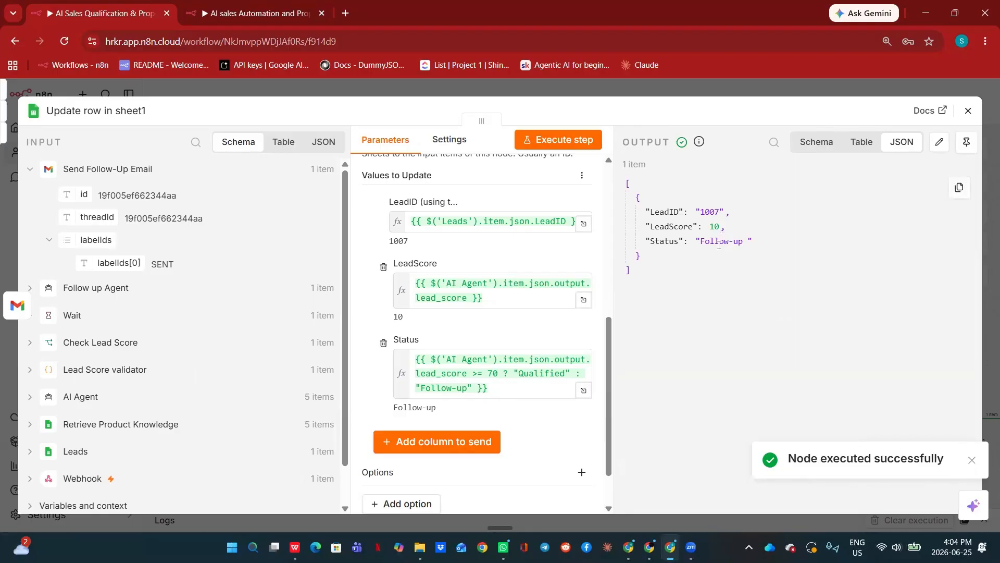
left_click(739, 84)
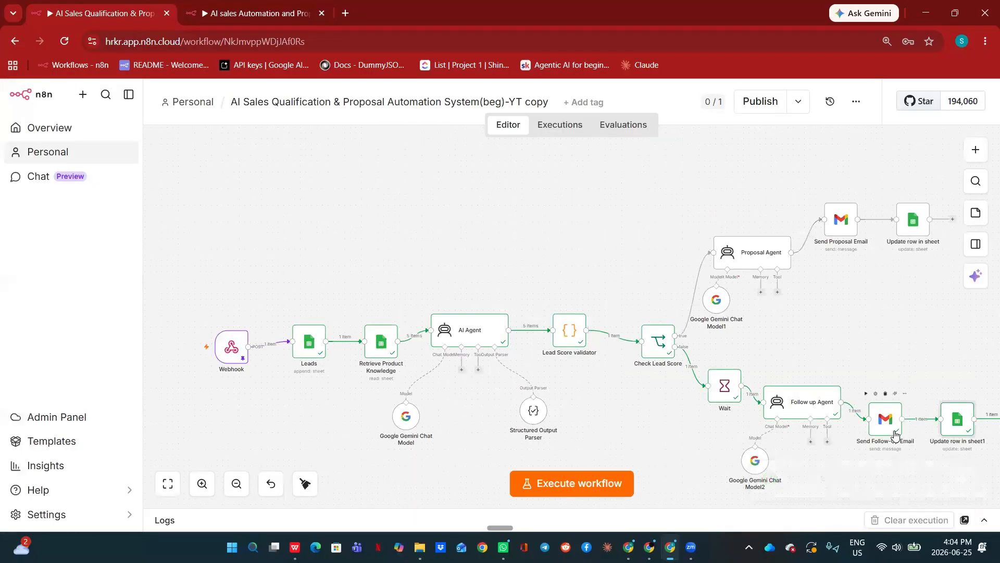